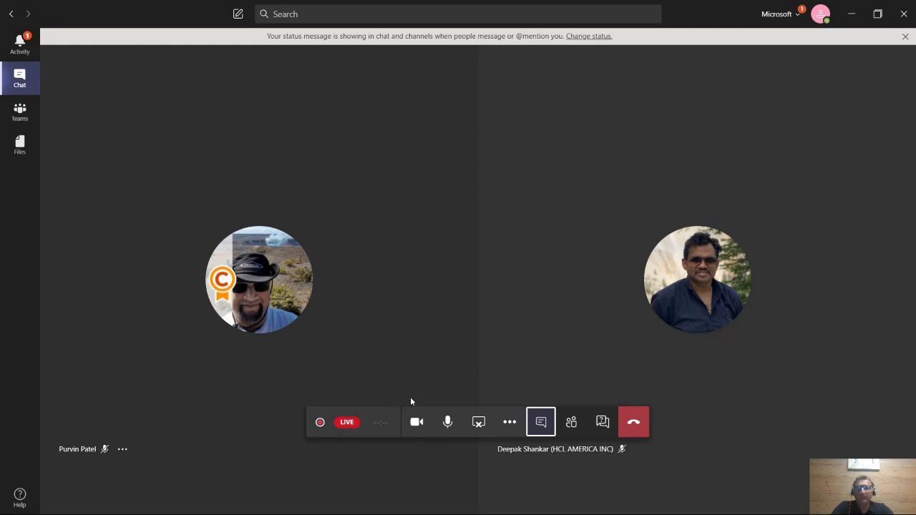
Step: Switch to the remote desktop, start a new Finance and Operations session and go to its dashboard
key("alt+Tab")
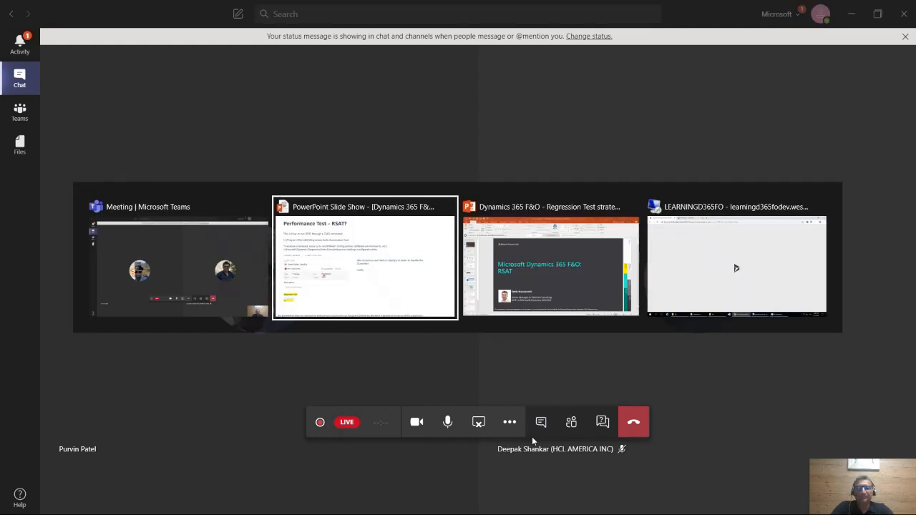
key("alt+Tab")
key("alt+Tab")
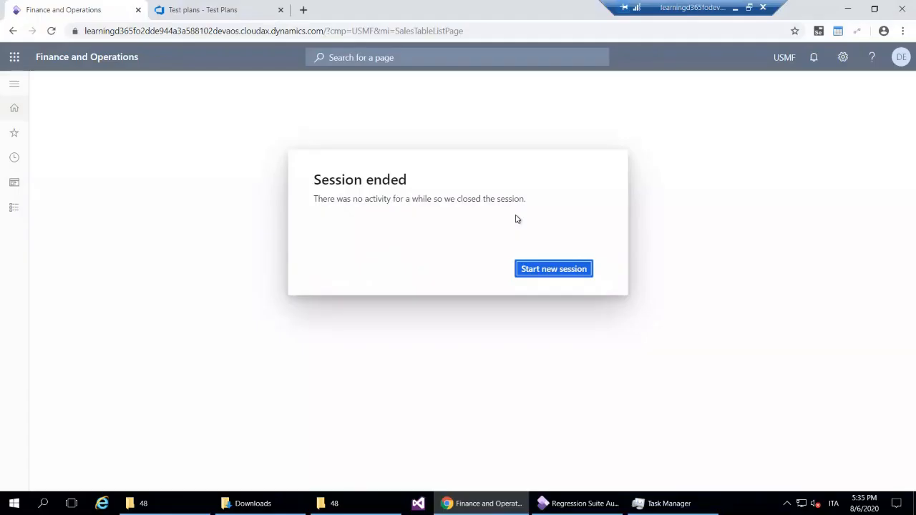
left_click(547, 279)
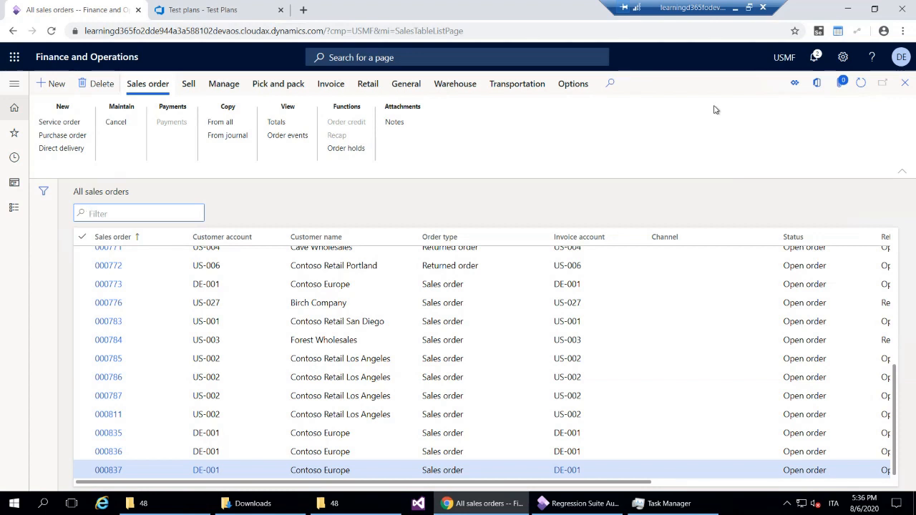
left_click(91, 63)
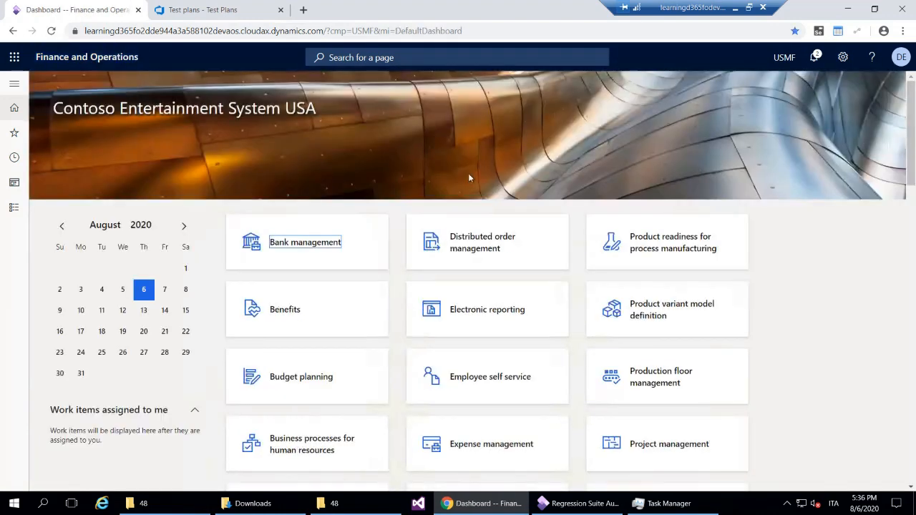
Step: Switch to the Regression Suite Automation Tool and open its settings
left_click(567, 497)
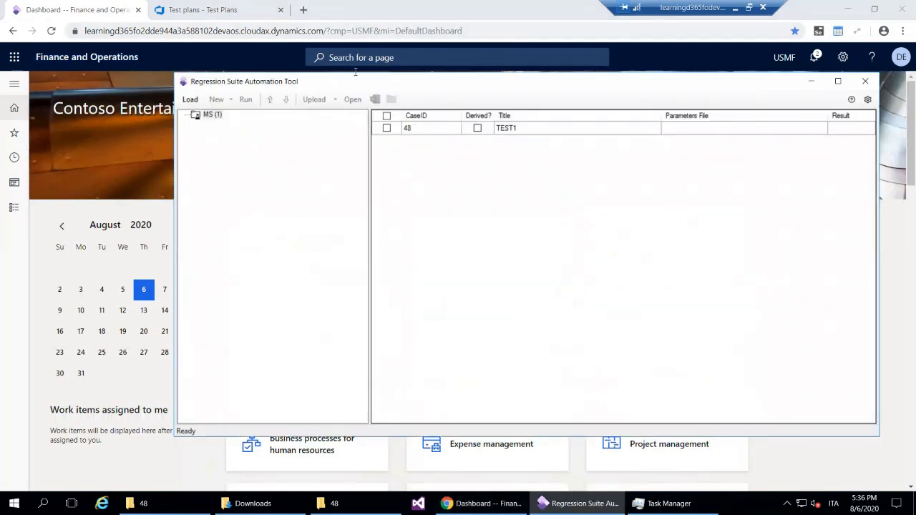
left_click_drag(353, 81, 311, 60)
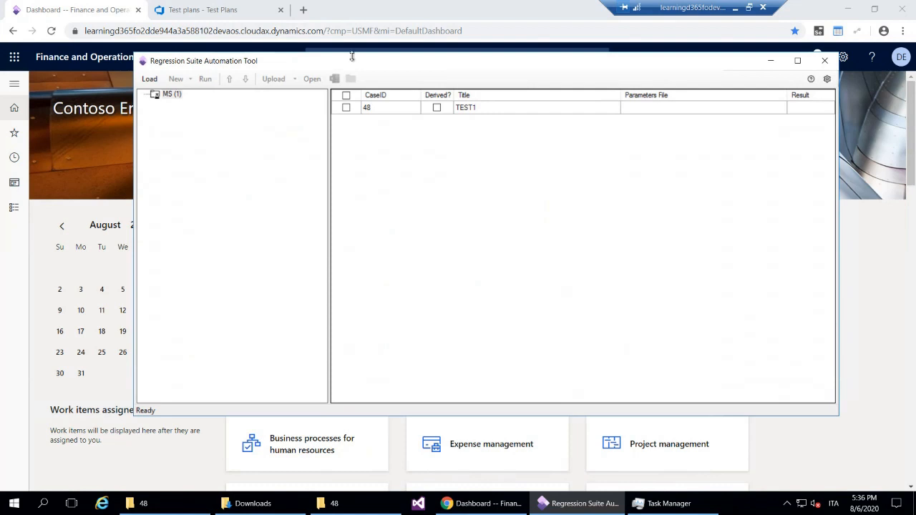
left_click_drag(345, 70, 347, 79)
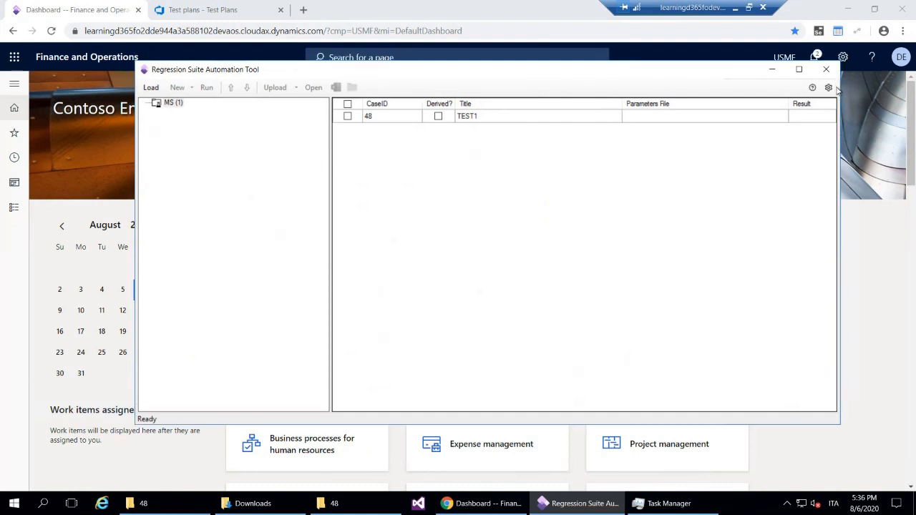
left_click(828, 87)
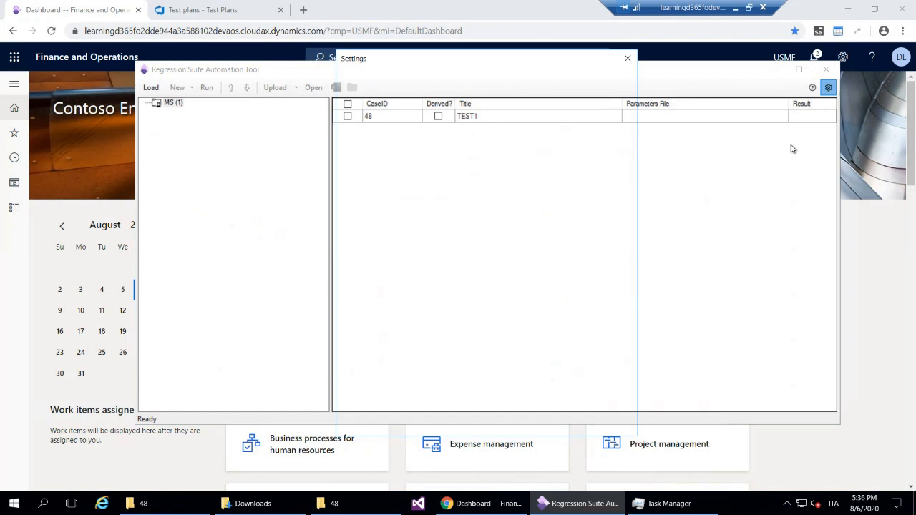
left_click_drag(484, 60, 496, 63)
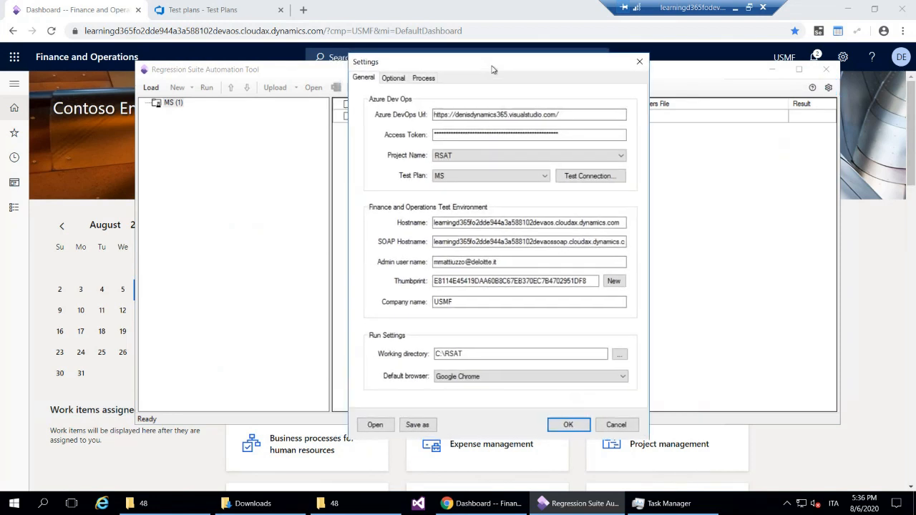
Step: Review the Azure DevOps URL, access token, project name and selectable test plans in the general settings
left_click(602, 114)
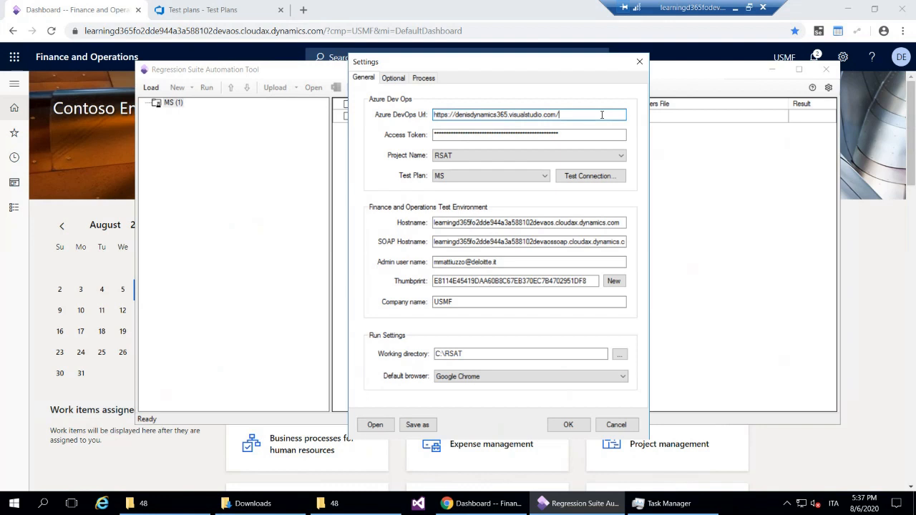
left_click(608, 134)
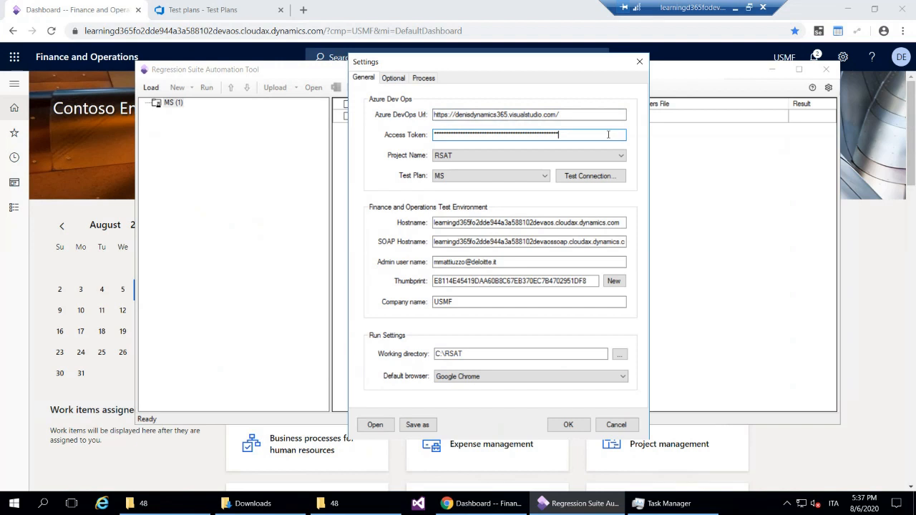
left_click(621, 155)
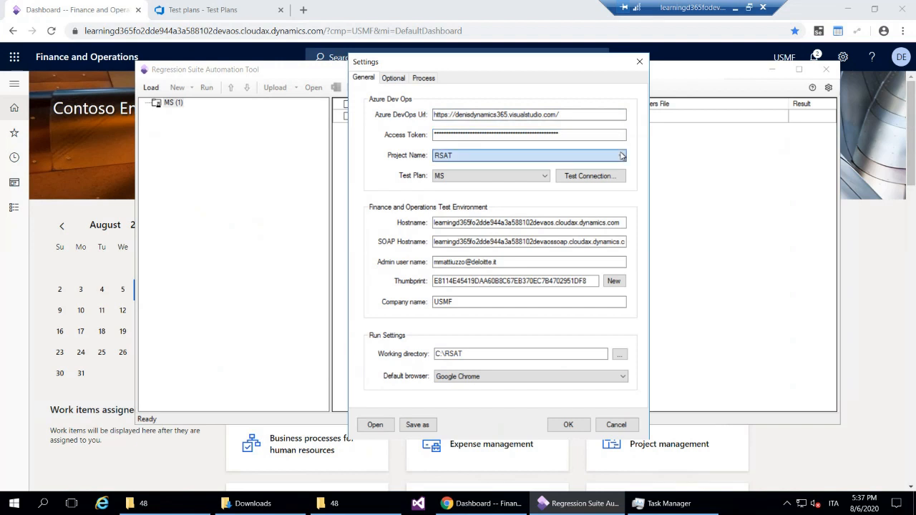
left_click(622, 156)
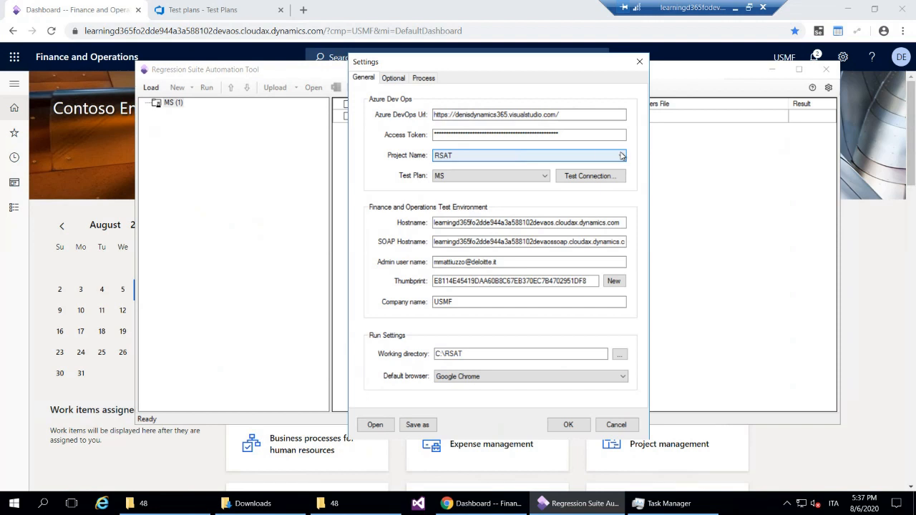
left_click(547, 177)
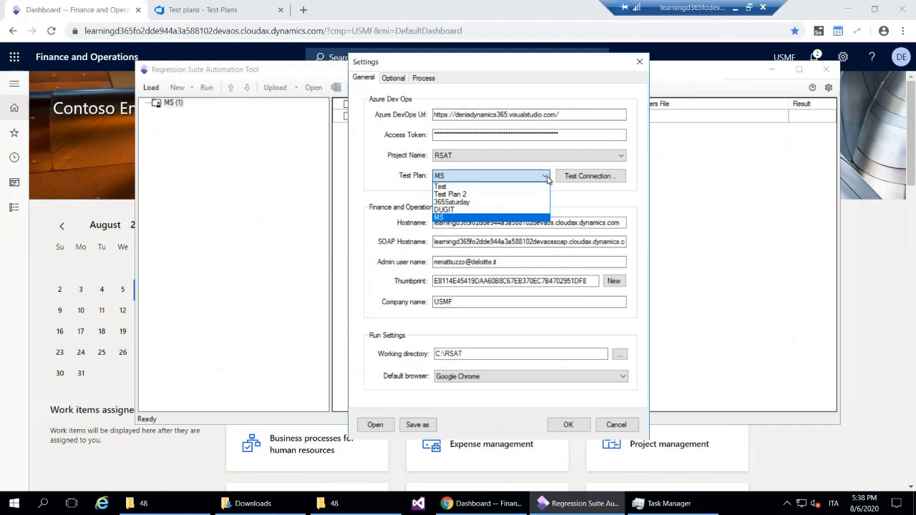
left_click(392, 170)
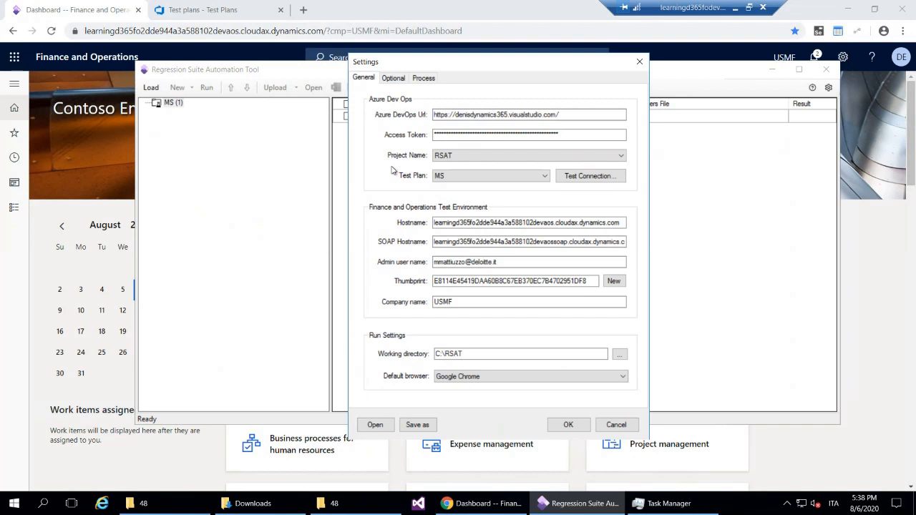
Step: Compare the hostname and SOAP hostname of the Finance and Operations test environment
left_click(491, 242)
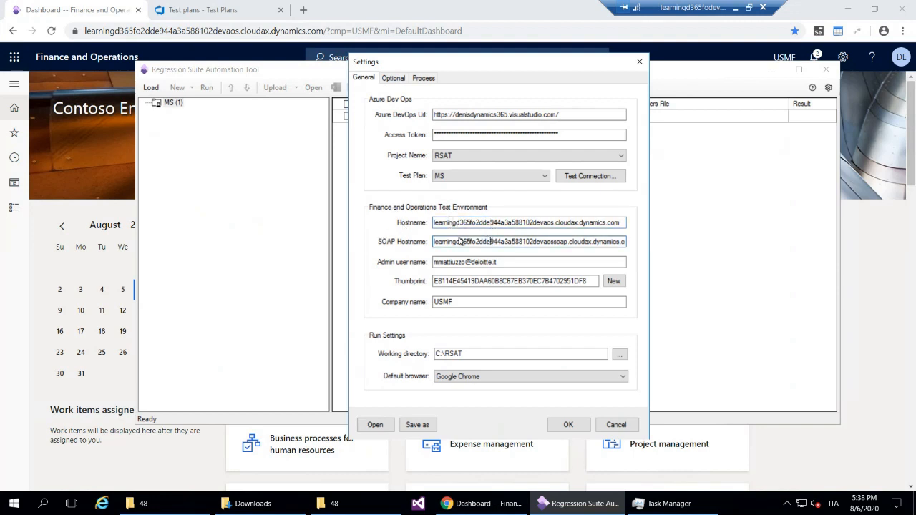
left_click_drag(565, 224, 624, 223)
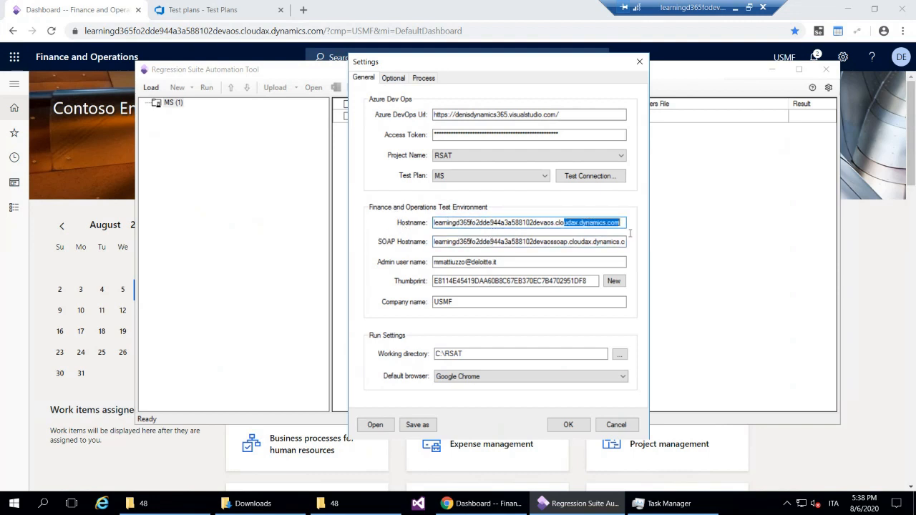
left_click(436, 241)
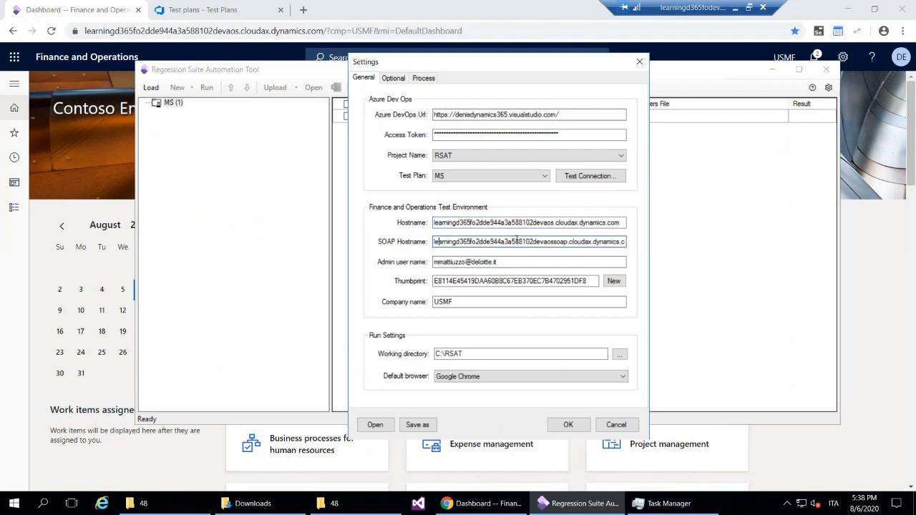
left_click_drag(536, 242, 636, 271)
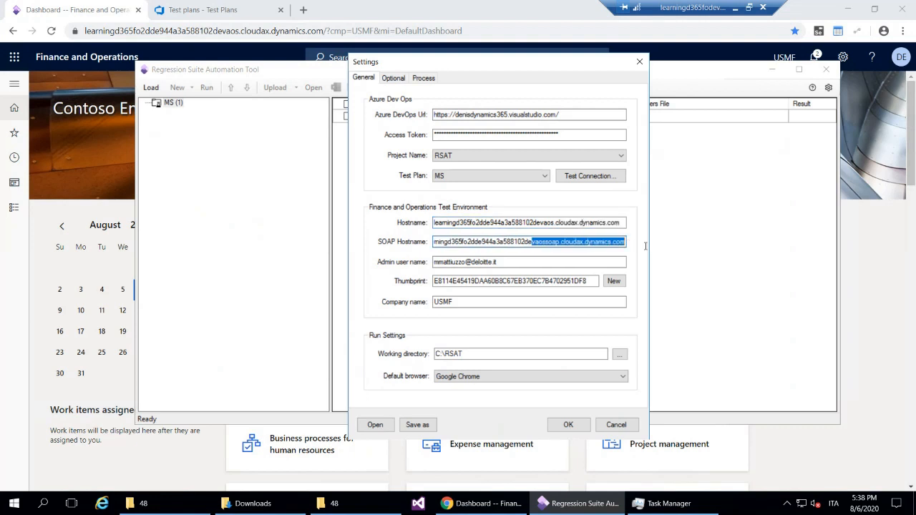
left_click(553, 242)
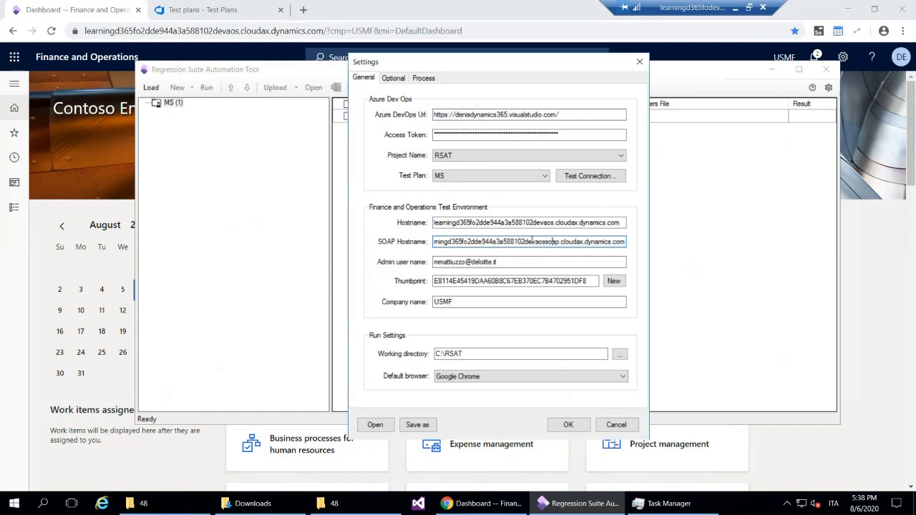
left_click_drag(531, 241, 551, 242)
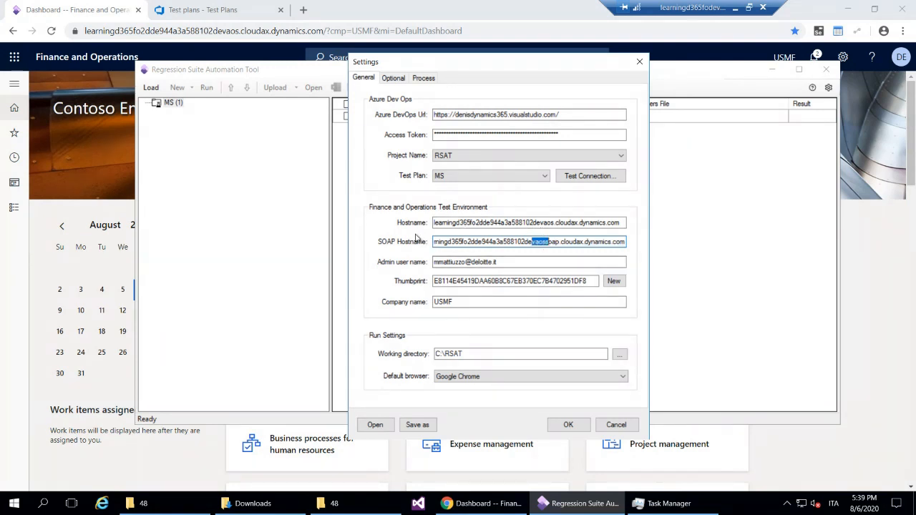
left_click(534, 246)
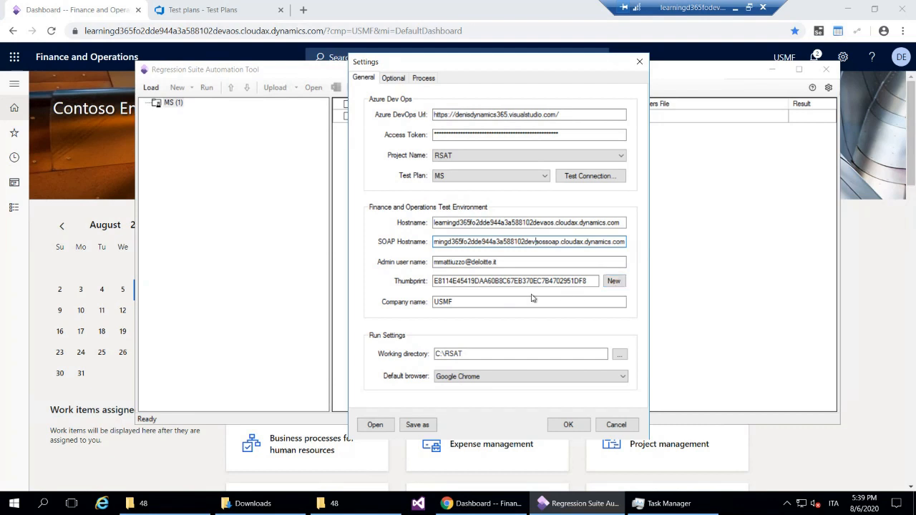
Step: Examine the company name and the choices for the default browser
left_click(476, 302)
key("ctrl+a")
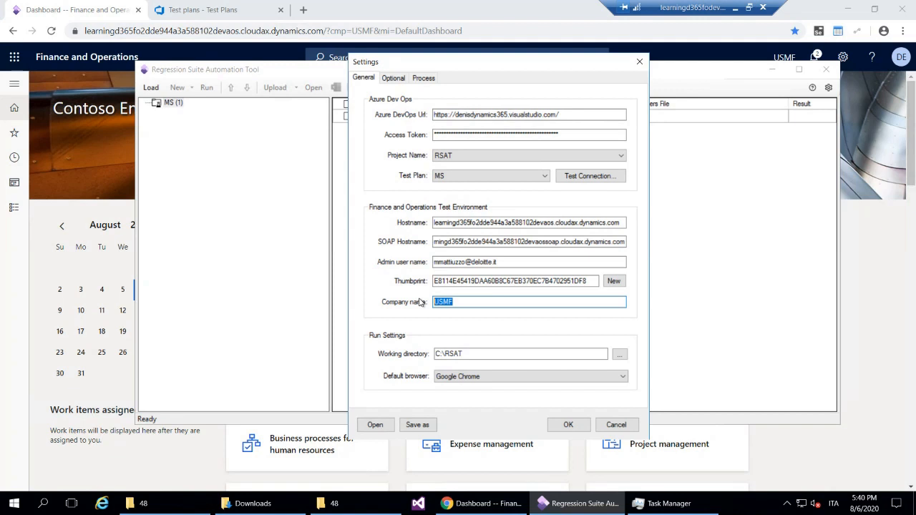
left_click(563, 380)
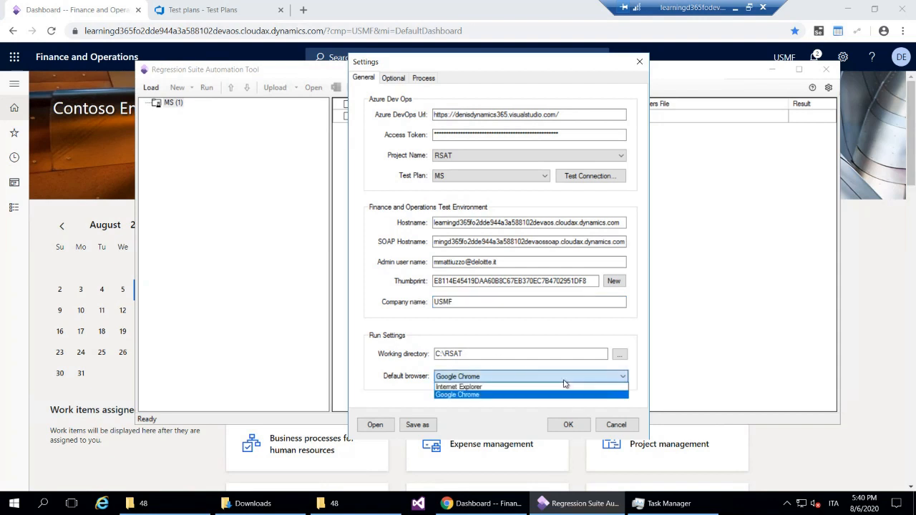
left_click(582, 343)
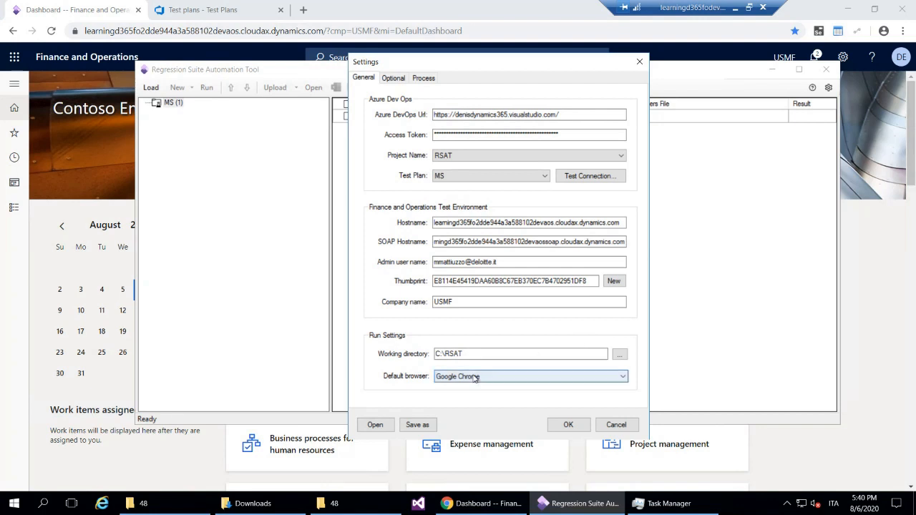
Step: View the optional settings and enable sign-off tasks with work item type Task in the process settings
left_click_drag(406, 60, 402, 49)
left_click(393, 67)
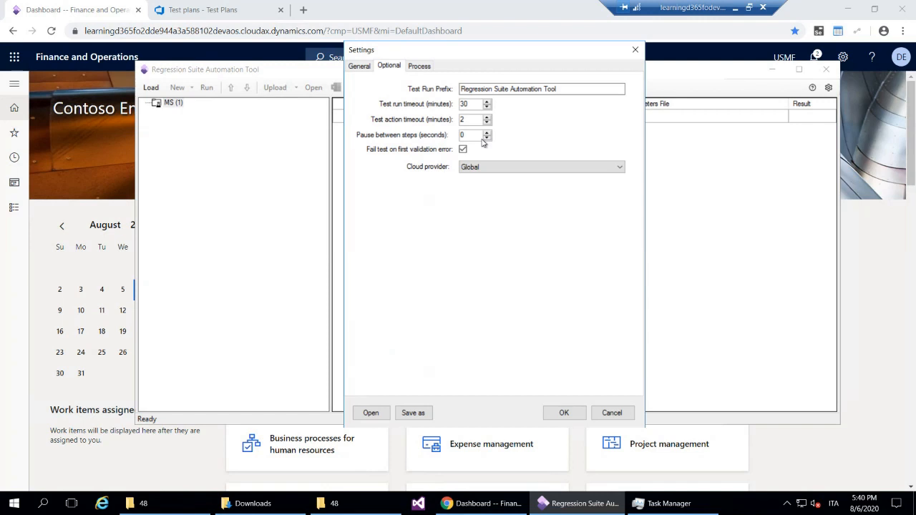
left_click(420, 68)
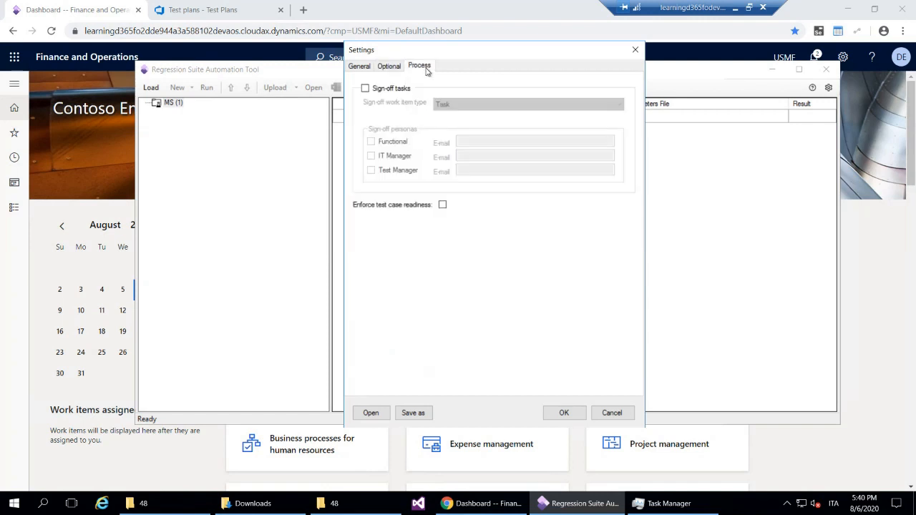
left_click(395, 89)
left_click(459, 105)
left_click(459, 106)
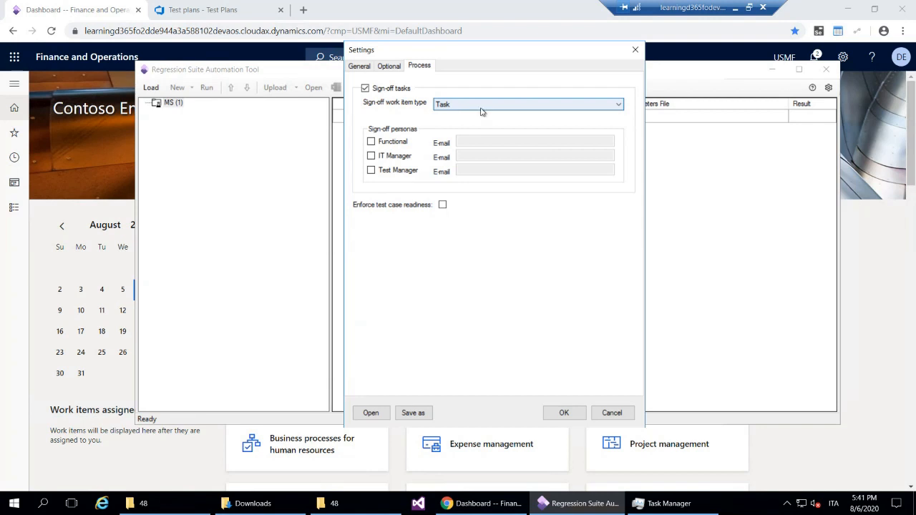
left_click(425, 416)
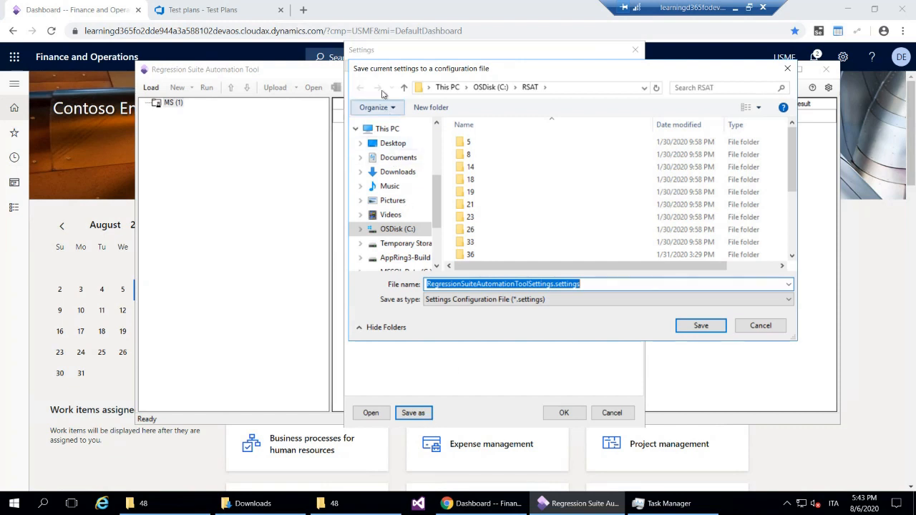
left_click_drag(378, 72, 318, 59)
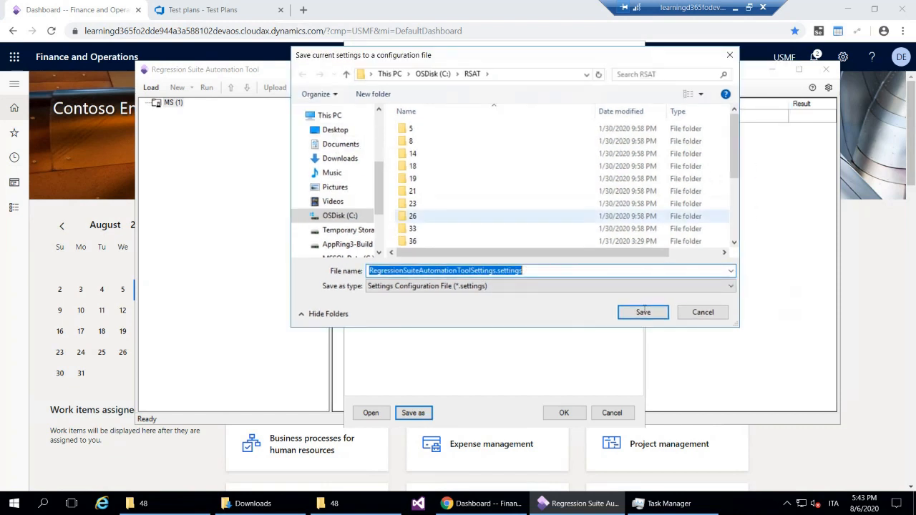
left_click(692, 318)
Step: Accept the settings and switch to the MS test plan in Azure DevOps
left_click(576, 408)
left_click_drag(438, 78, 484, 122)
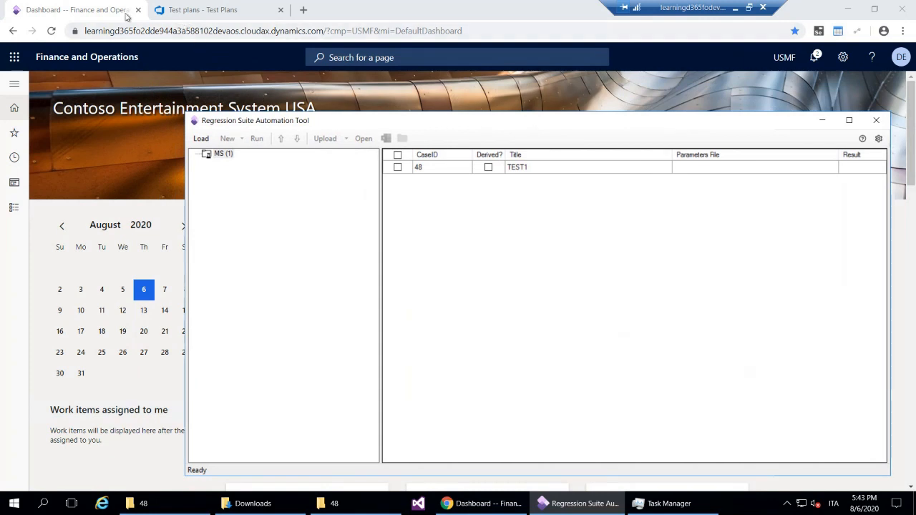
left_click(96, 16)
left_click(172, 21)
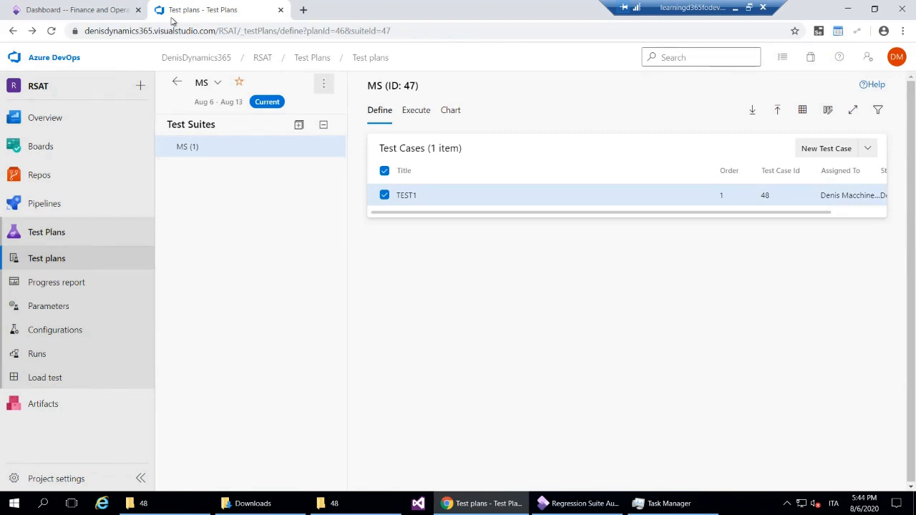
left_click(738, 10)
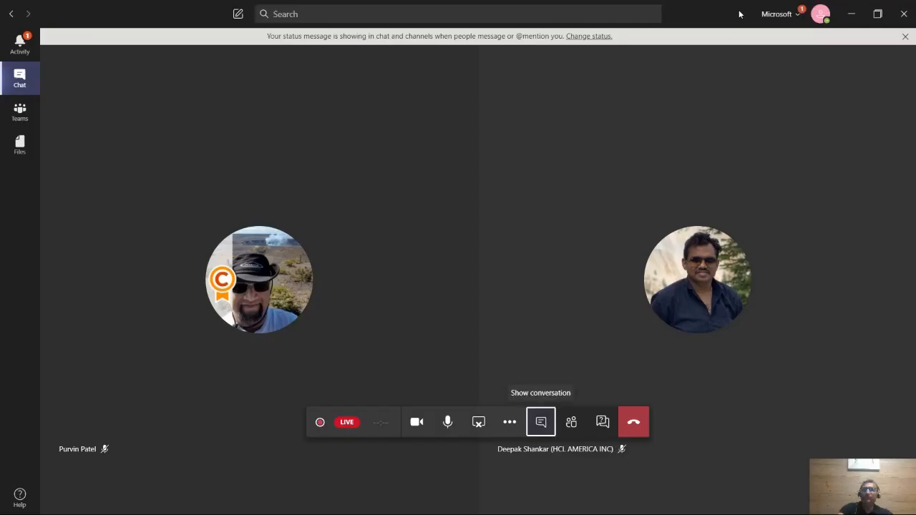
key("alt+Tab")
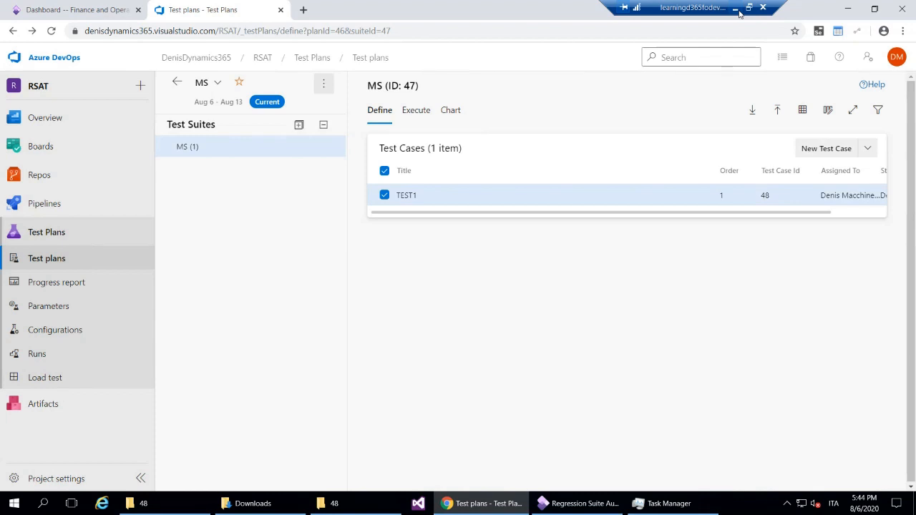
mouse_move(137, 128)
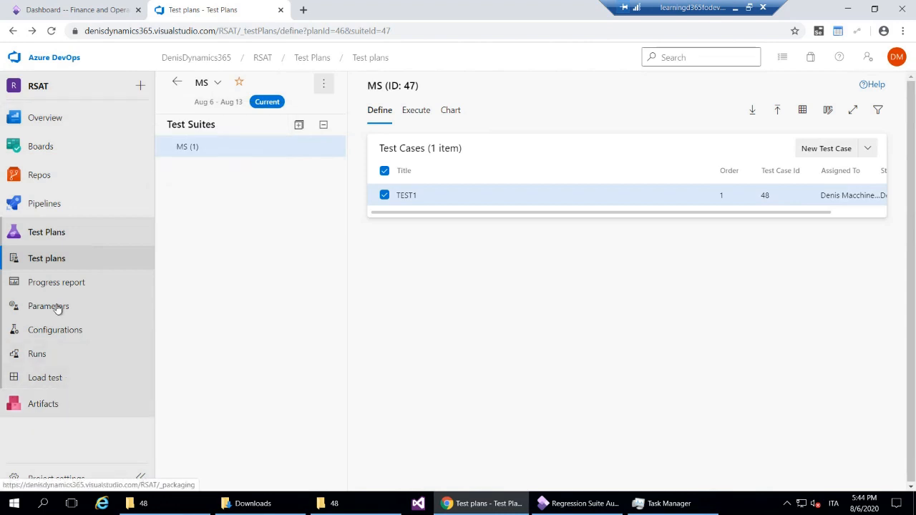
Step: Start a new test case titled TEST3 in the MS test suite and view its attachments
left_click(71, 239)
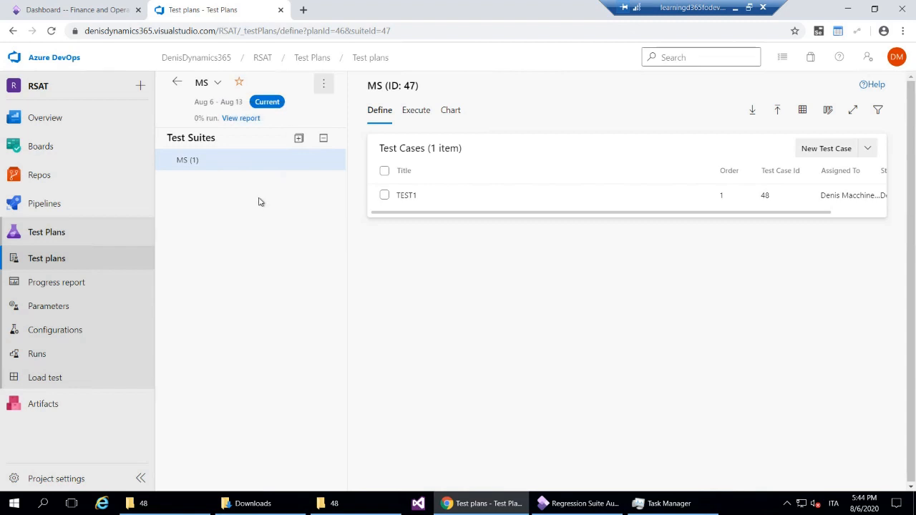
left_click(834, 148)
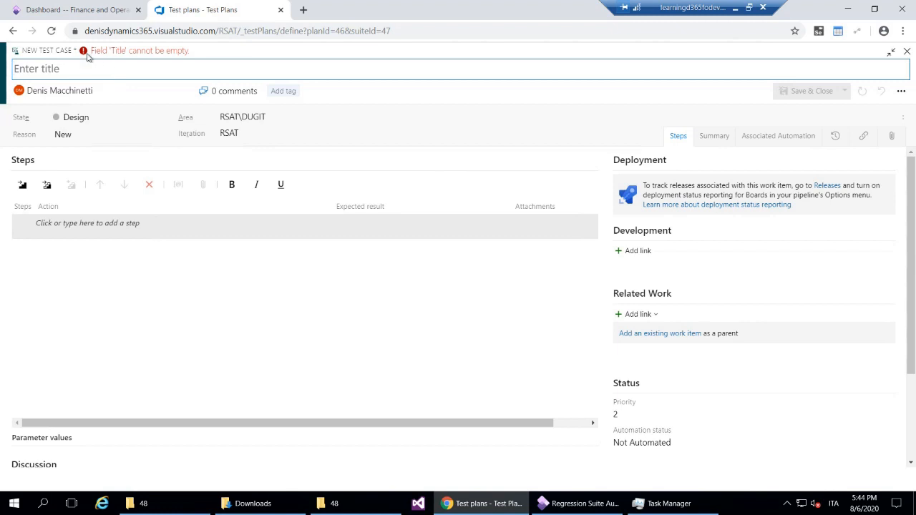
type("TEST3")
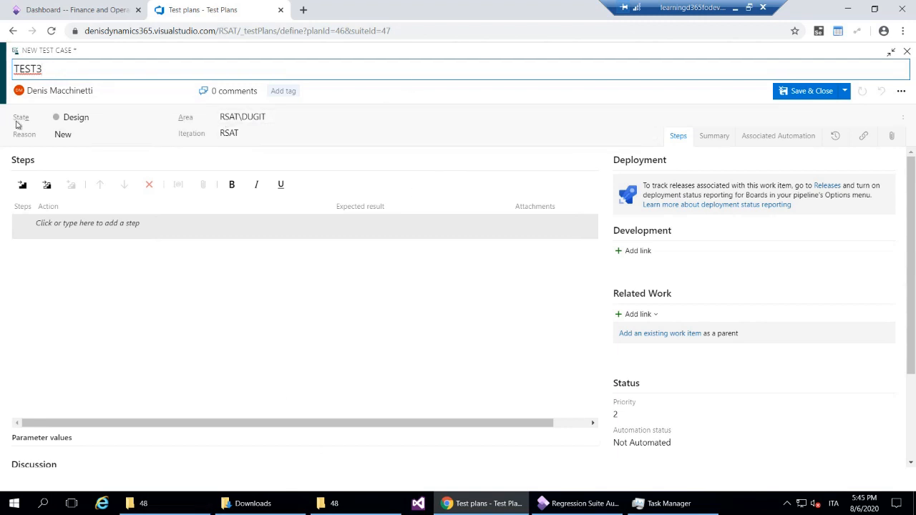
left_click(890, 141)
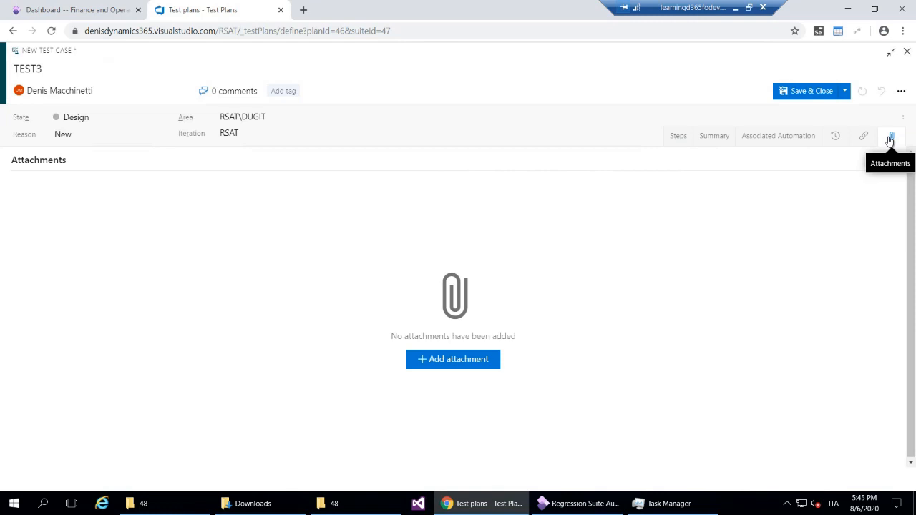
Step: Switch to Finance and Operations and start a new Task recorder recording named Test5
left_click(94, 16)
left_click(844, 56)
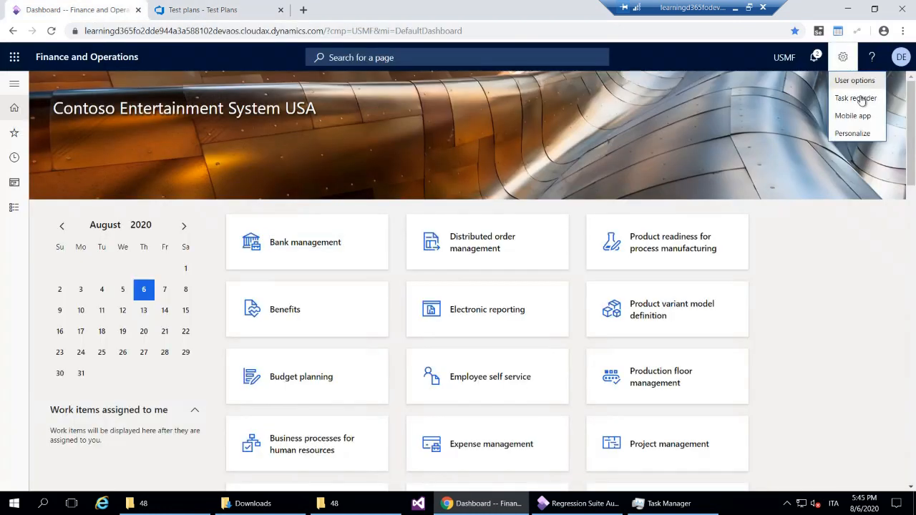
left_click(856, 98)
left_click(797, 117)
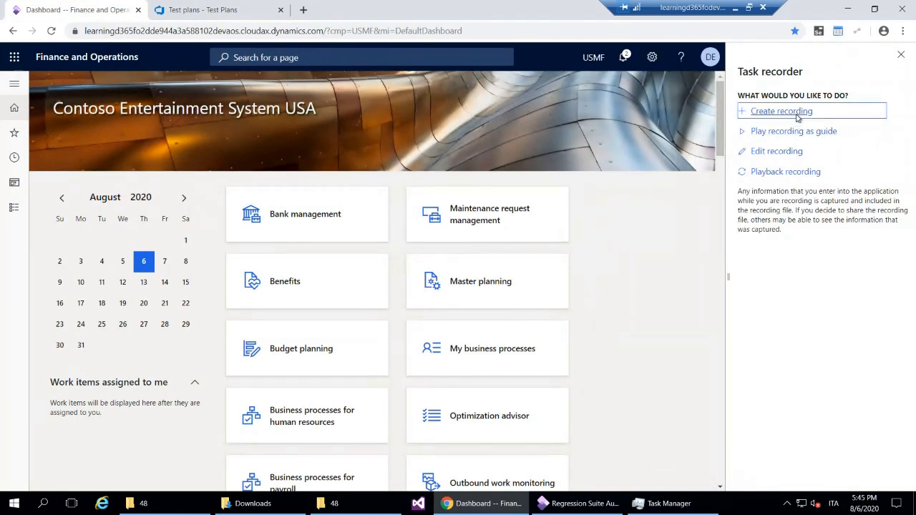
left_click(792, 168)
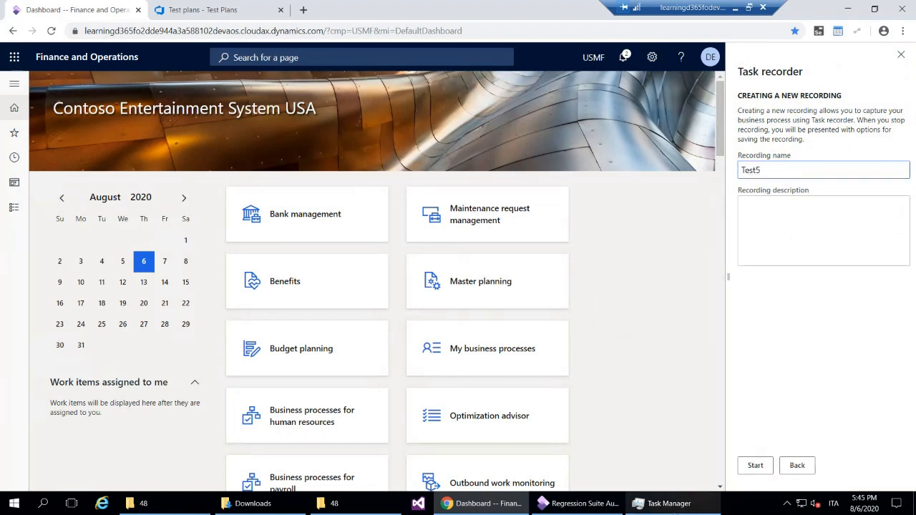
left_click(753, 467)
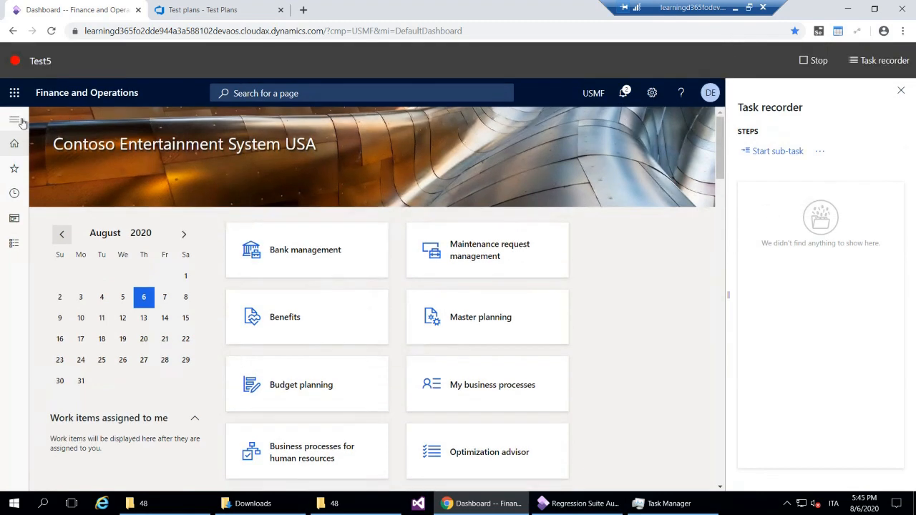
Step: Open the All sales orders page of the Accounts receivable module
left_click(14, 120)
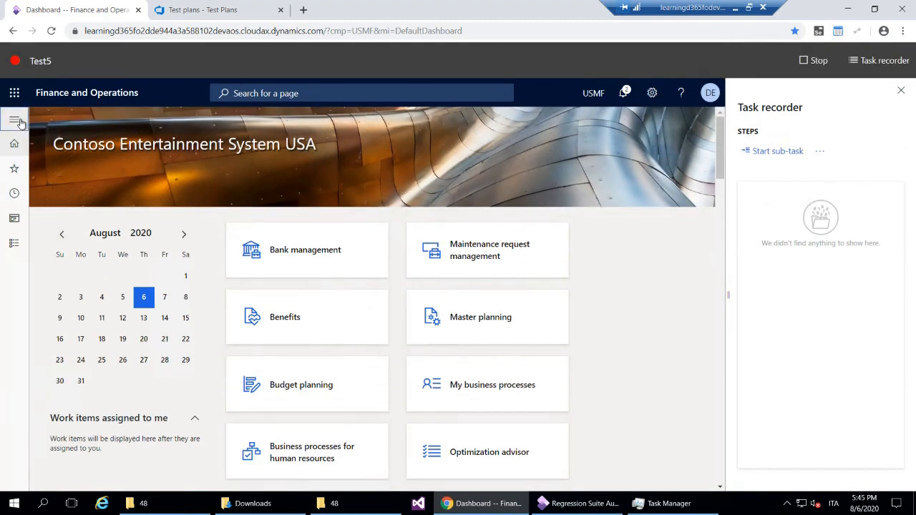
left_click(53, 282)
left_click(100, 292)
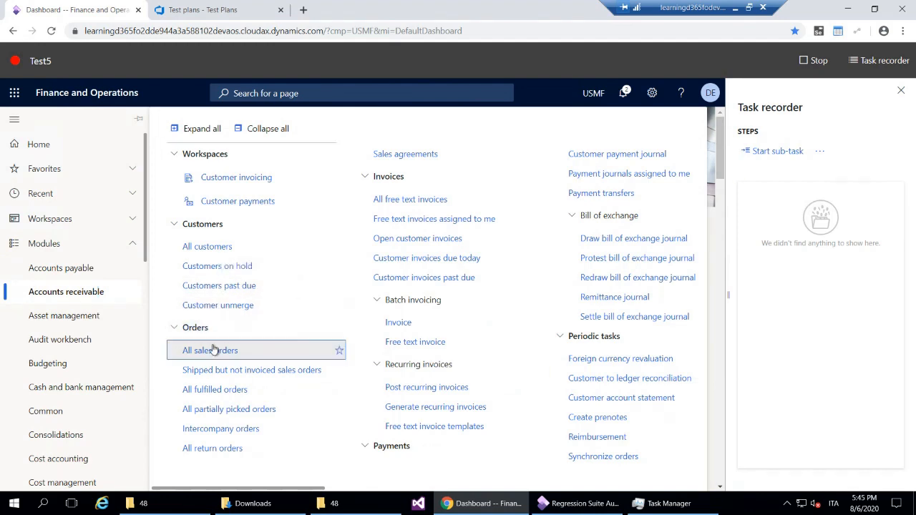
left_click(214, 350)
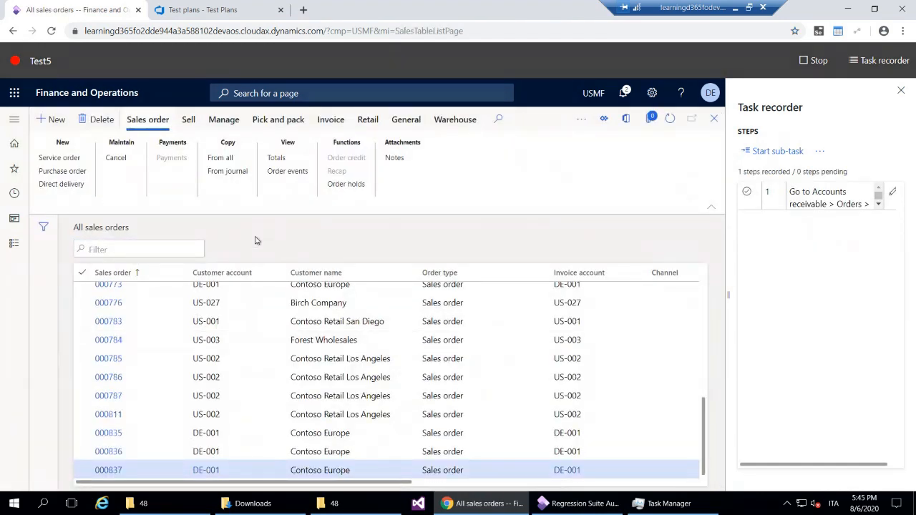
Step: Create a new sales order for the customer Contoso Europe
key("alt+n")
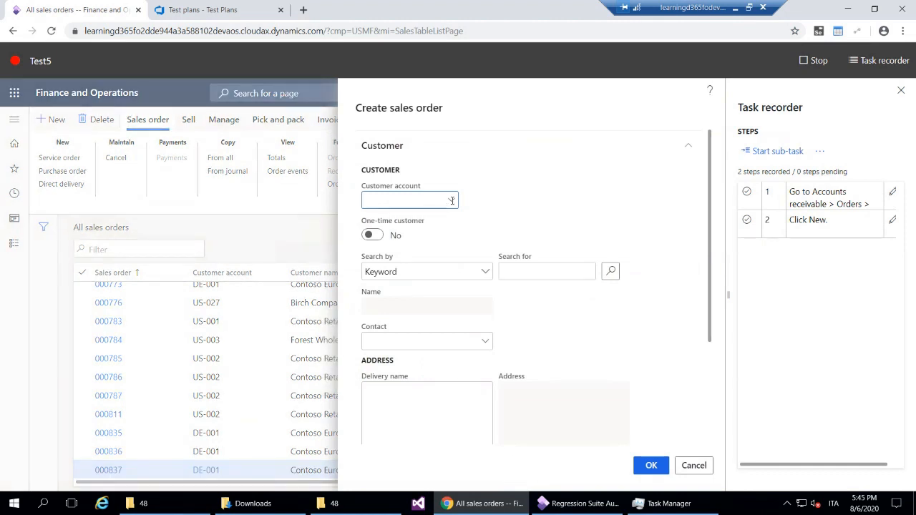
left_click(425, 260)
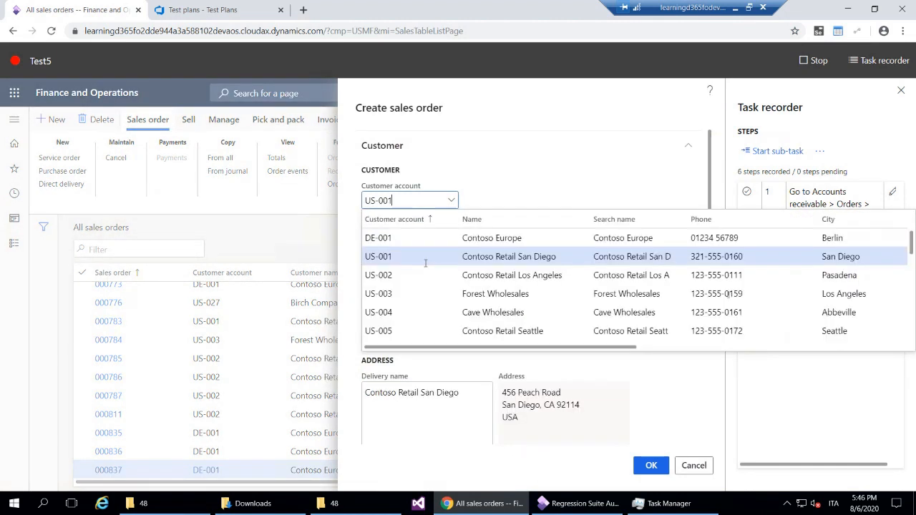
left_click(426, 243)
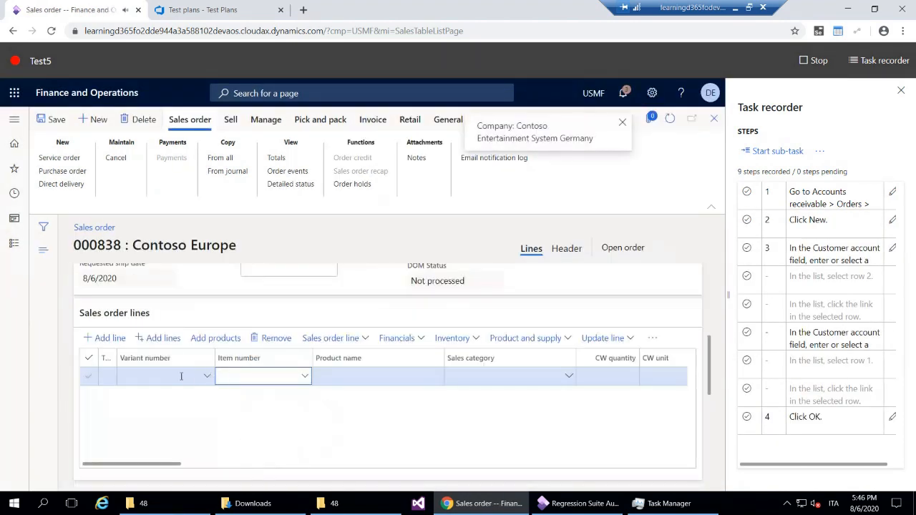
Step: Try to enter item number t001 on the sales order line, dismissing the product search and moving through the line's fields
type("t")
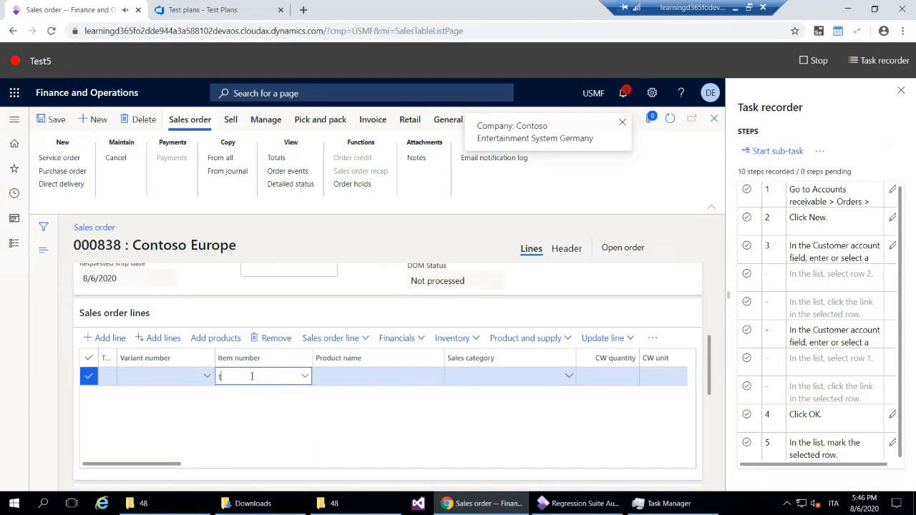
type("001")
key("Tab")
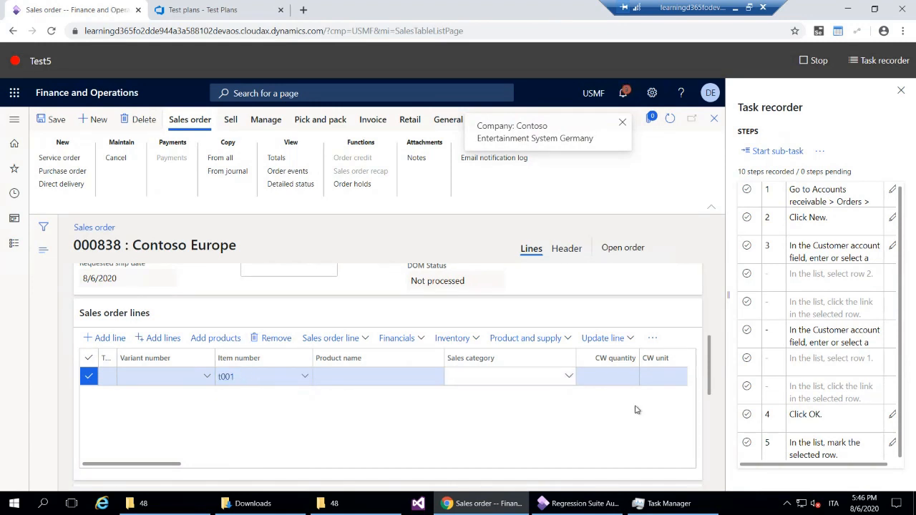
key("Tab")
key("Tab")
key("Tab")
key("Tab")
key("Tab")
key("Tab")
key("Tab")
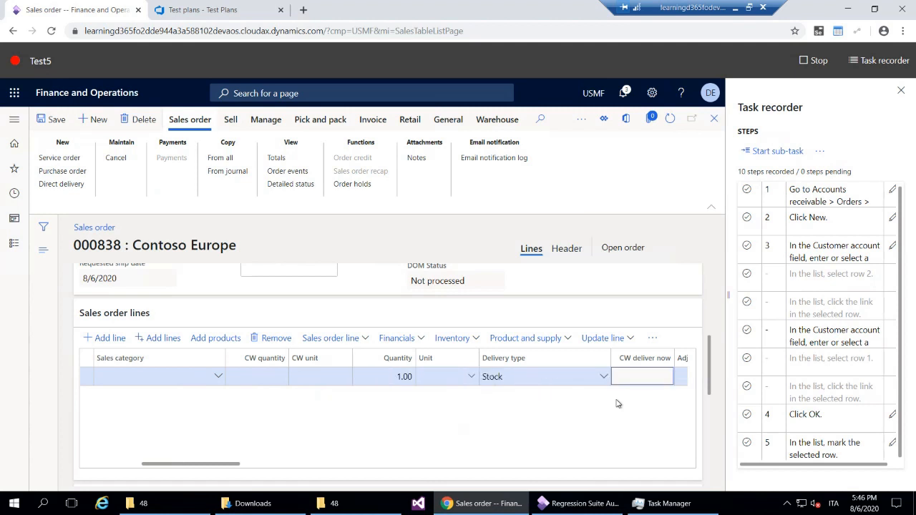
key("Tab")
key("Tab")
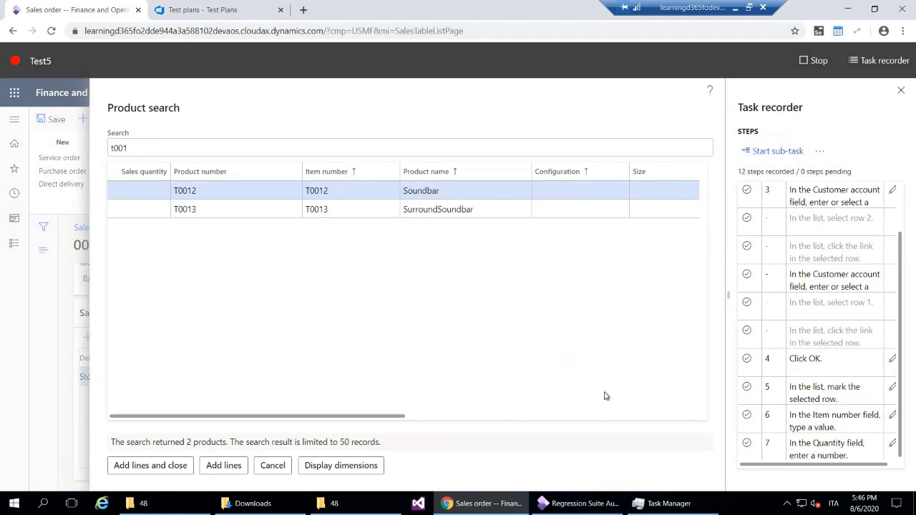
key("Escape")
key("Tab")
key("Tab")
key("Tab")
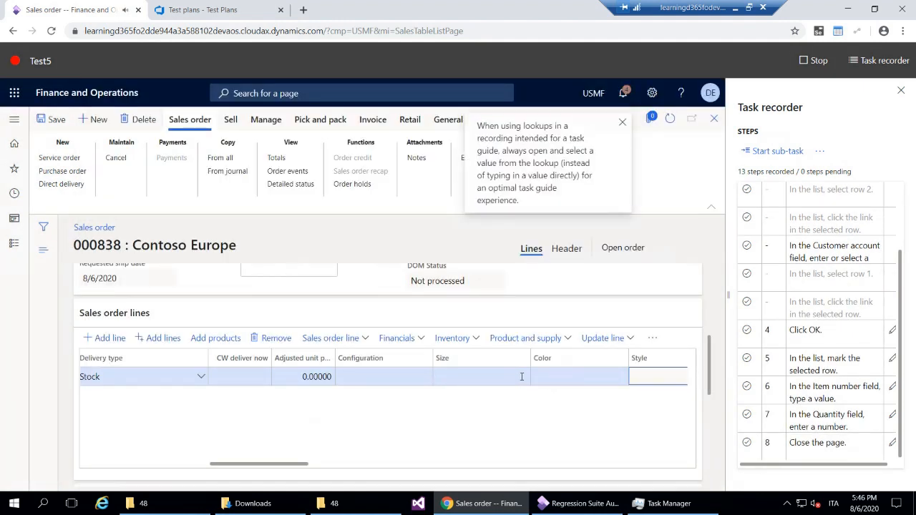
key("Tab")
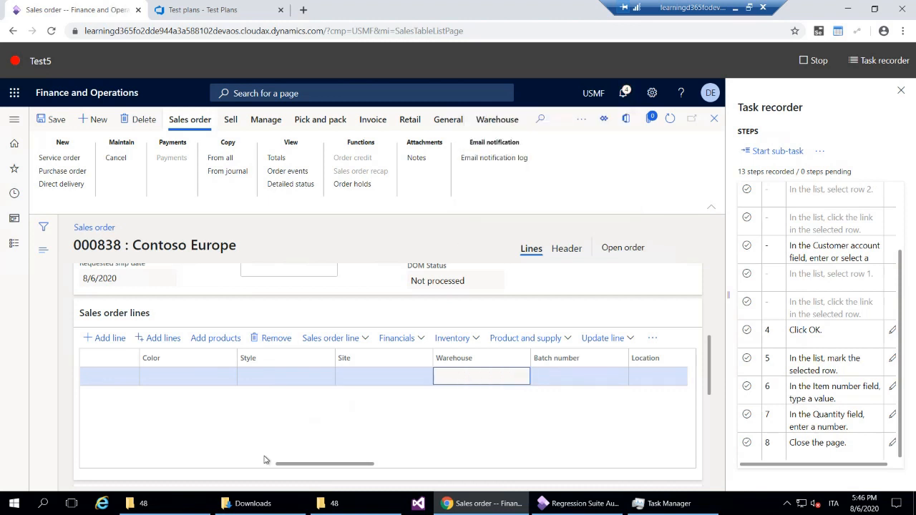
Step: Replace the item number on the sales order line with S0001 from the item lookup
left_click(118, 465)
left_click(118, 465)
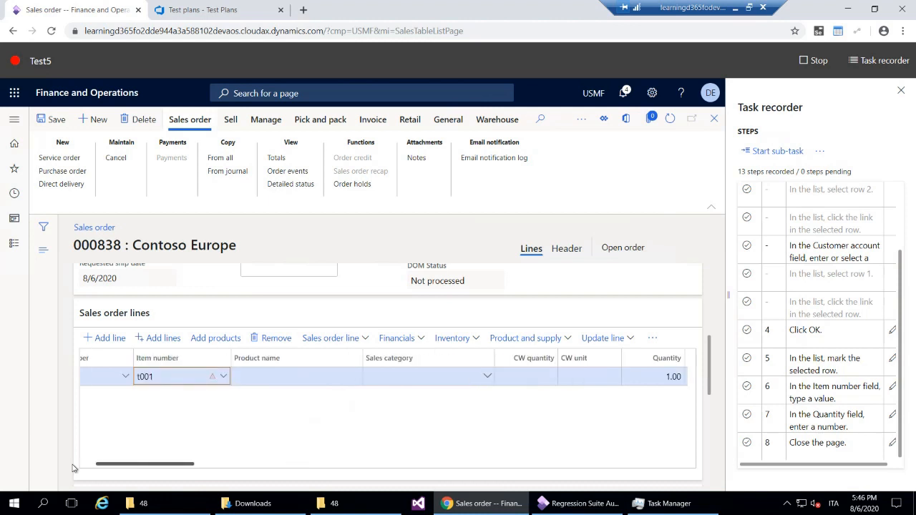
left_click_drag(74, 469, 71, 469)
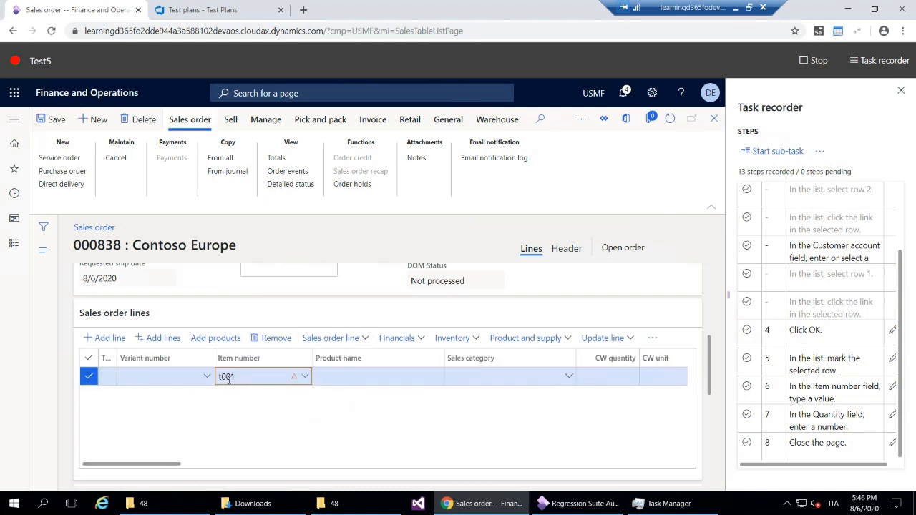
left_click_drag(280, 379, 210, 383)
key("BackSpace")
type("t*")
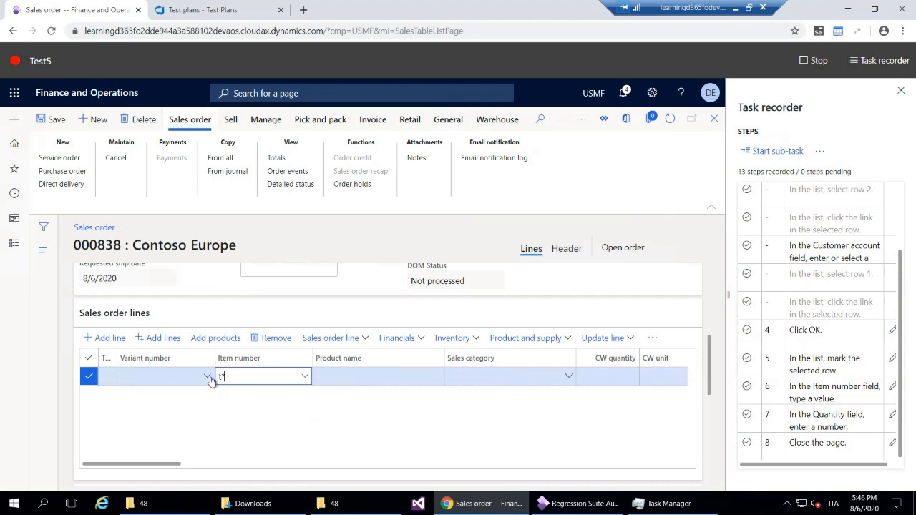
left_click(304, 377)
left_click(304, 377)
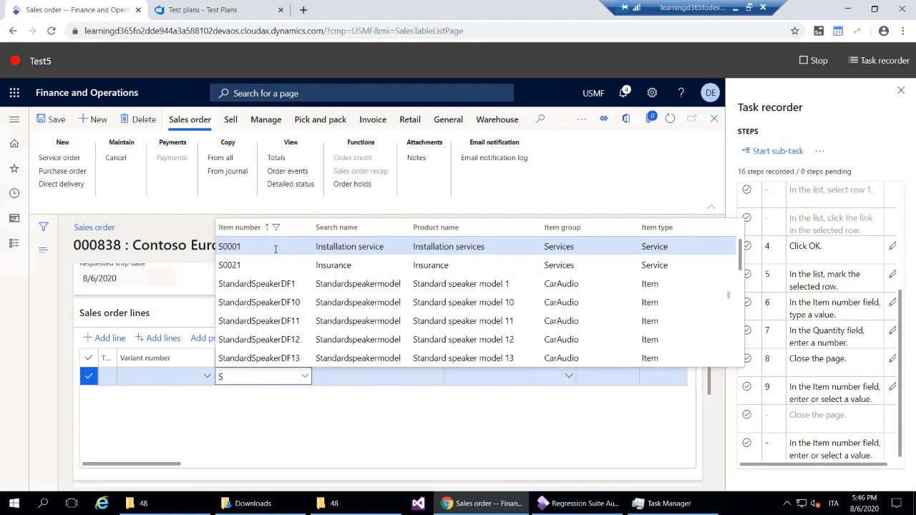
Step: Try to save the sales order with its installation services line, and close the order without keeping the changes
key("Tab")
key("Tab")
key("Tab")
key("Tab")
key("Tab")
key("Tab")
key("Tab")
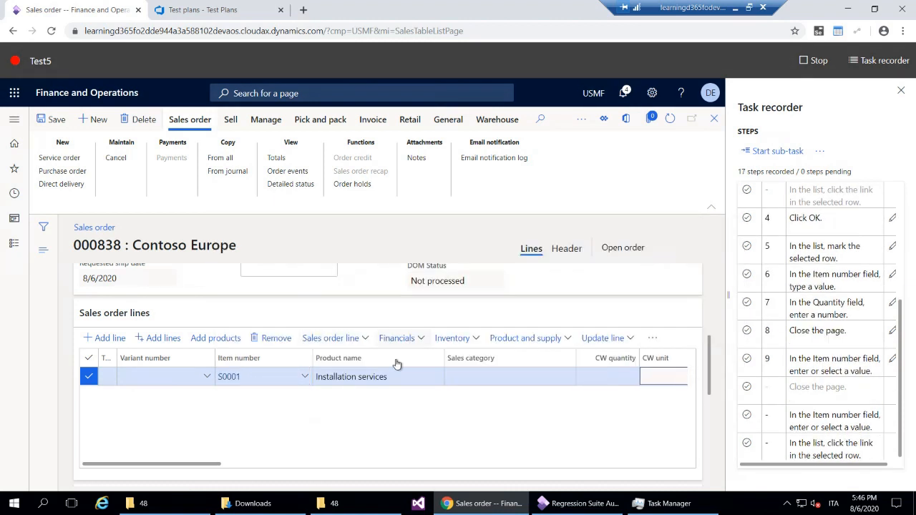
key("Tab")
key("Tab")
key("Tab")
key("Tab")
key("Tab")
key("Tab")
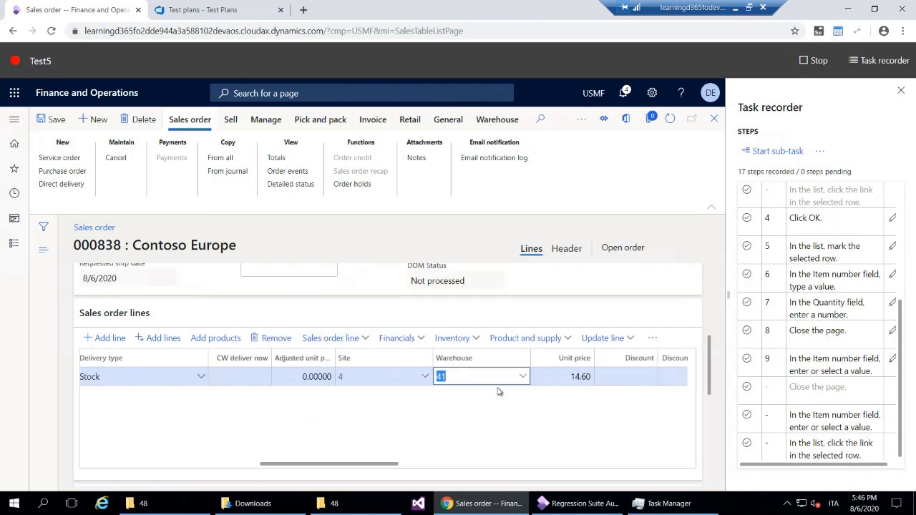
key("Tab")
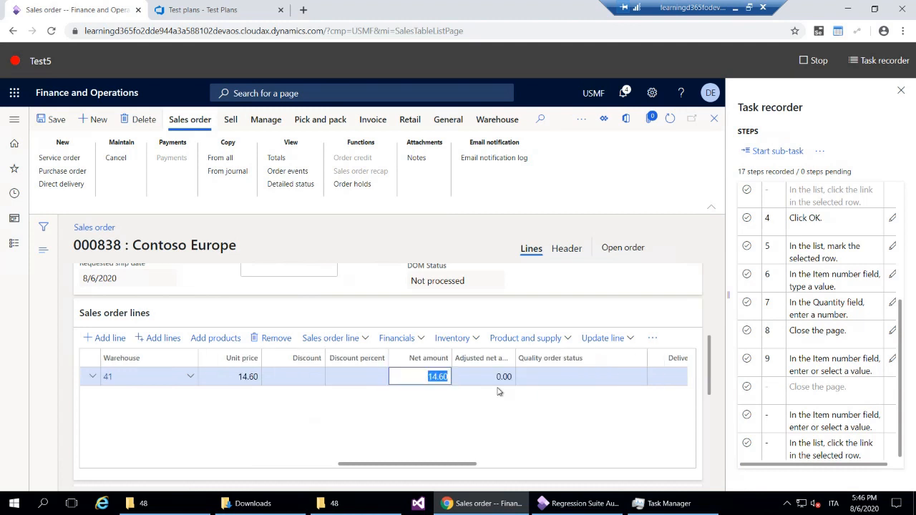
key("Tab")
key("ctrl+s")
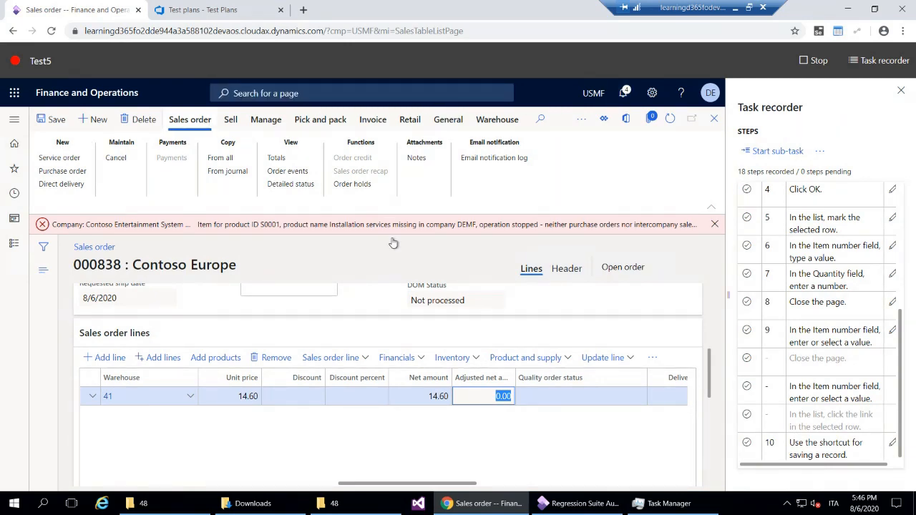
key("Escape")
left_click(434, 290)
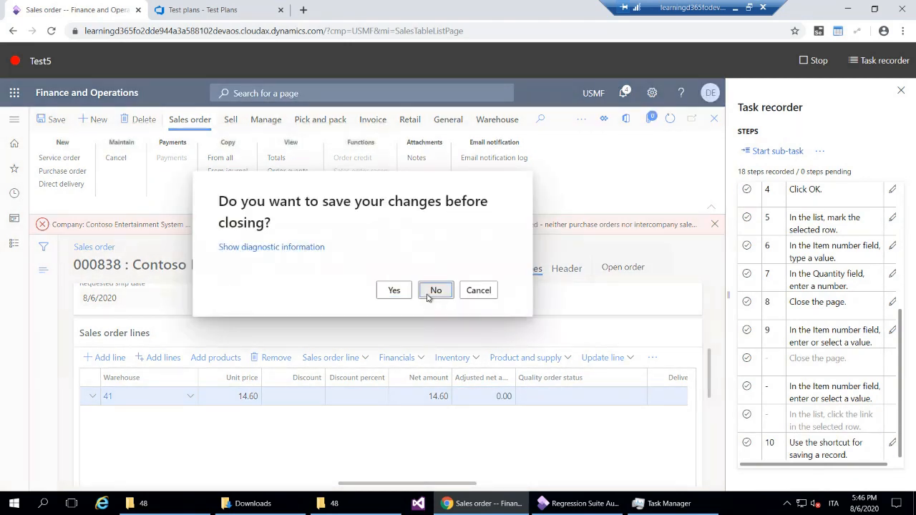
Step: Open the last Contoso Europe order in the list to check its line's item number, and return to the list
left_click(113, 471)
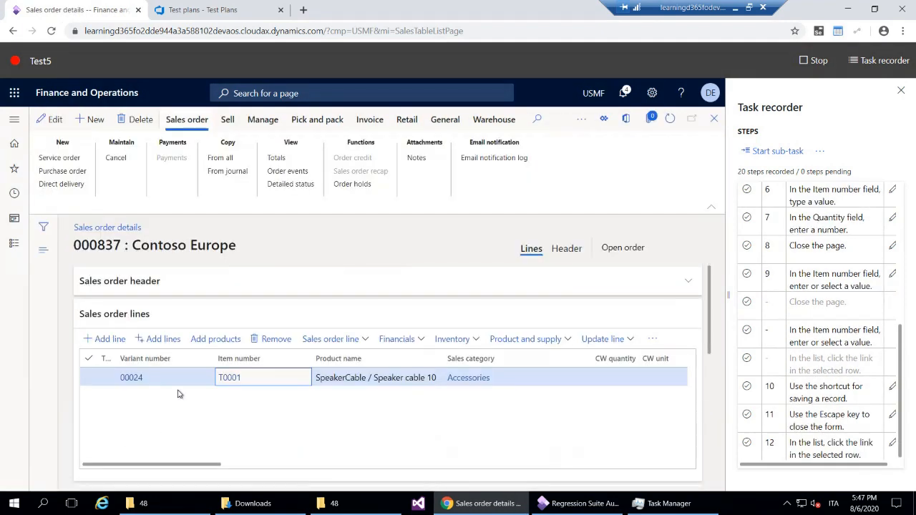
key("Escape")
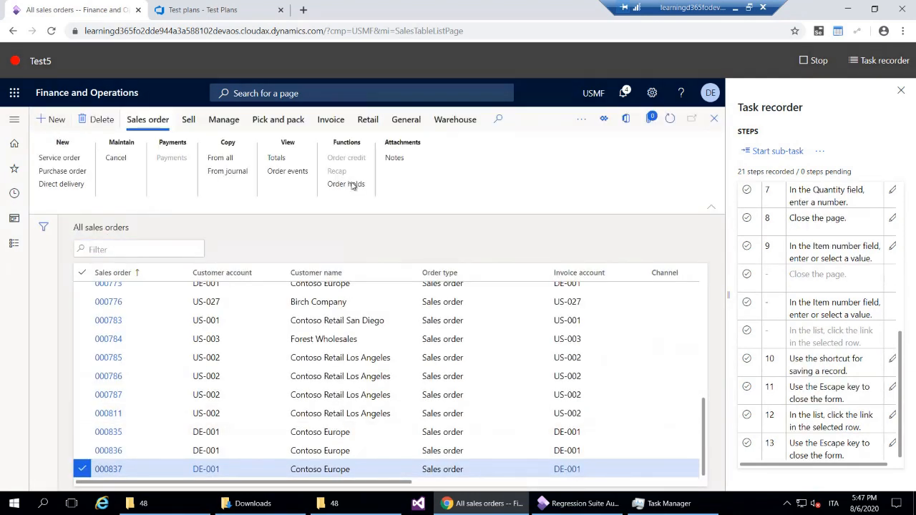
Step: Create a new sales order for Contoso Europe and enter item number t0001 on its first line
key("alt+n")
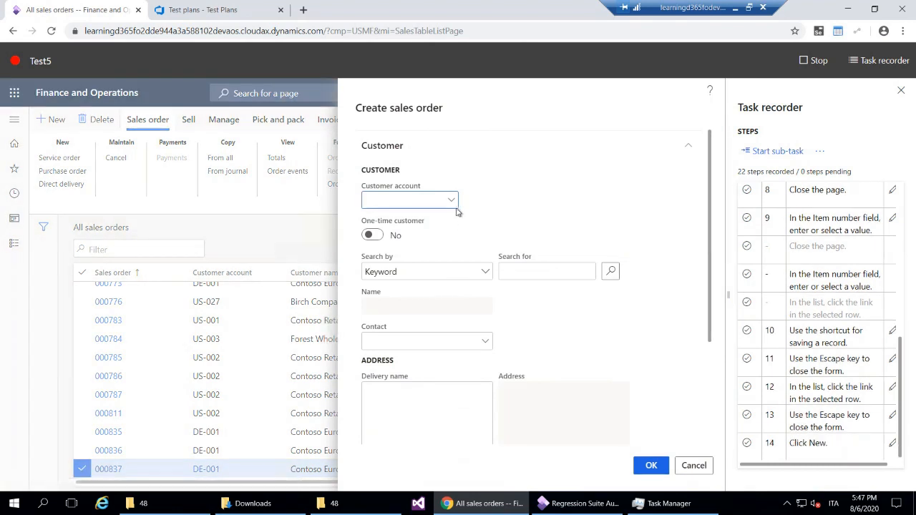
key("alt+Down")
left_click(420, 239)
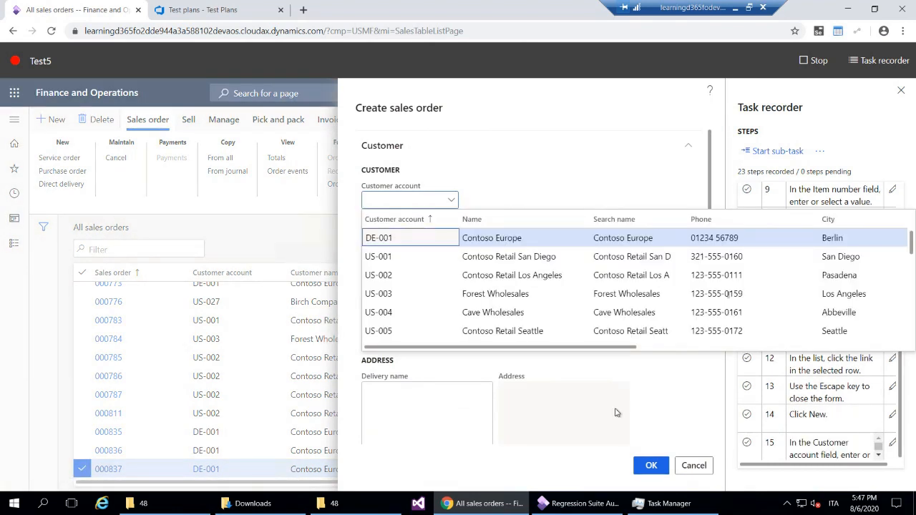
left_click(638, 469)
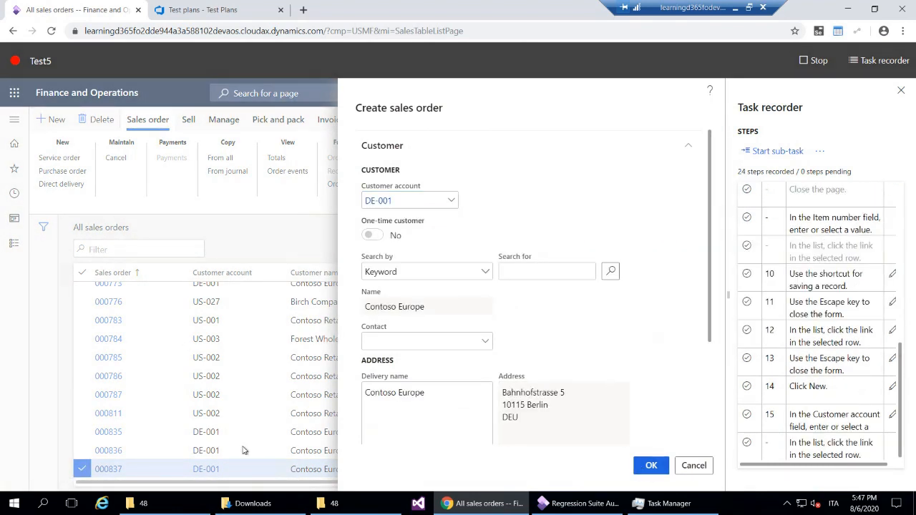
left_click(258, 377)
type("t0001")
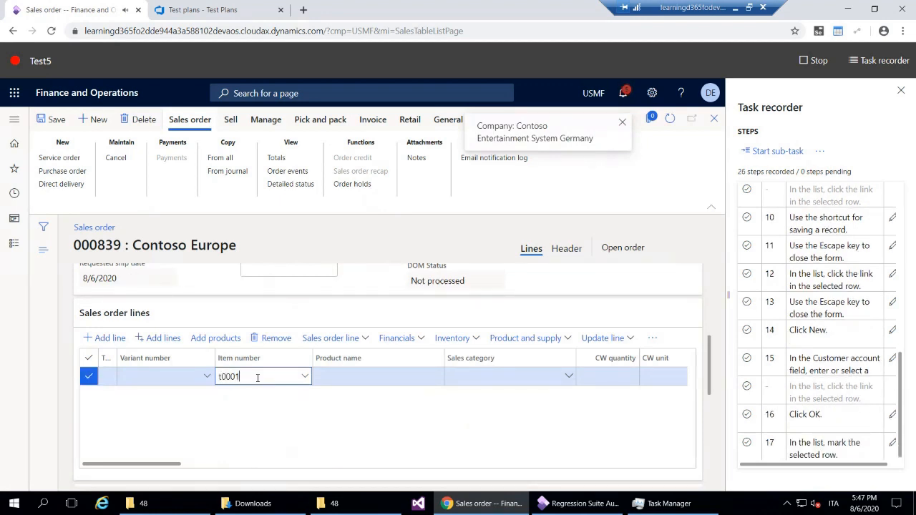
Step: Commit item T0001 on the sales order line and select site 1 for the line from the site lookup
key("Tab")
key("Tab")
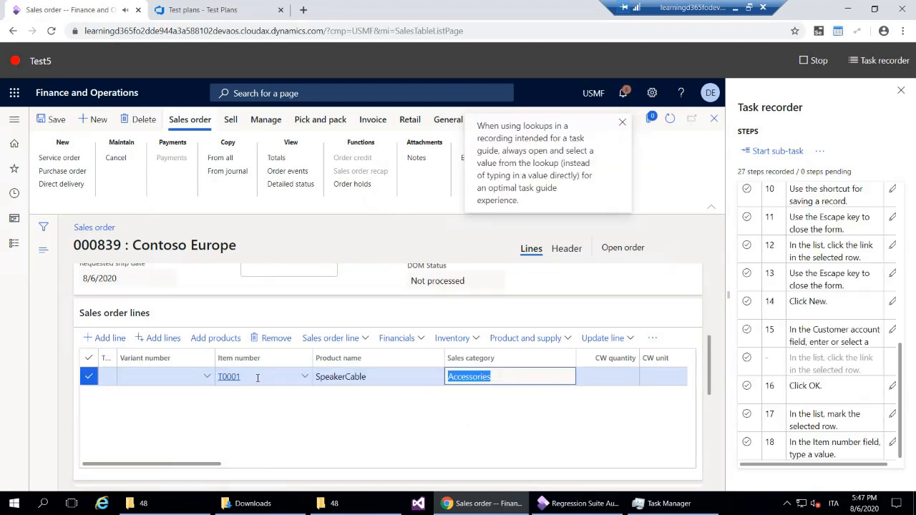
key("Tab")
key("Tab")
key("Tab")
key("Tab")
key("Tab")
key("Tab")
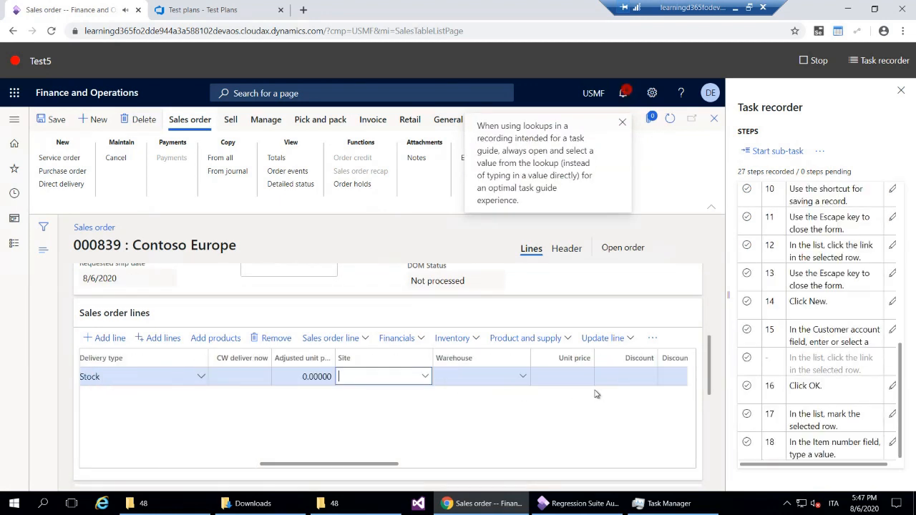
left_click(421, 381)
left_click(362, 245)
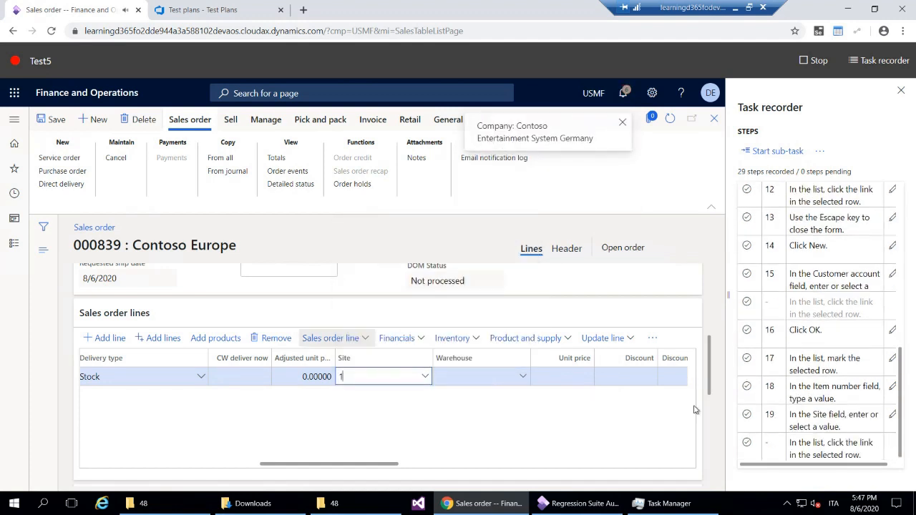
Step: Set the product size to 10 in the line details and save the sales order
left_click_drag(708, 379, 708, 471)
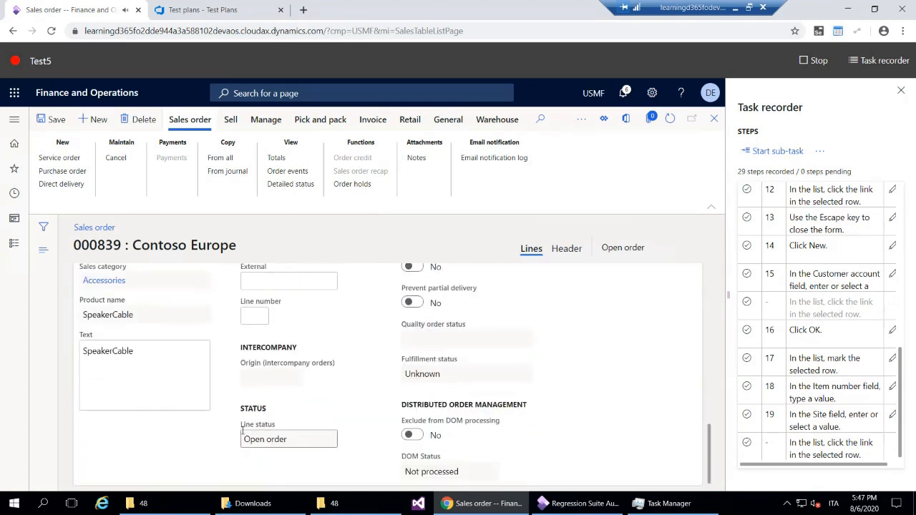
scroll(201, 285, "up", 2)
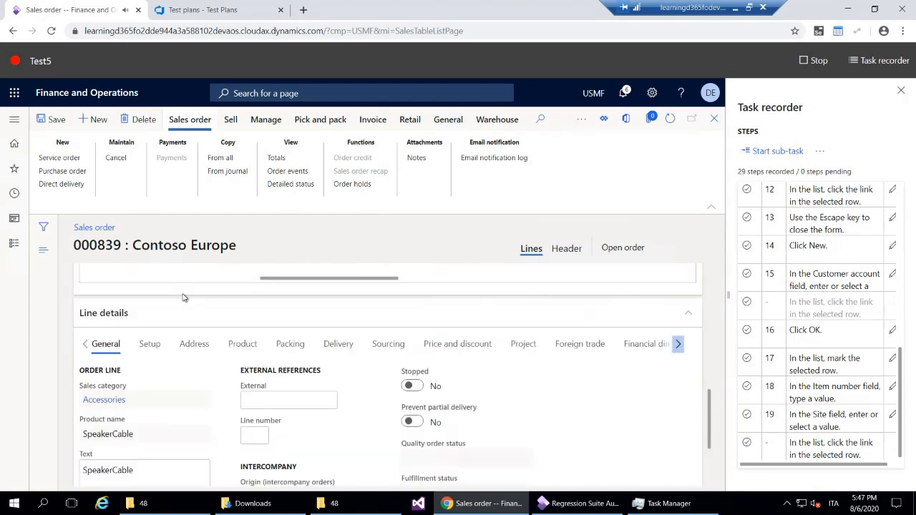
left_click(245, 347)
left_click(168, 376)
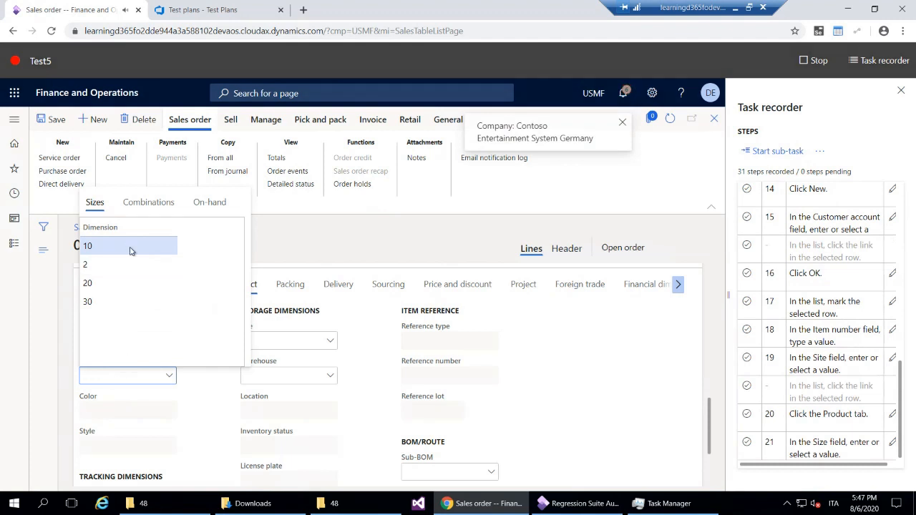
left_click(128, 247)
key("ctrl+s")
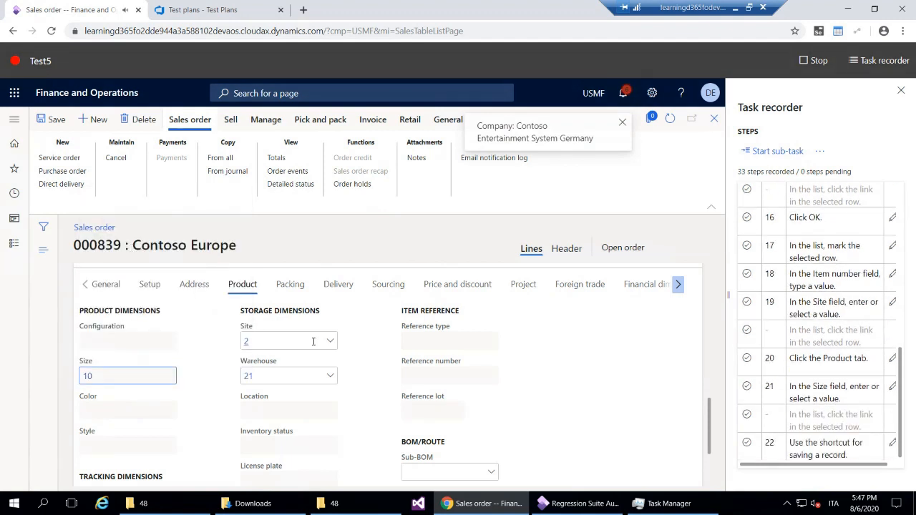
Step: Open the on-hand inventory overview for the sales order line's item
scroll(705, 423, "up", 1)
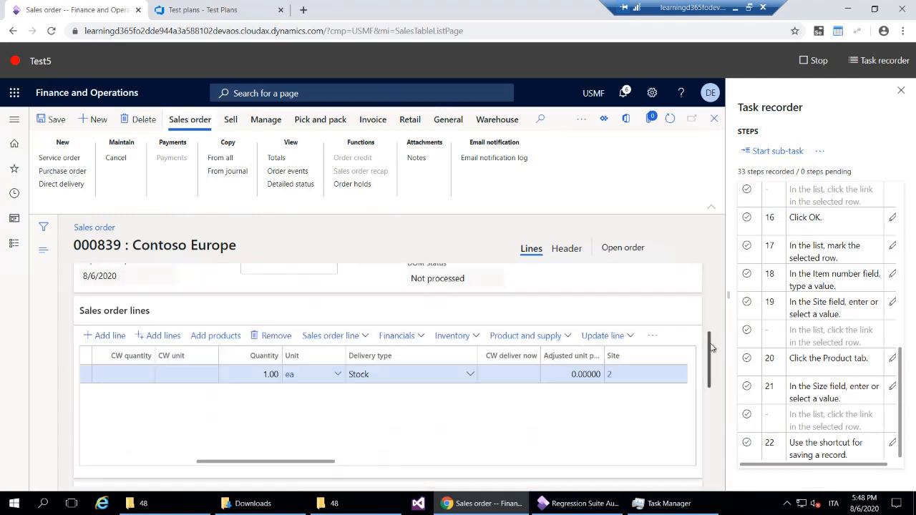
scroll(711, 349, "up", 2)
left_click(453, 355)
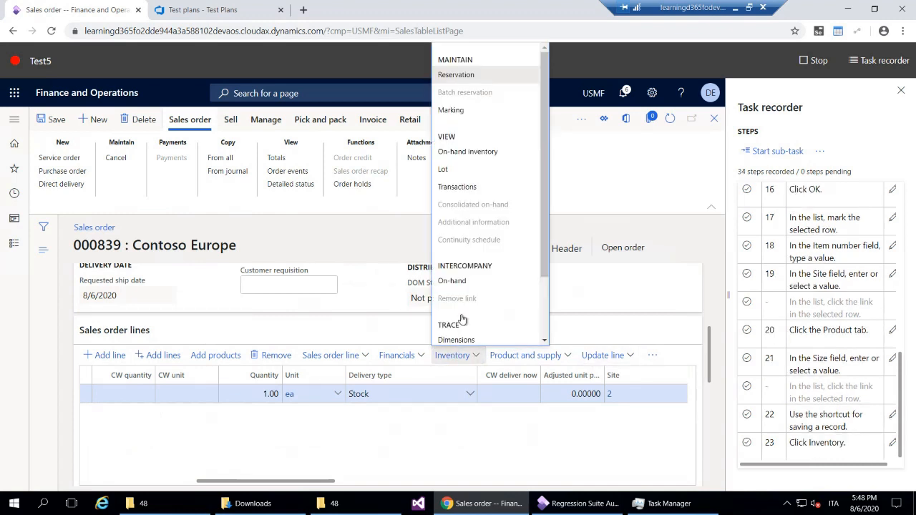
left_click(467, 152)
left_click(162, 141)
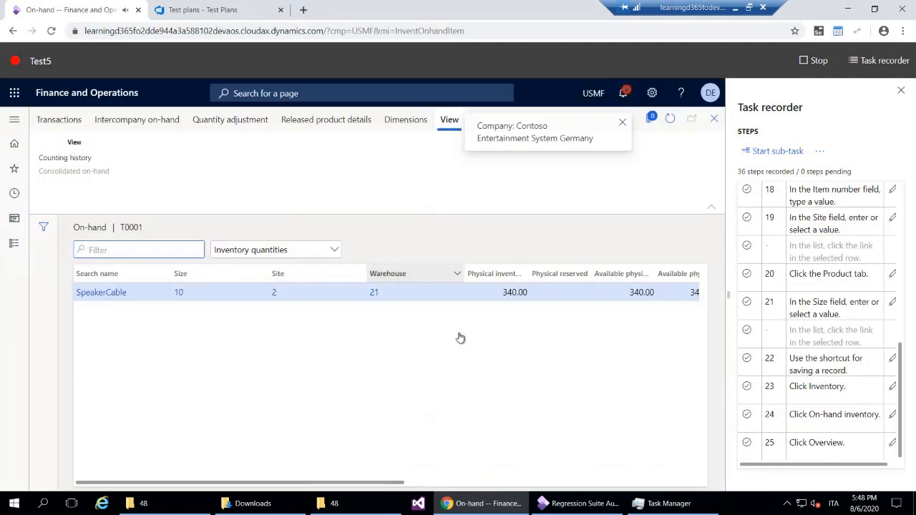
Step: Add a task recorder validation of the current value for the On order quantity in the on-hand list
left_click_drag(396, 487, 549, 490)
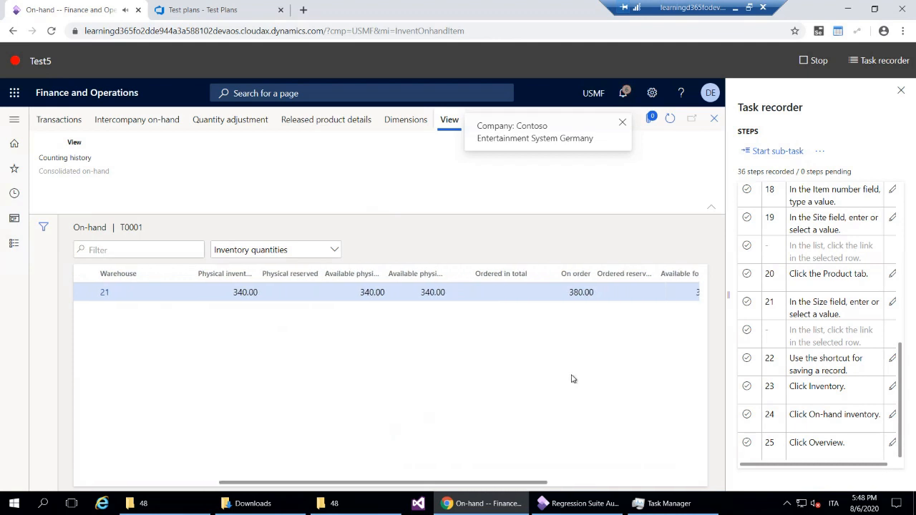
left_click(583, 292)
right_click(577, 294)
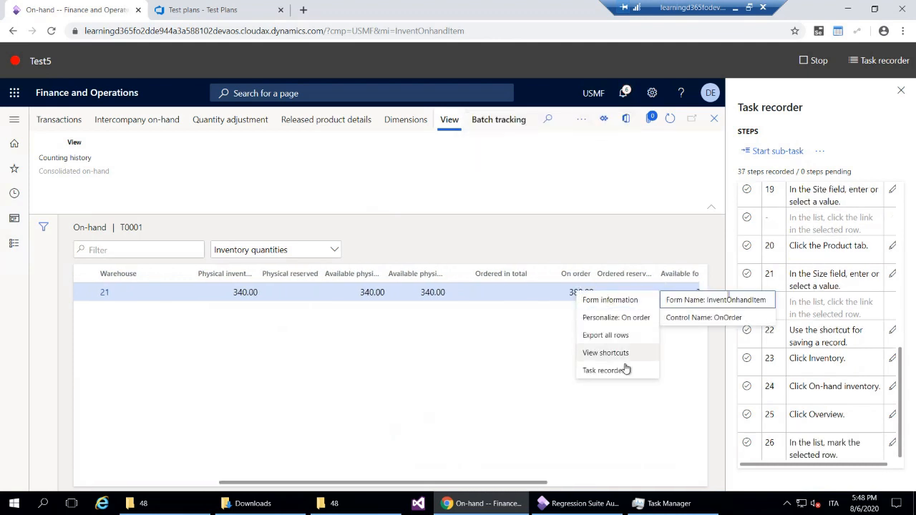
mouse_move(626, 368)
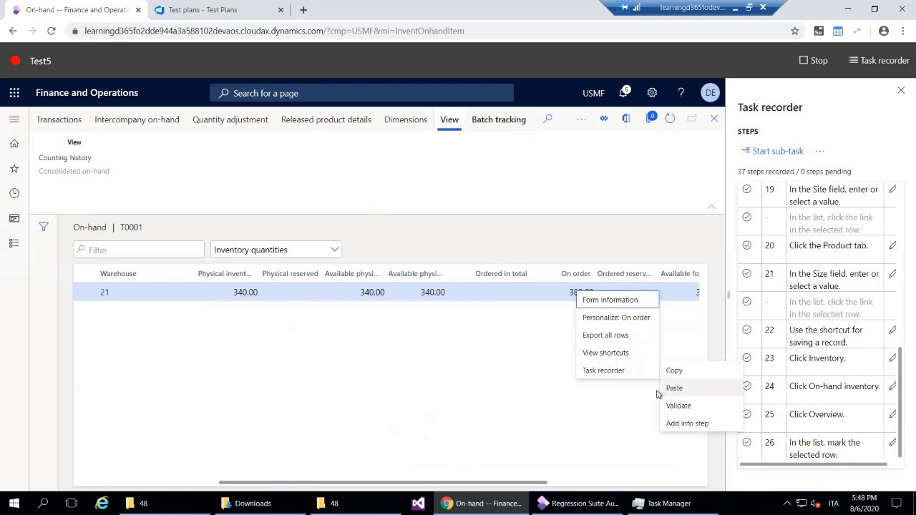
mouse_move(601, 297)
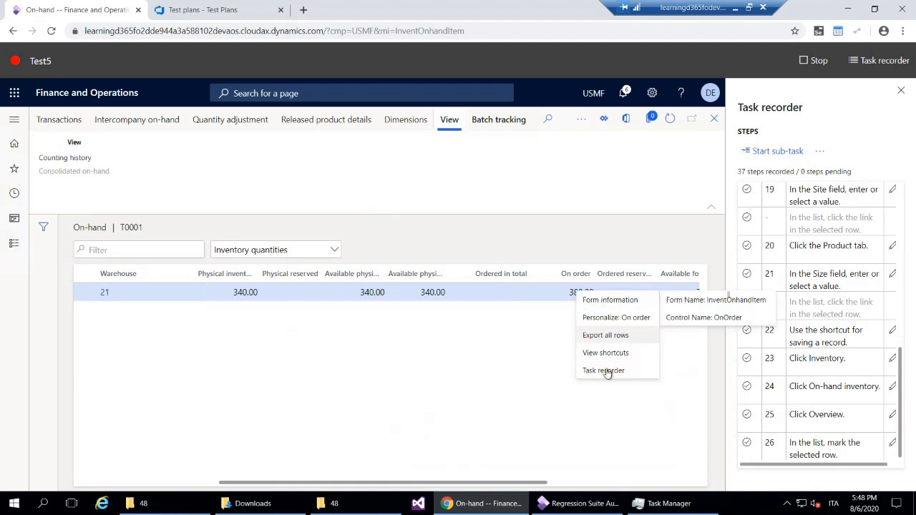
mouse_move(674, 407)
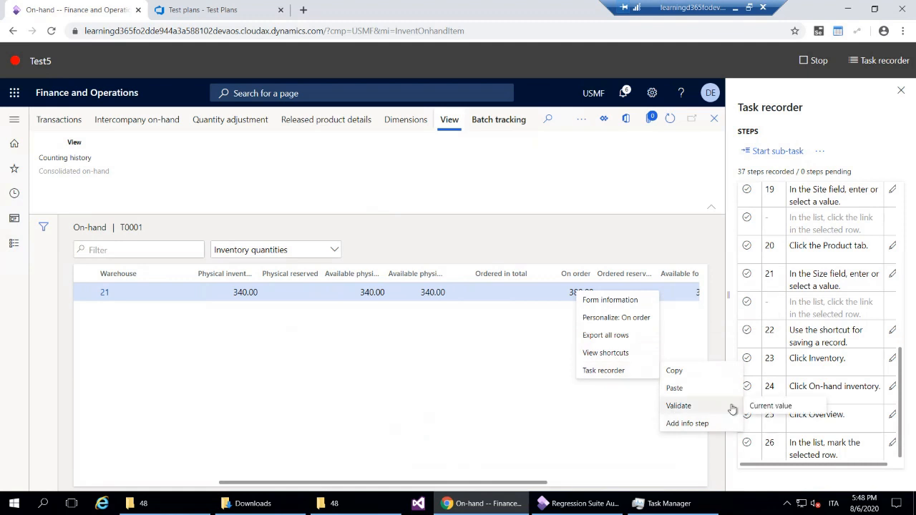
left_click(762, 406)
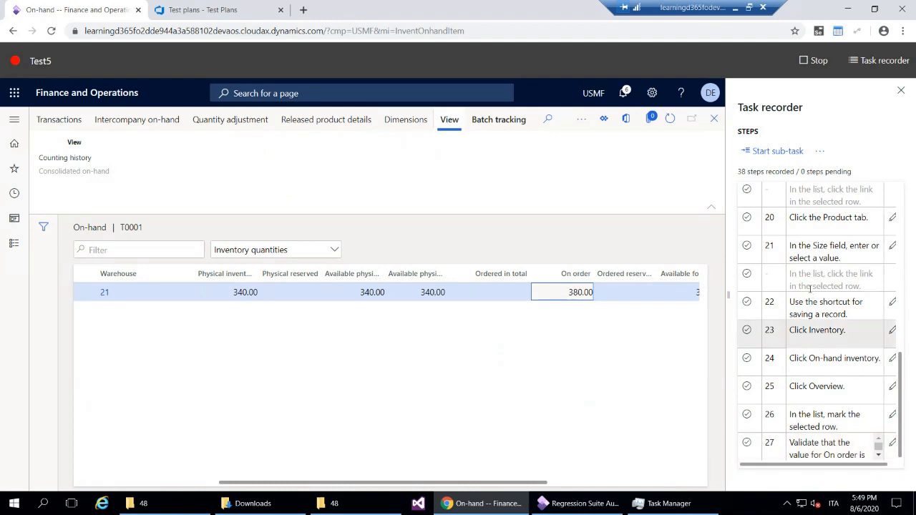
Step: Stop the task recording, save it as a developer recording and show the downloaded file in its folder
left_click(823, 60)
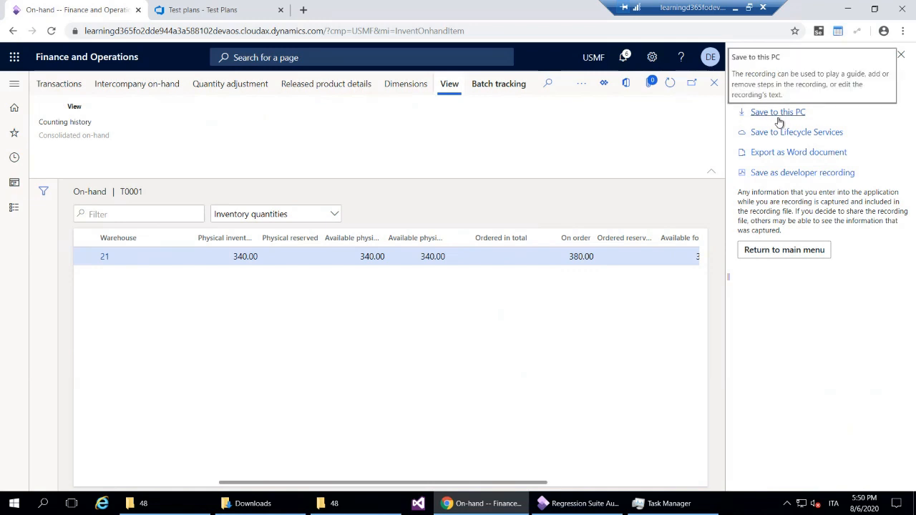
left_click(784, 174)
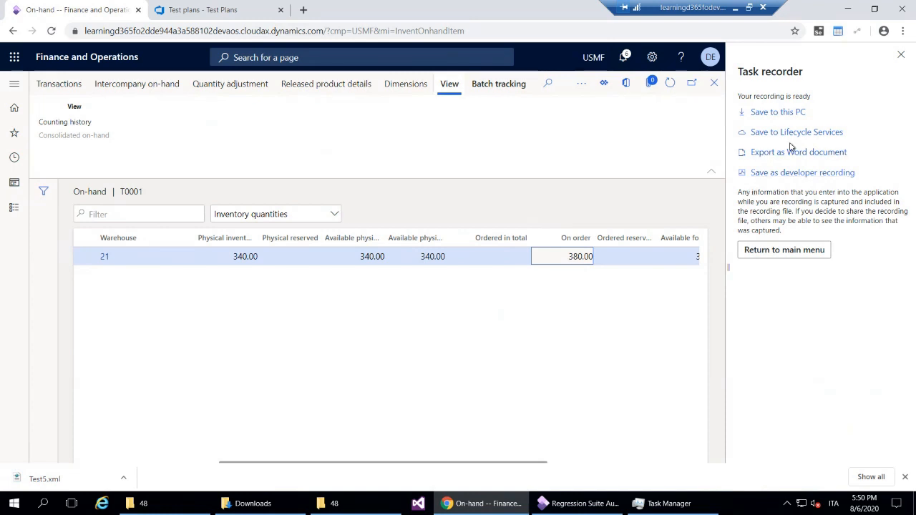
right_click(55, 479)
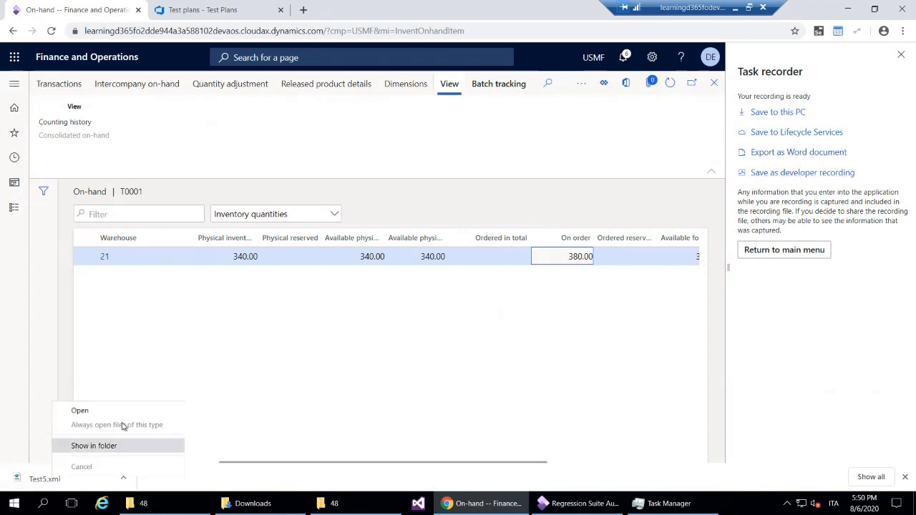
left_click(108, 445)
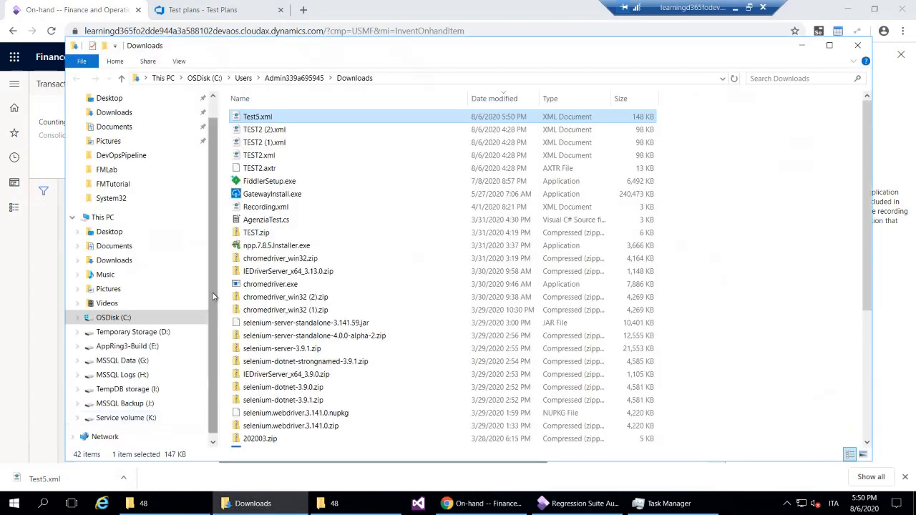
Step: Try to rename Test5.xml as Recording.xml in the Downloads folder
key("Delete")
key("Delete")
key("Delete")
key("Delete")
key("Delete")
type("Recoding")
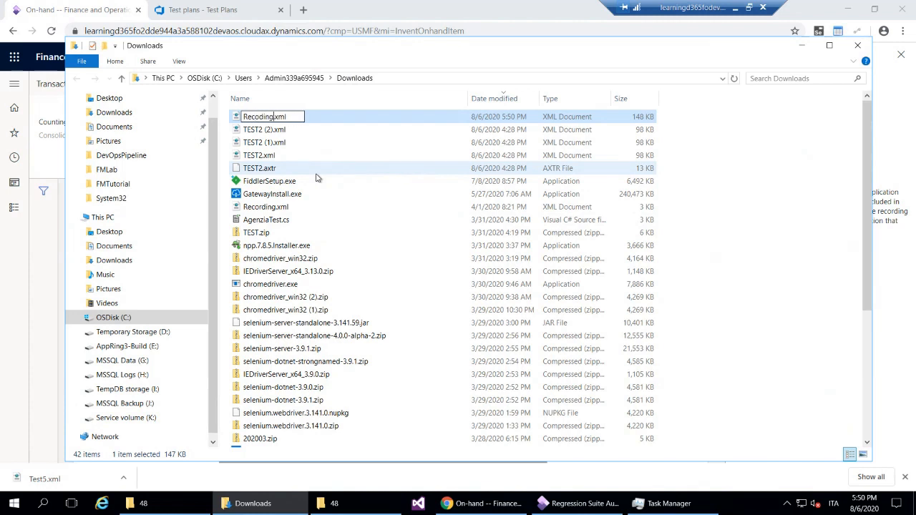
key("BackSpace")
type("rding")
key("Return")
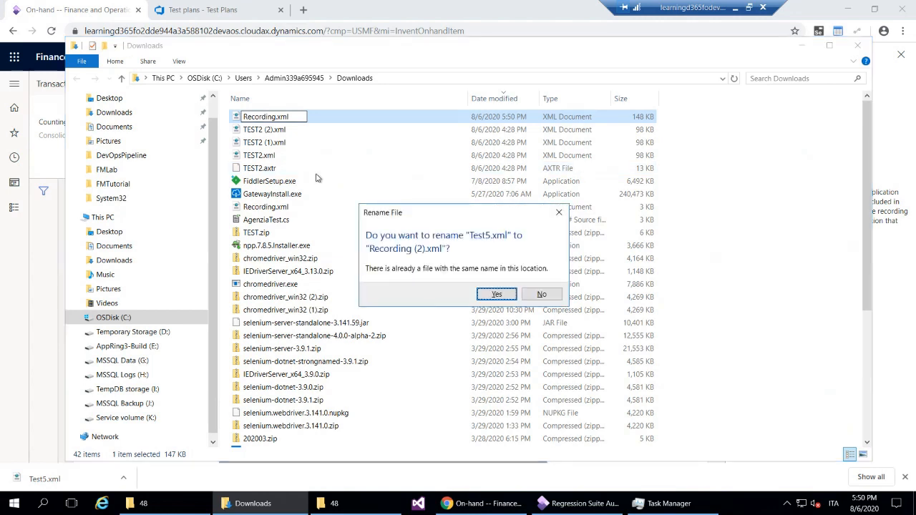
left_click(494, 293)
Step: Delete the older Recording.xml from the Downloads folder
left_click(351, 195)
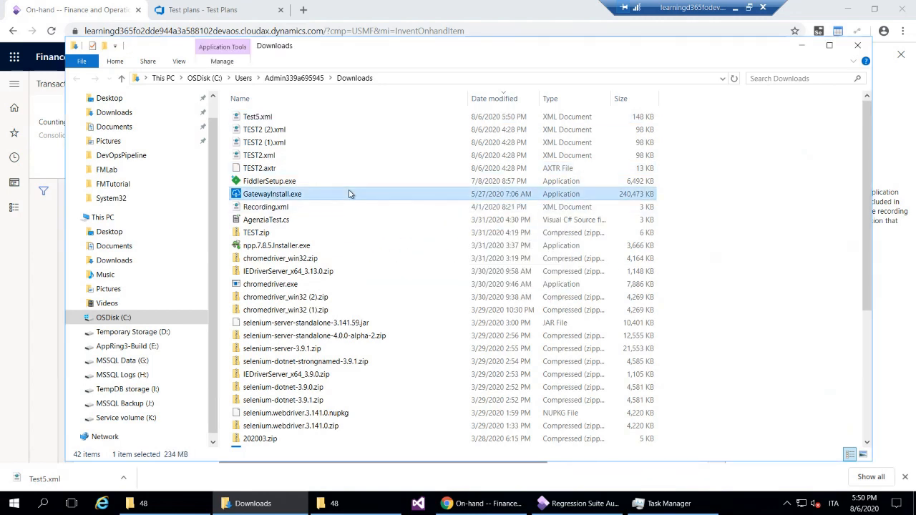
key("Down")
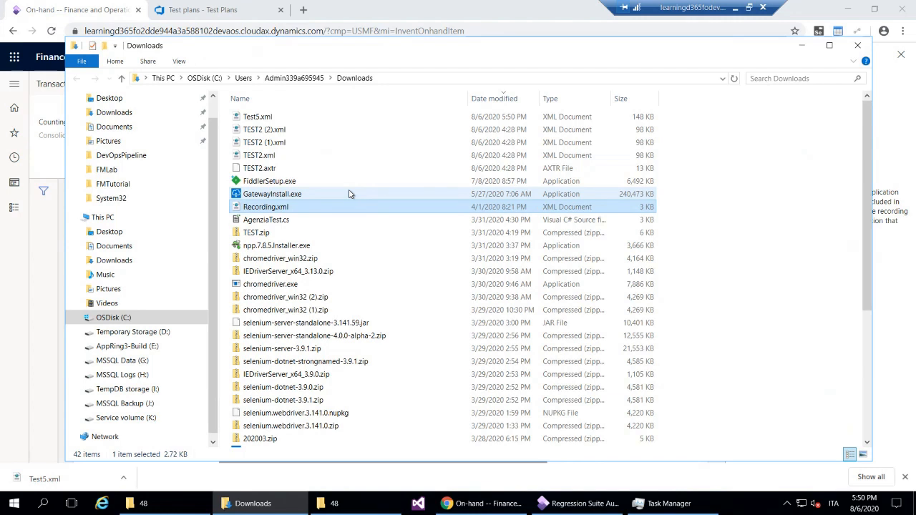
key("Delete")
Step: Rename the downloaded Test5.xml as Recording.xml
left_click(263, 117)
key("F2")
type("Recording")
key("Return")
left_click(278, 119)
key("Left")
key("Left")
key("Left")
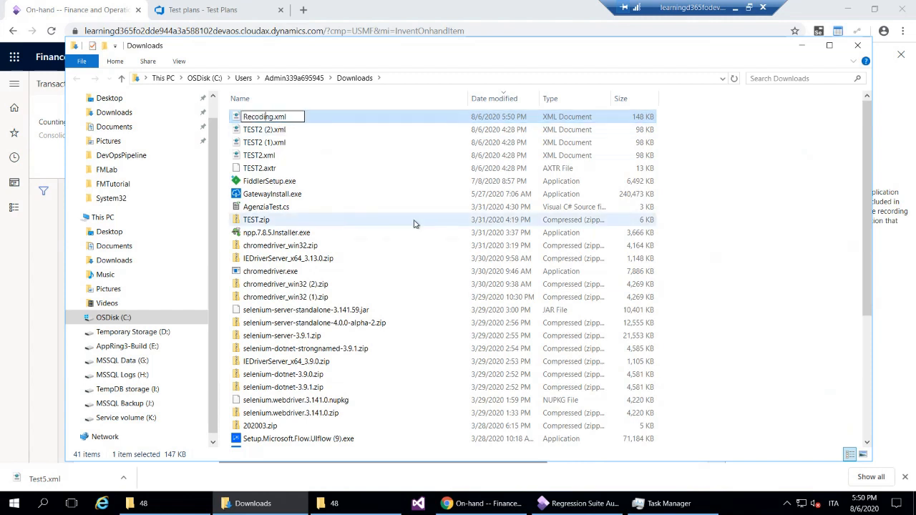
type("r")
key("Return")
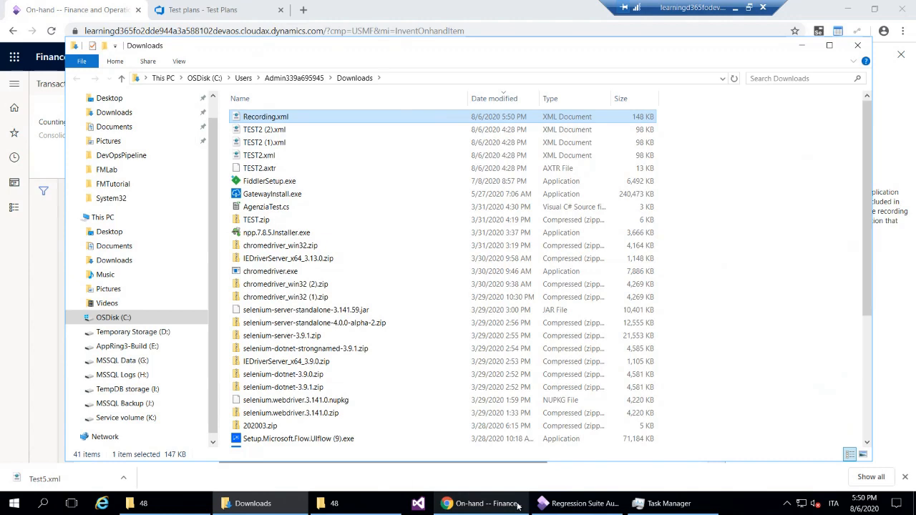
Step: Return to Chrome, close the task recorder pane and switch to the TEST3 test case in Azure DevOps
mouse_move(519, 506)
left_click(519, 472)
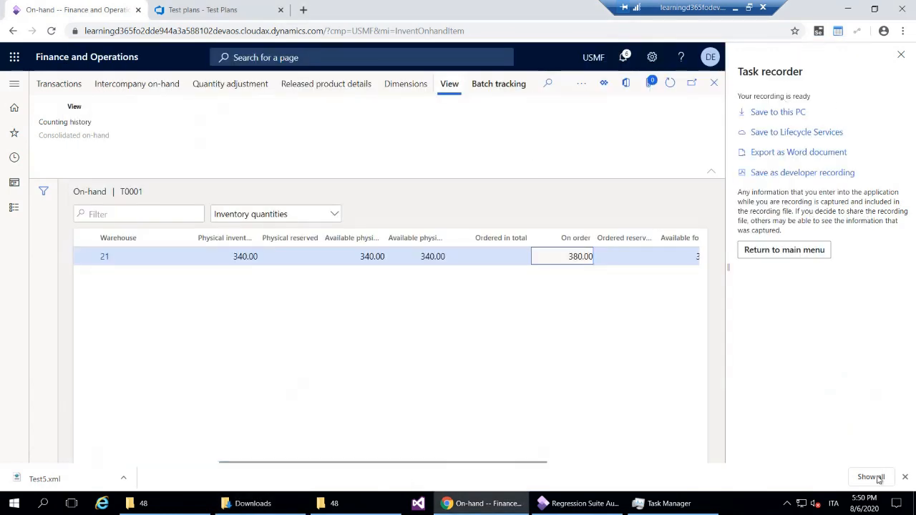
left_click(901, 55)
key("ctrl+Tab")
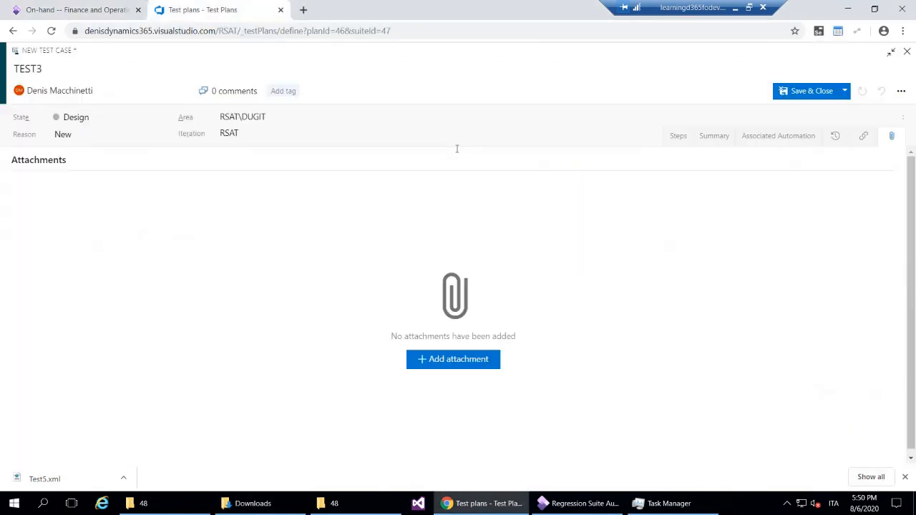
Step: Attach Recording.xml from the Downloads folder to the TEST3 test case, and save and close the test case
left_click(453, 363)
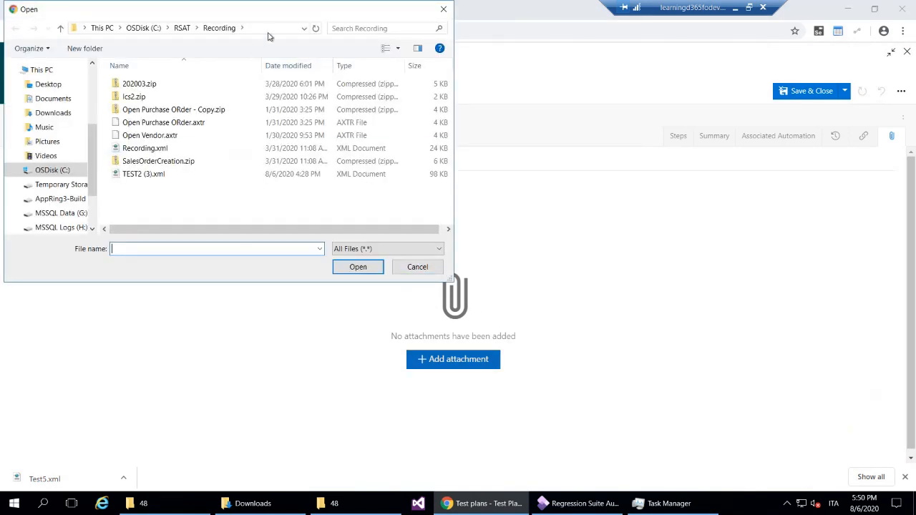
left_click(270, 32)
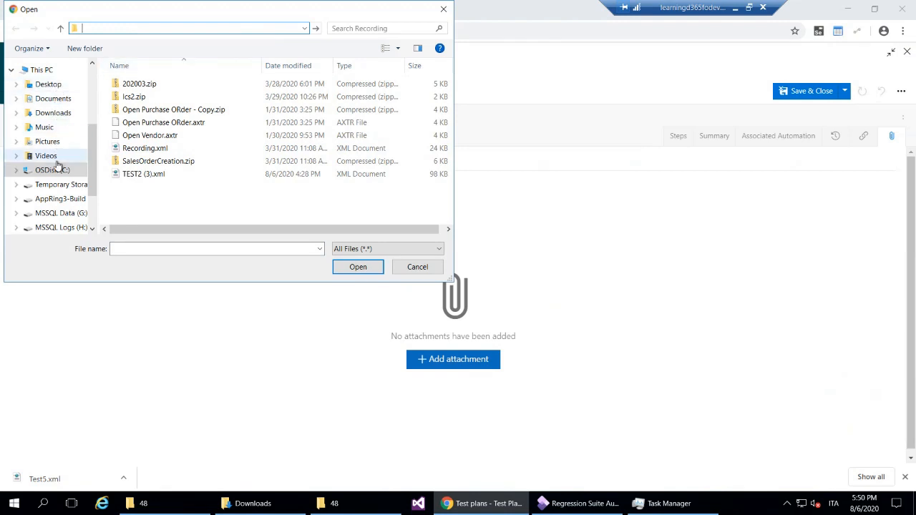
scroll(55, 144, "up", 4)
scroll(55, 146, "down", 2)
scroll(50, 129, "up", 2)
left_click(53, 103)
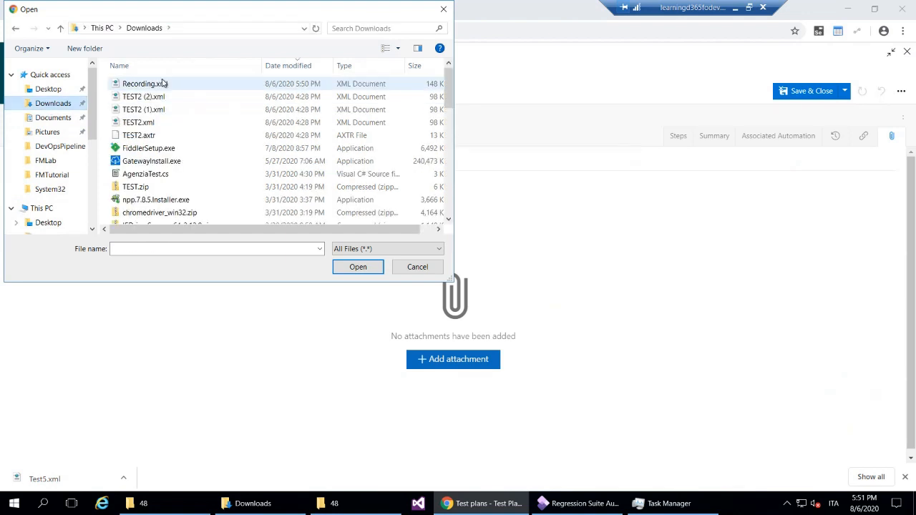
double_click(163, 84)
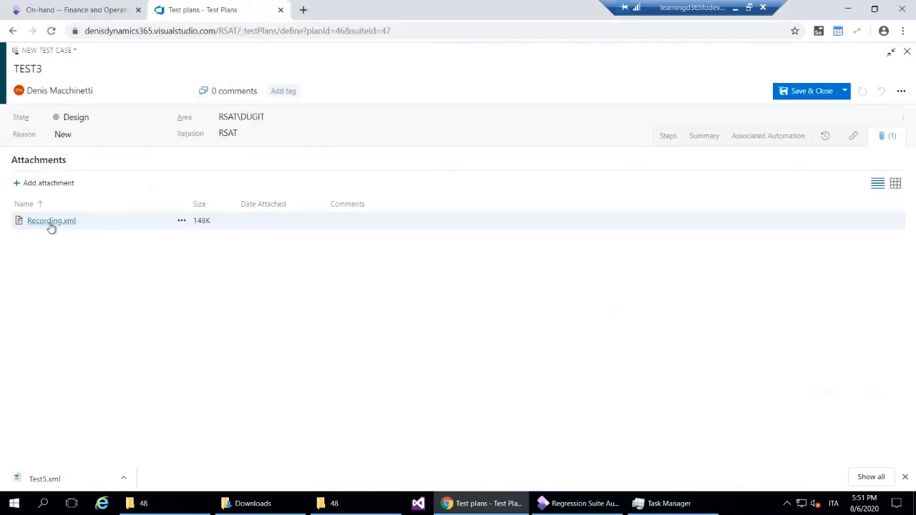
left_click(905, 477)
left_click(805, 93)
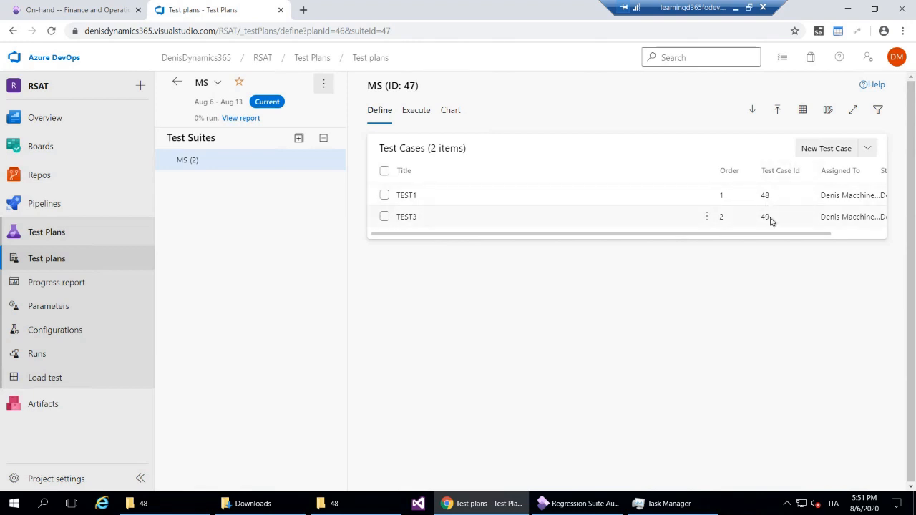
Step: Close the Task Manager window
left_click(661, 501)
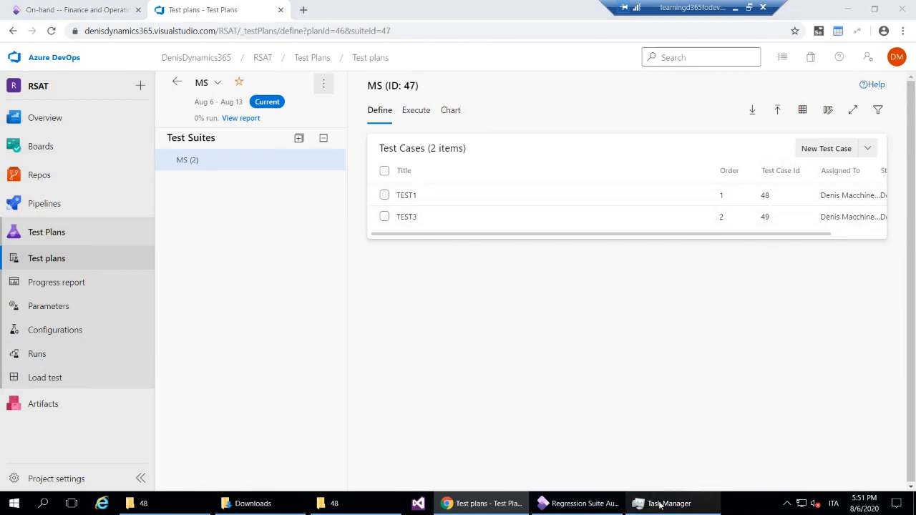
right_click(663, 503)
left_click(630, 483)
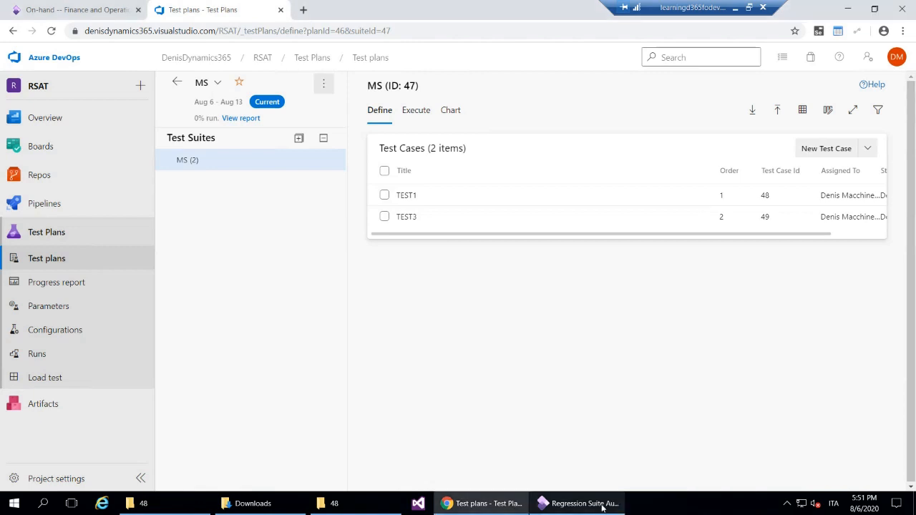
Step: Switch to the Regression Suite Automation Tool and reload the test cases of the MS test plan
left_click_drag(234, 120, 188, 76)
left_click(183, 111)
left_click(156, 93)
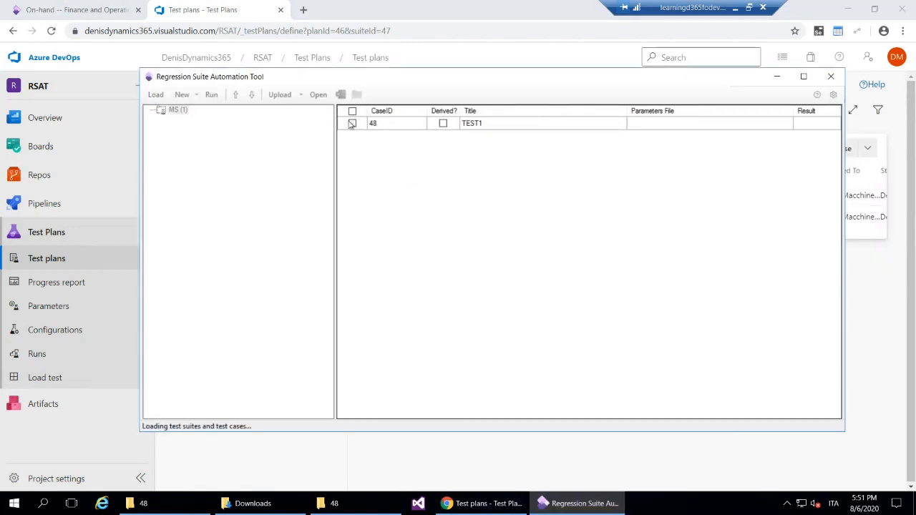
left_click(165, 110)
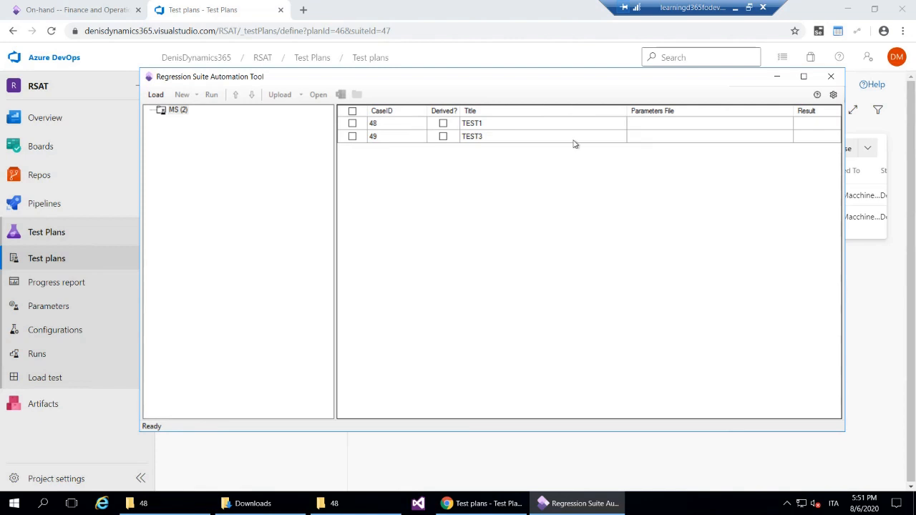
Step: Review the Azure DevOps connection, test environment and run settings in the general settings, and close the dialog
left_click(834, 97)
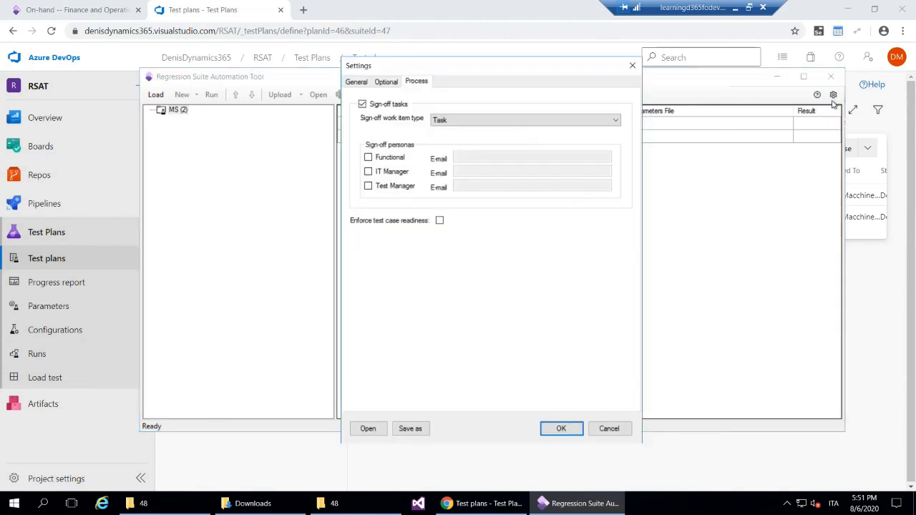
left_click(355, 82)
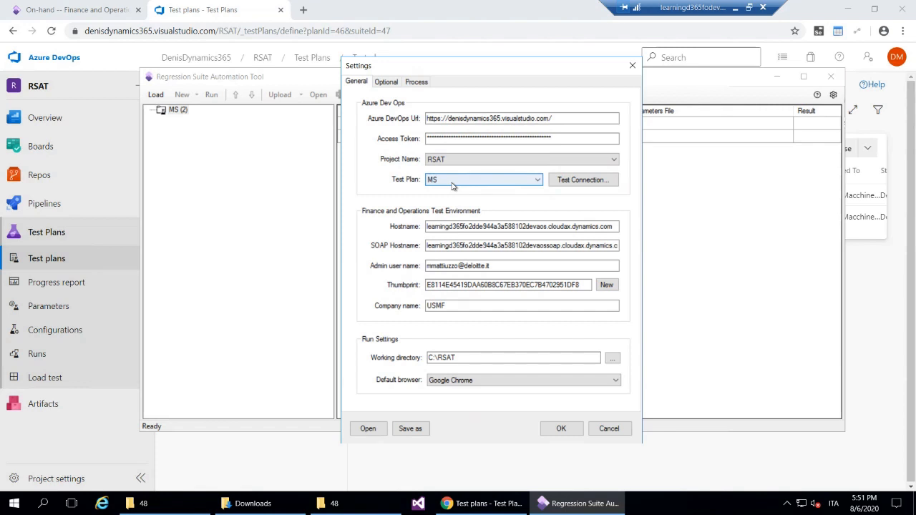
left_click(563, 428)
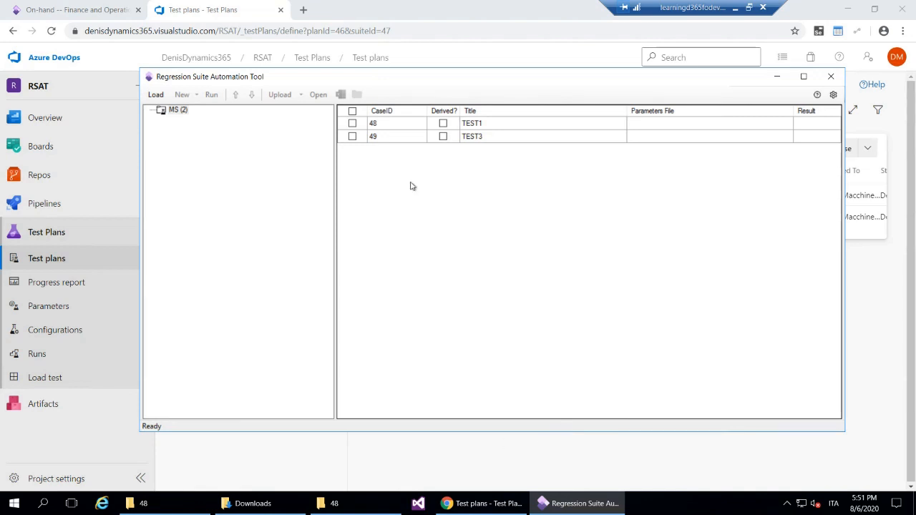
Step: Generate the test execution and parameter files for test case TEST3, and dismiss the Office activation wizard
left_click(353, 137)
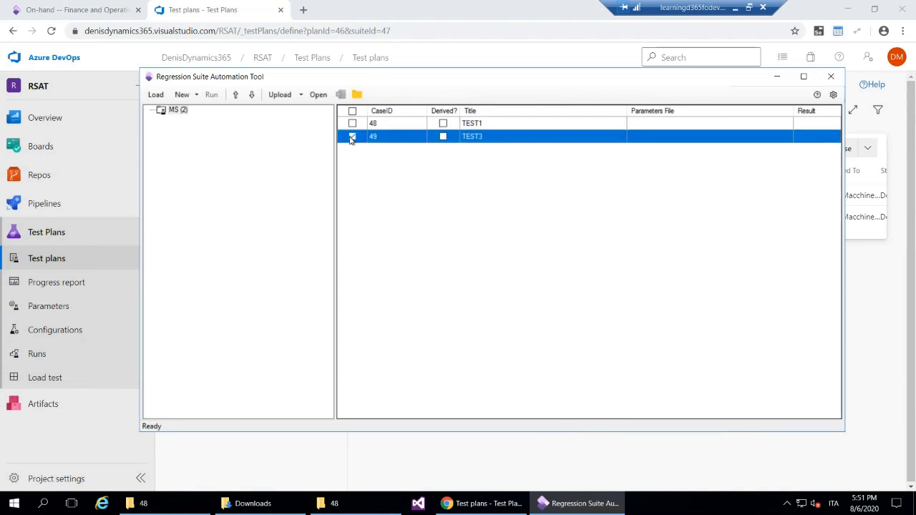
left_click_drag(328, 73, 319, 63)
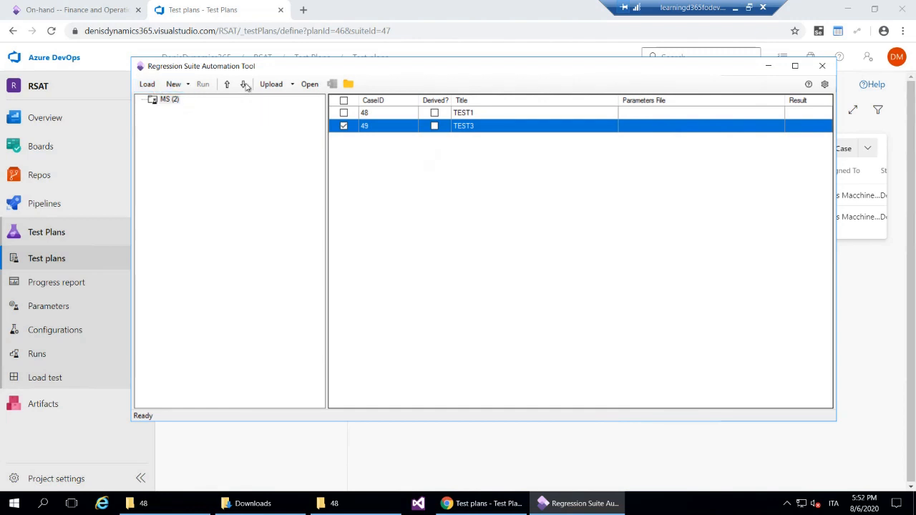
left_click(189, 84)
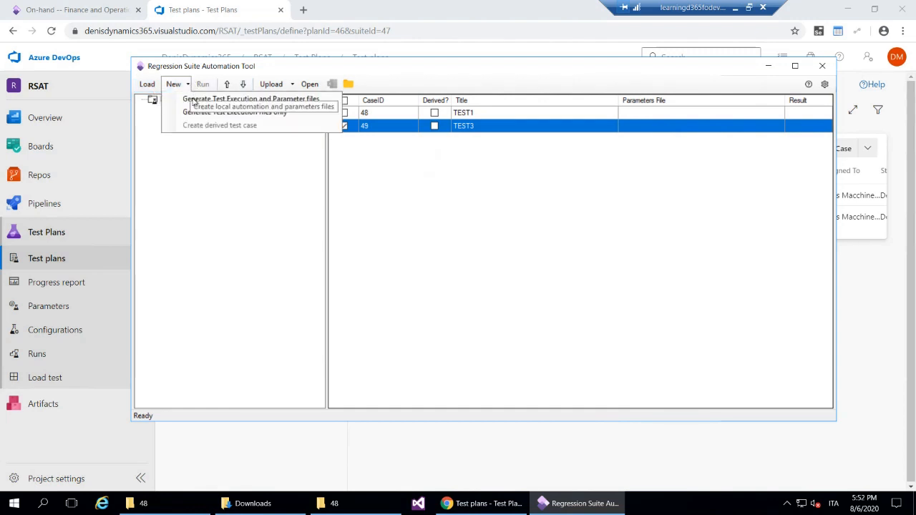
left_click(211, 95)
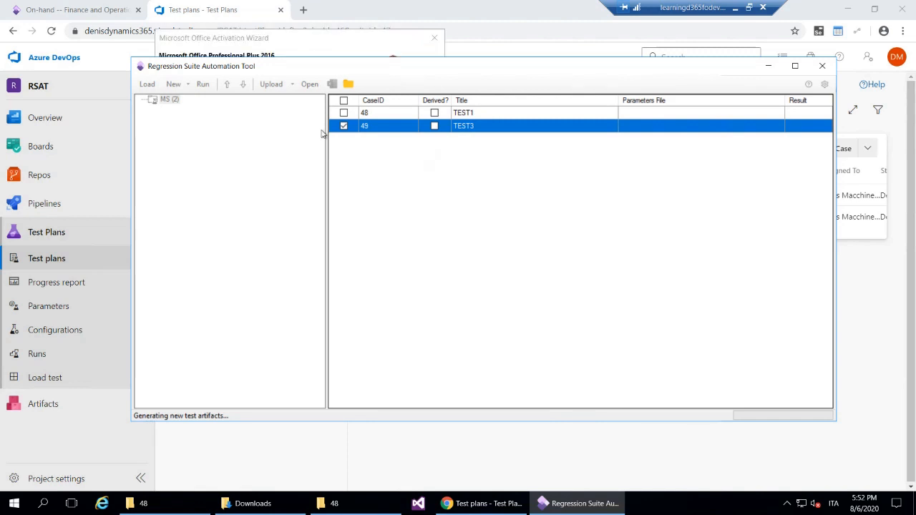
left_click(323, 45)
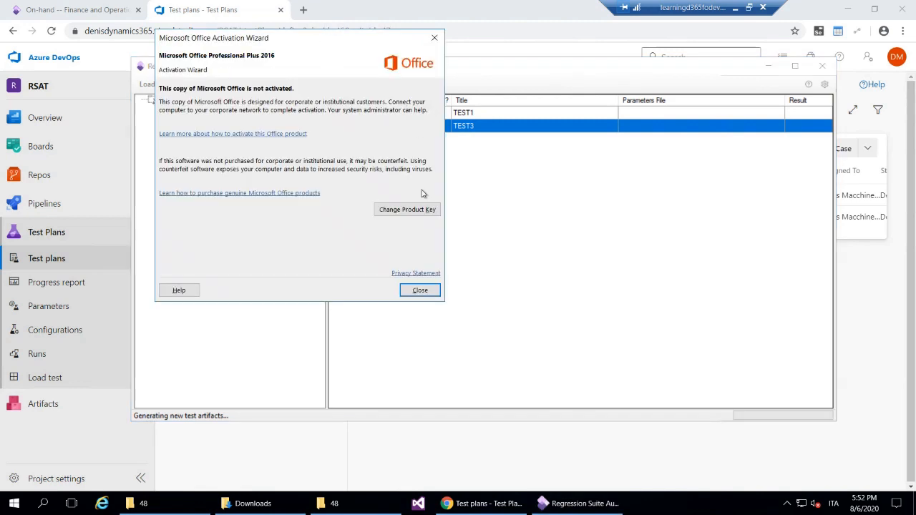
left_click(428, 292)
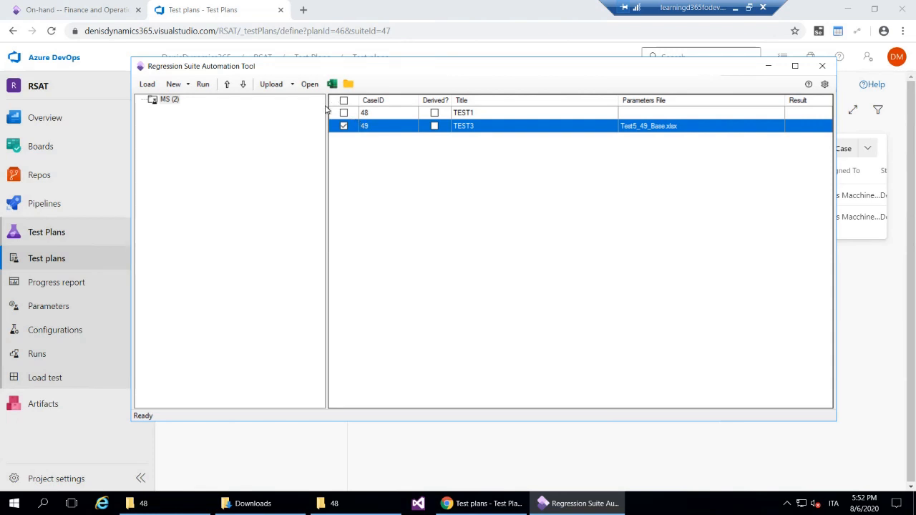
left_click(179, 84)
left_click(212, 103)
left_click(188, 85)
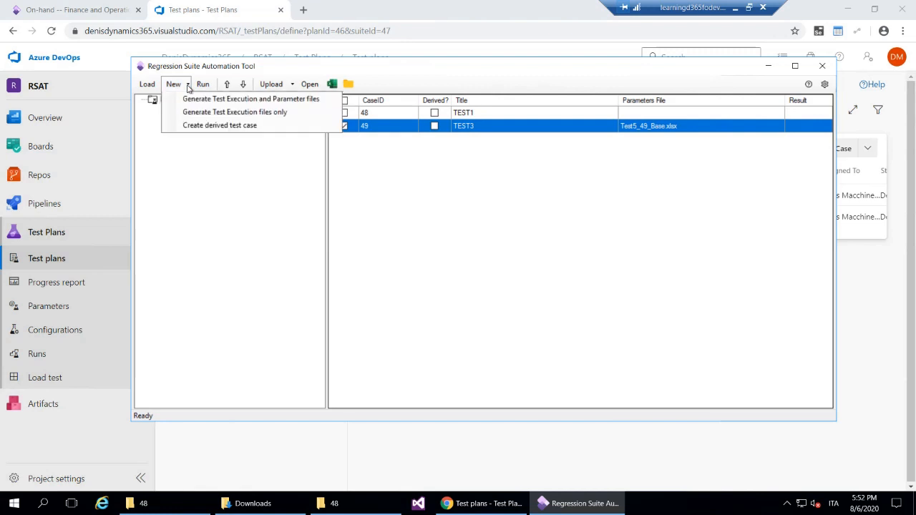
left_click(188, 85)
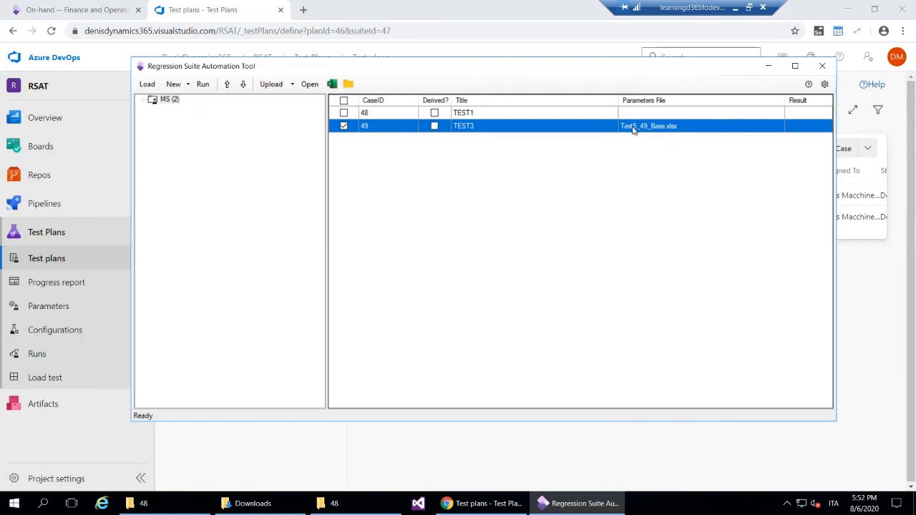
Step: Open TEST3's Excel parameters file, dismiss the activation wizard and widen columns A and B on the General sheet
left_click(333, 83)
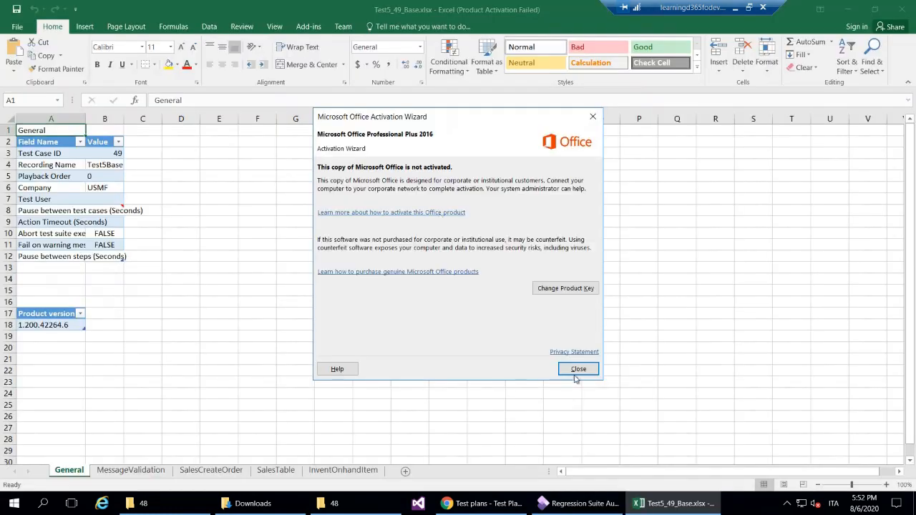
left_click(577, 376)
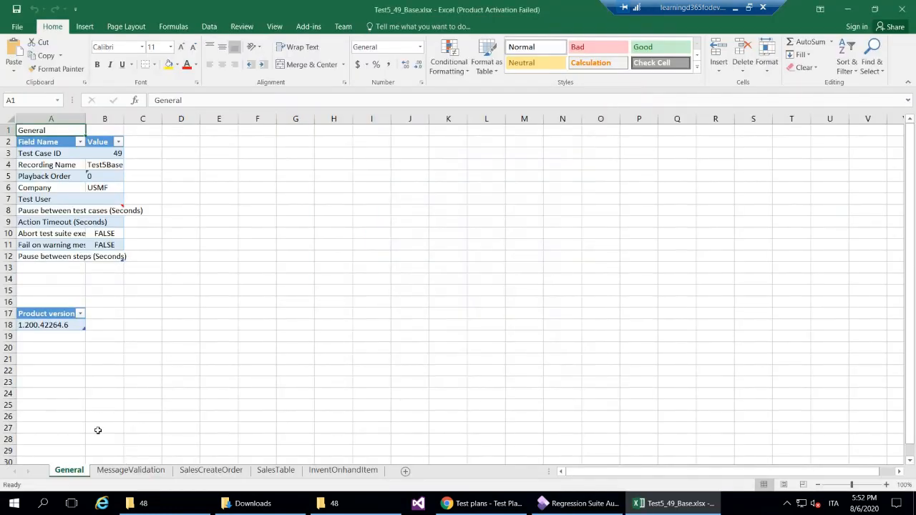
double_click(83, 116)
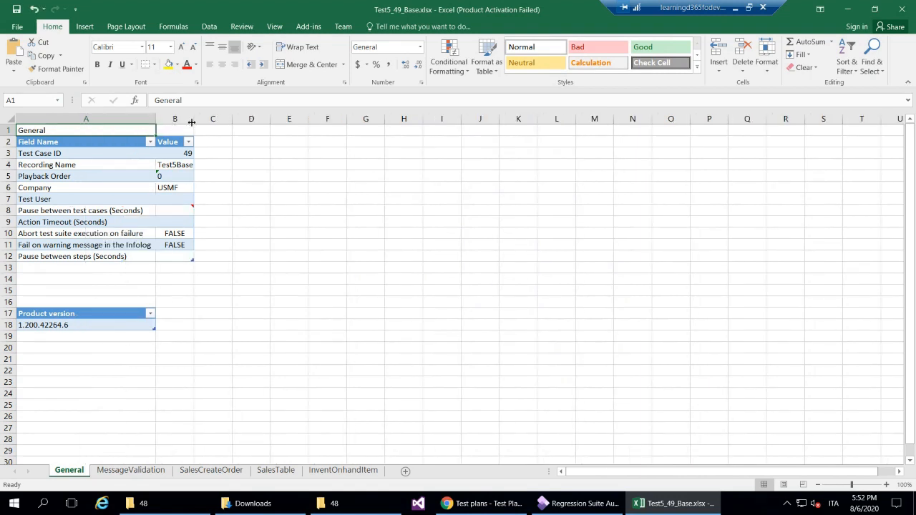
left_click_drag(229, 115, 253, 133)
Step: Go through the value cells on the General sheet, from Test Case ID down to Pause between steps
left_click(215, 154)
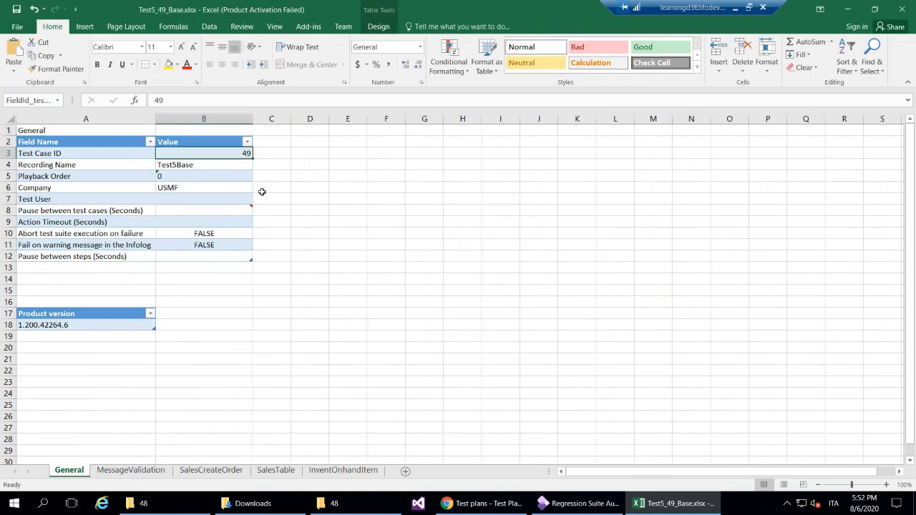
key("Down")
key("Down")
key("Down")
key("Down")
key("Down")
key("Up")
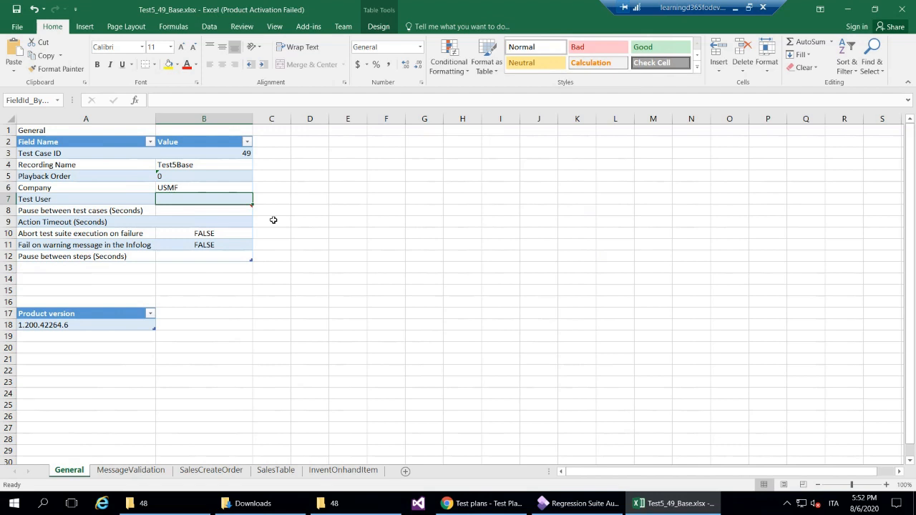
key("Down")
key("Down")
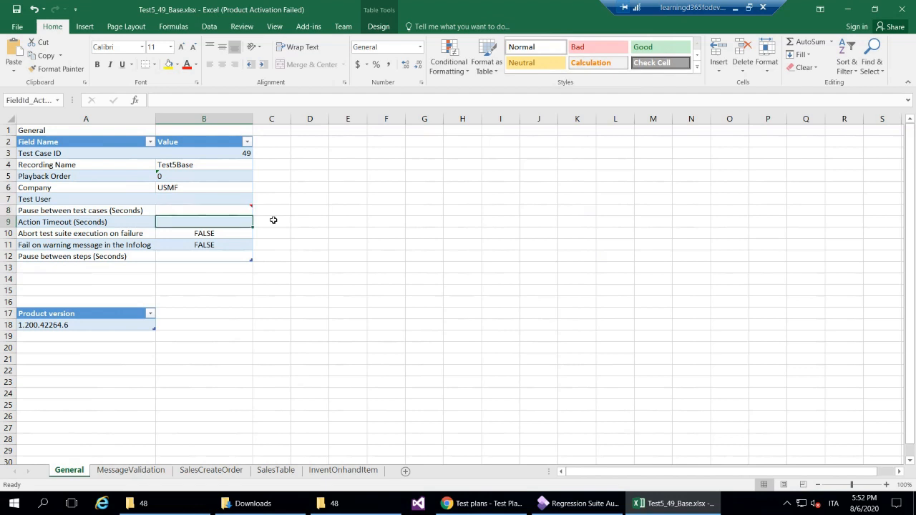
key("Down")
key("Down")
key("Down")
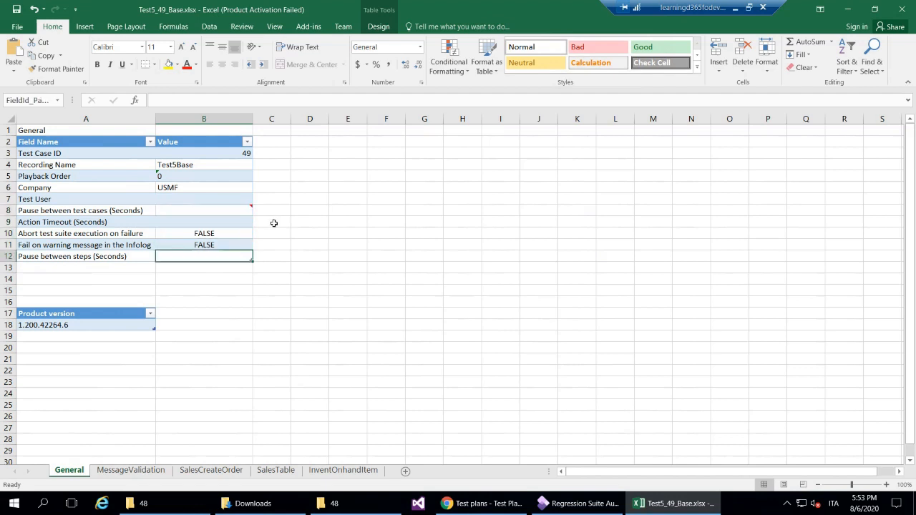
Step: Open the MessageValidation sheet, widen column A and select the empty cell below the Messages header
left_click(151, 471)
left_click_drag(63, 118, 153, 119)
left_click(96, 155)
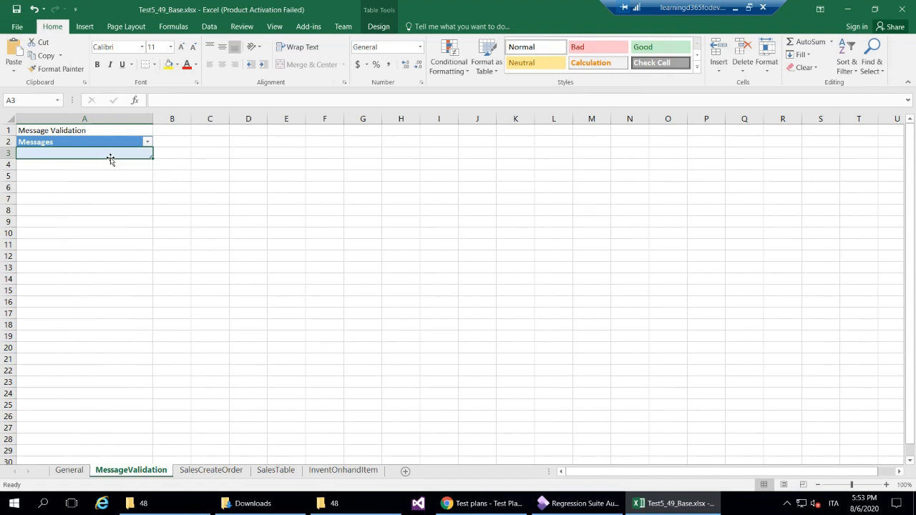
Step: Examine the recorded values on the SalesCreateOrder, SalesTable and InventOnhandItem sheets, and close the workbook without saving
left_click(185, 472)
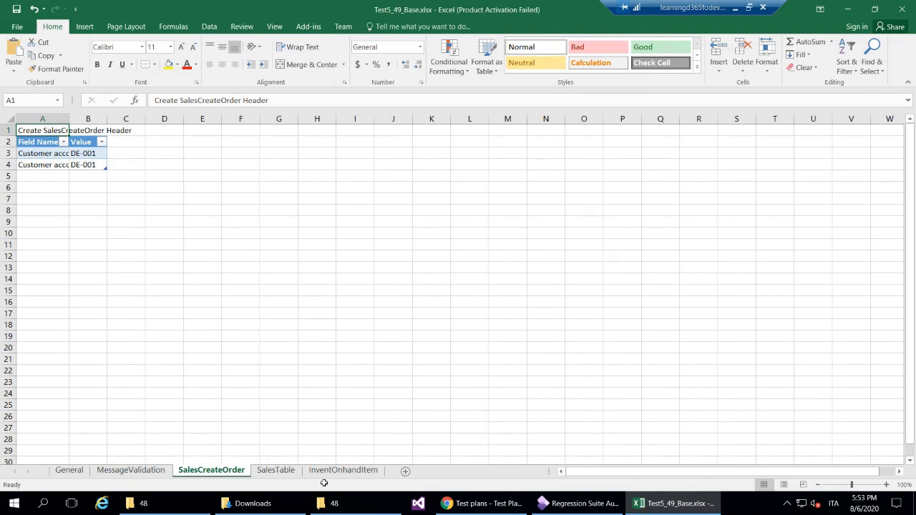
left_click(292, 477)
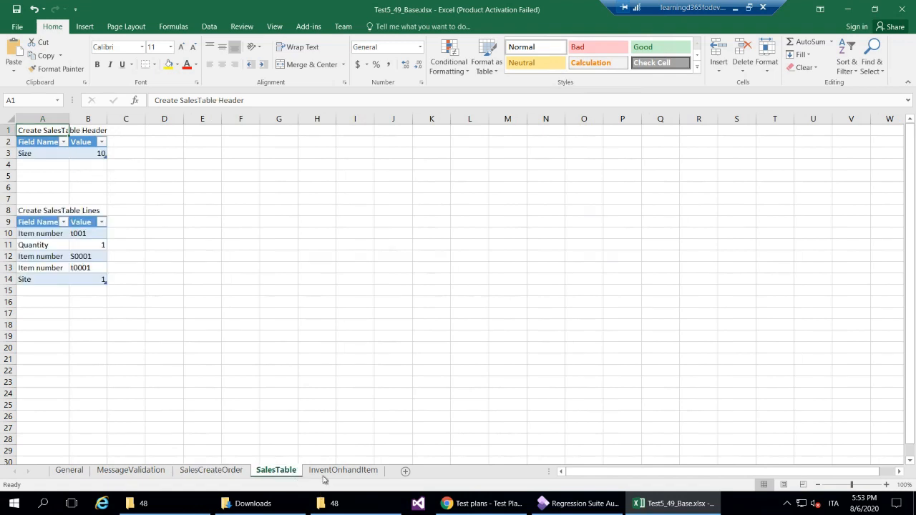
left_click(332, 478)
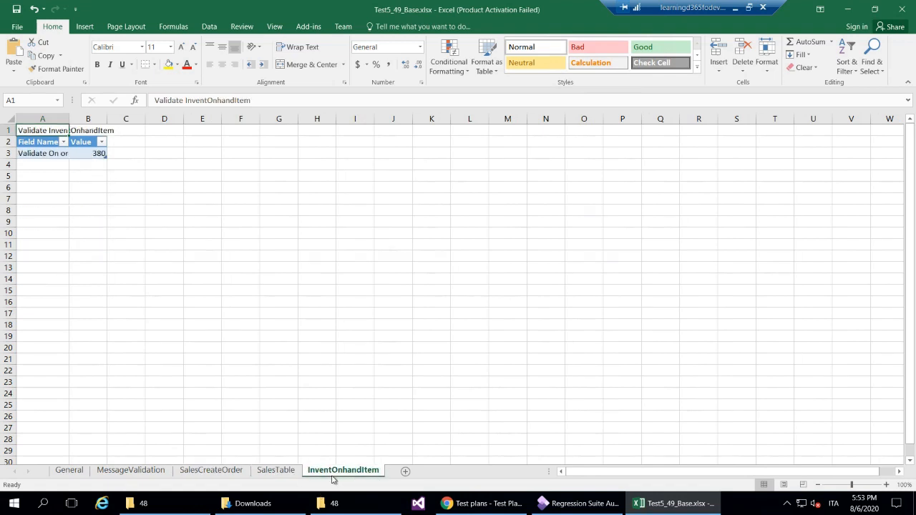
left_click(276, 478)
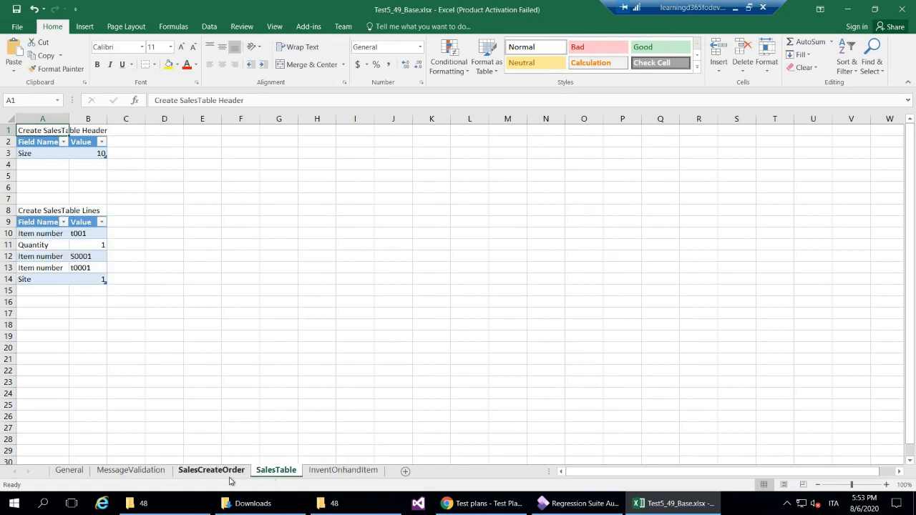
left_click(231, 478)
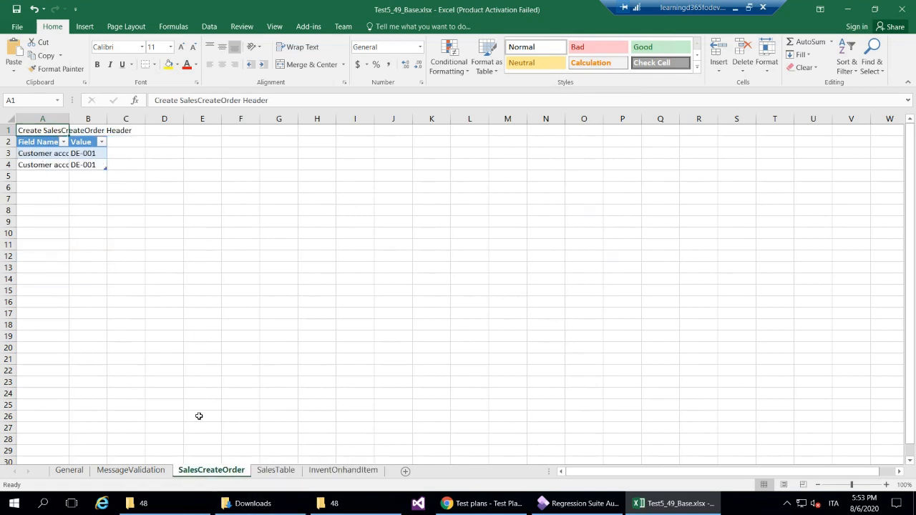
left_click(275, 474)
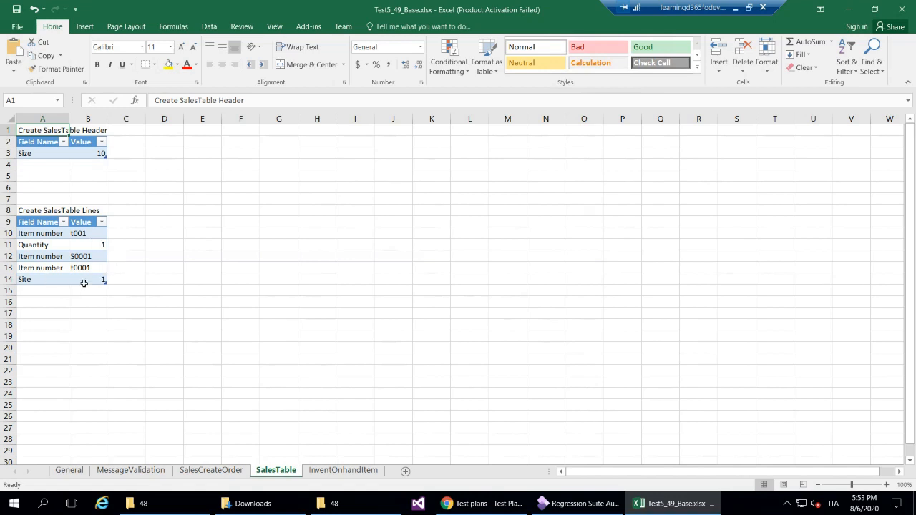
left_click(372, 472)
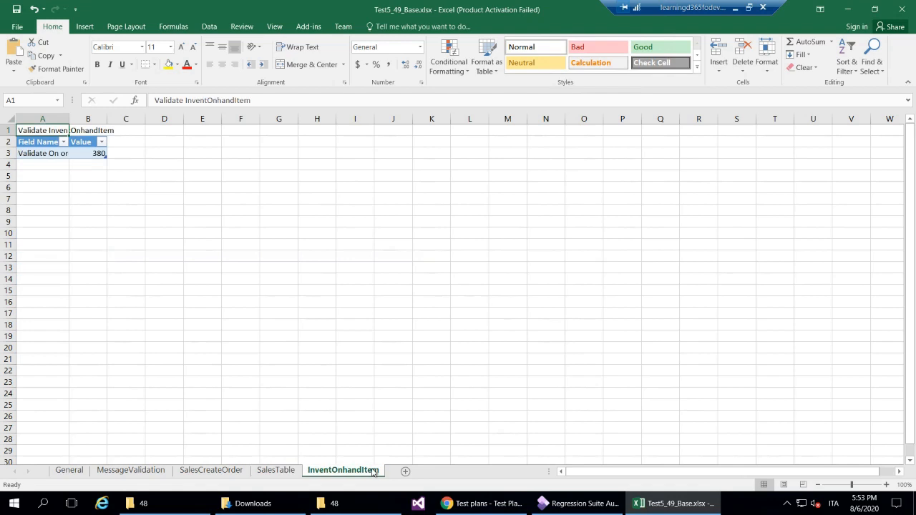
left_click(51, 154)
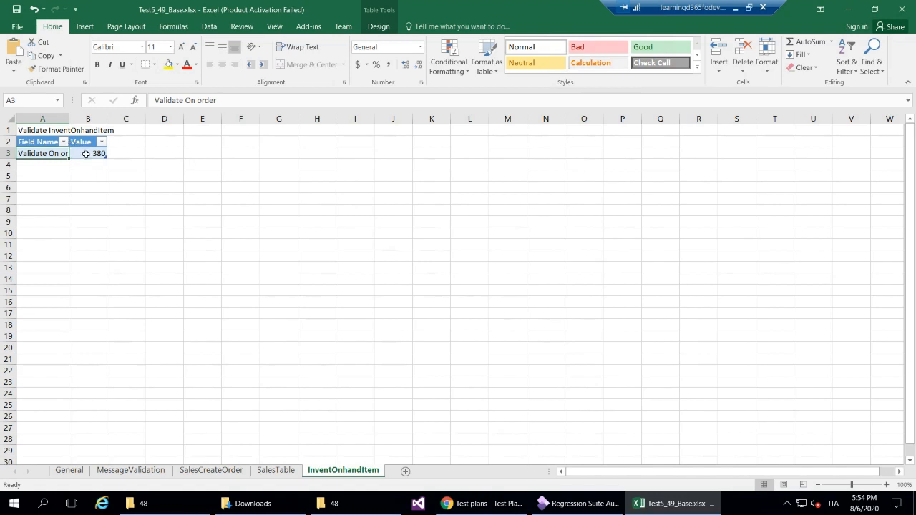
left_click(901, 9)
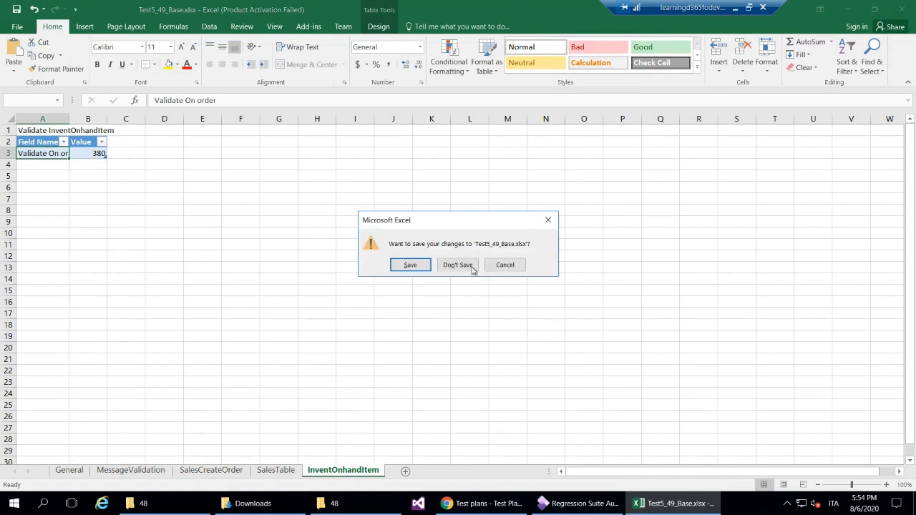
left_click(466, 267)
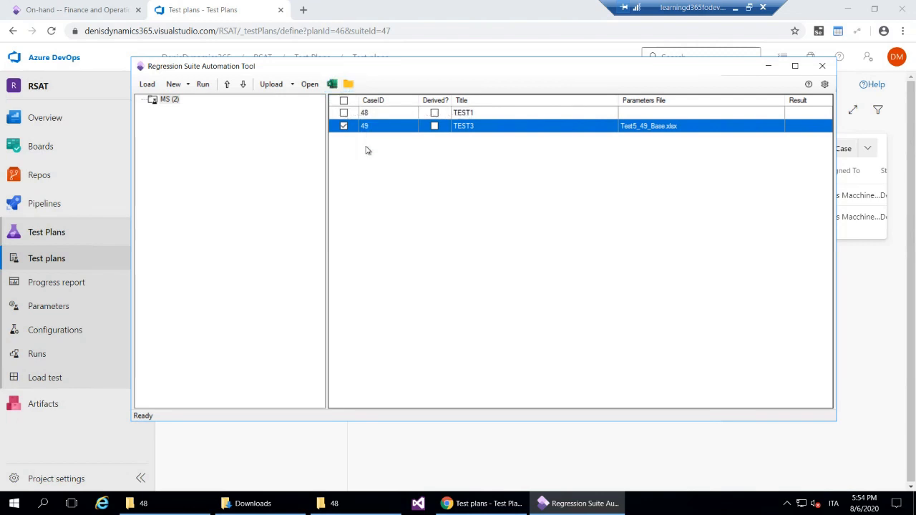
Step: Inspect the attachments and generatorLogs folders of test case 49 in File Explorer, and return to the Regression Suite Automation Tool
left_click(274, 119)
double_click(275, 119)
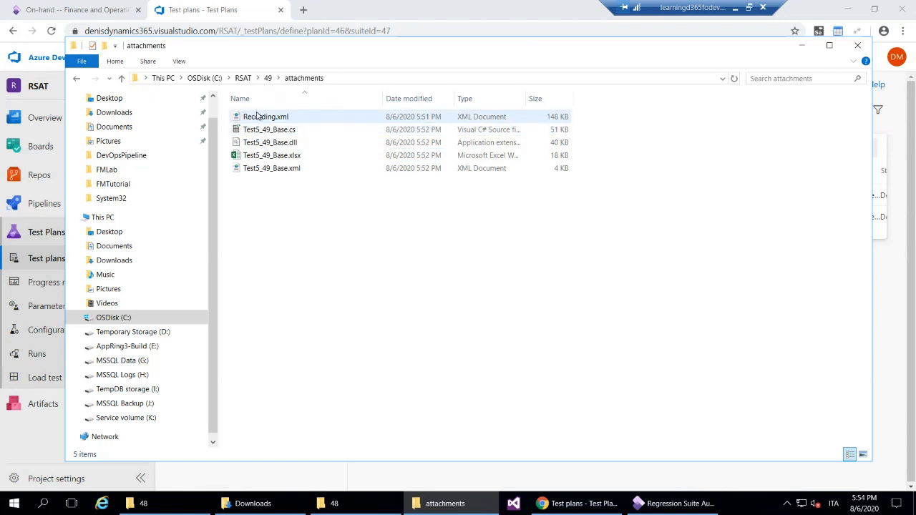
left_click(267, 78)
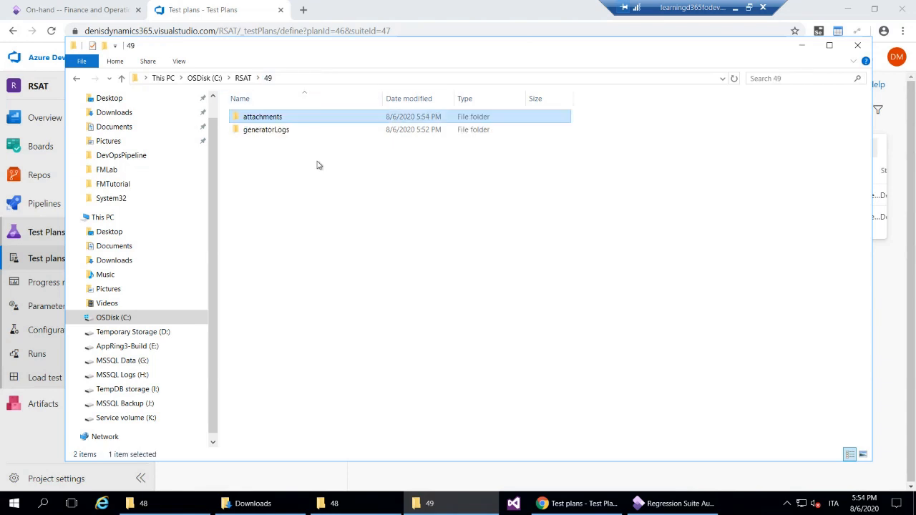
double_click(265, 129)
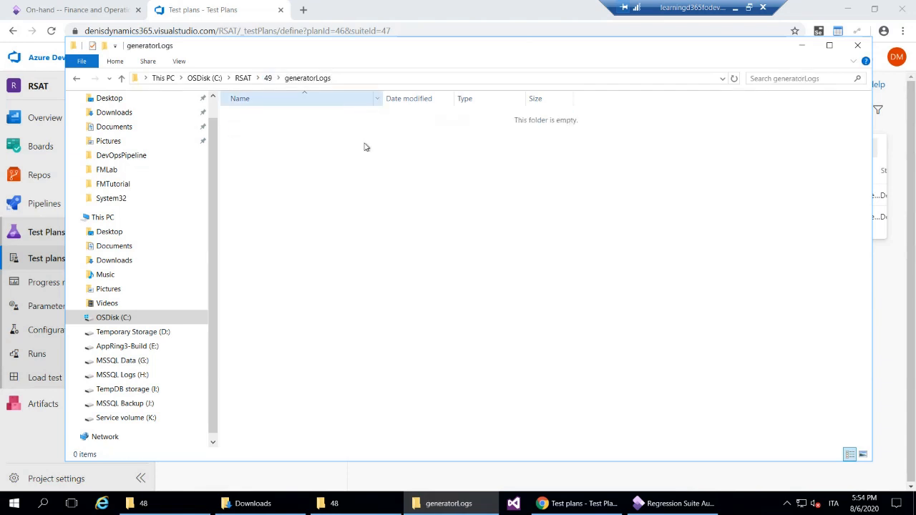
left_click(593, 507)
left_click(652, 503)
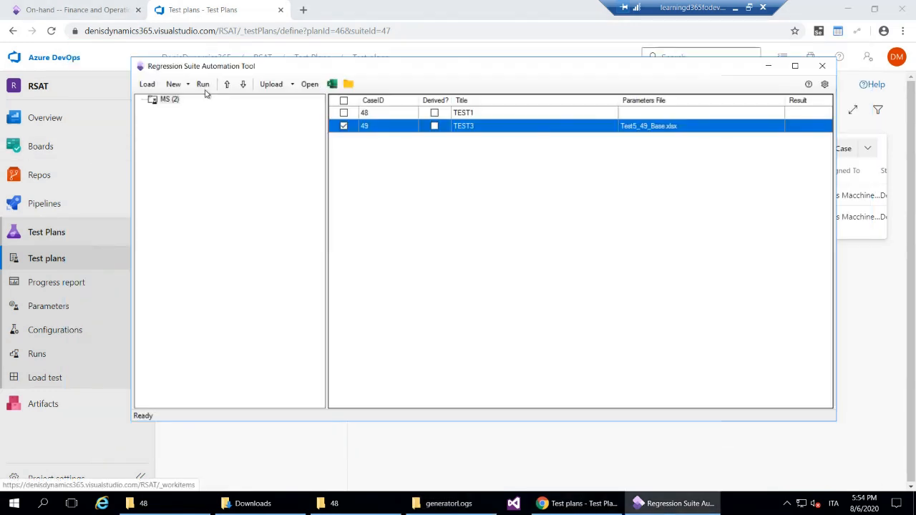
Step: Run test case 49, TEST3, and let the automated sales order playback complete
left_click(204, 84)
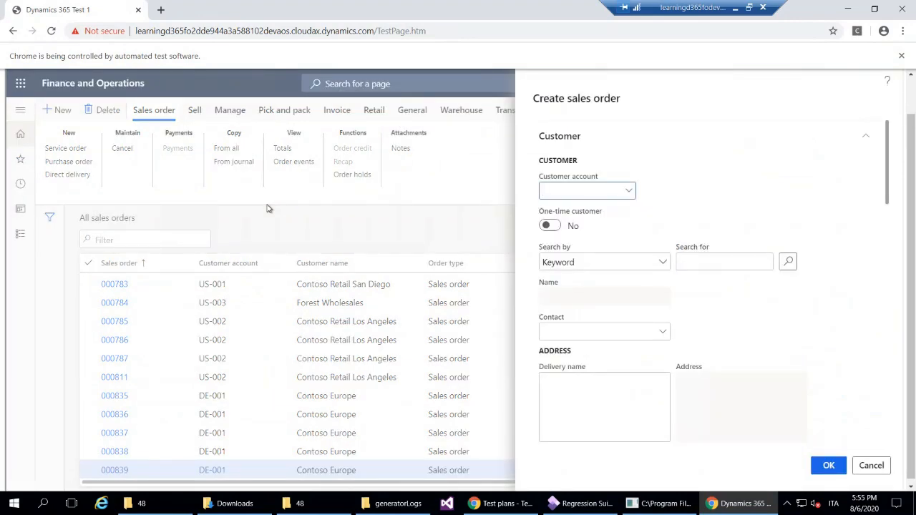
type("DE-001")
key("Tab")
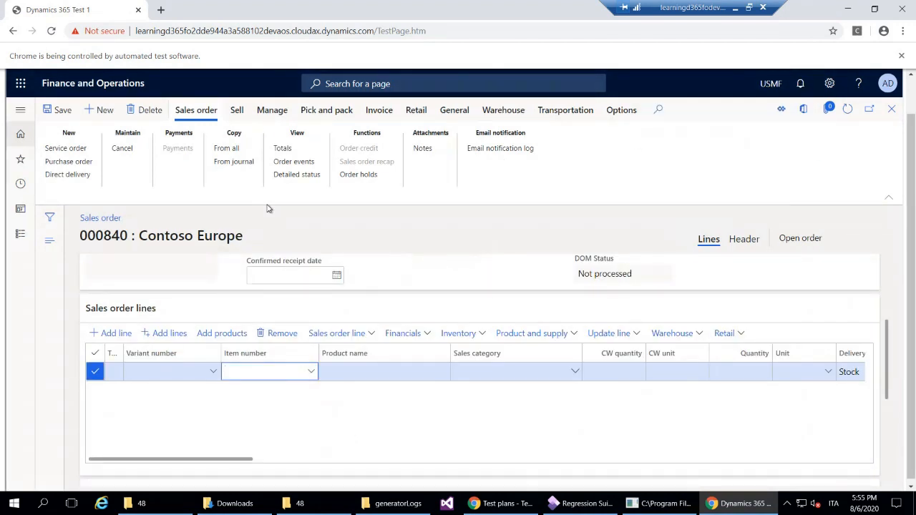
type("t001")
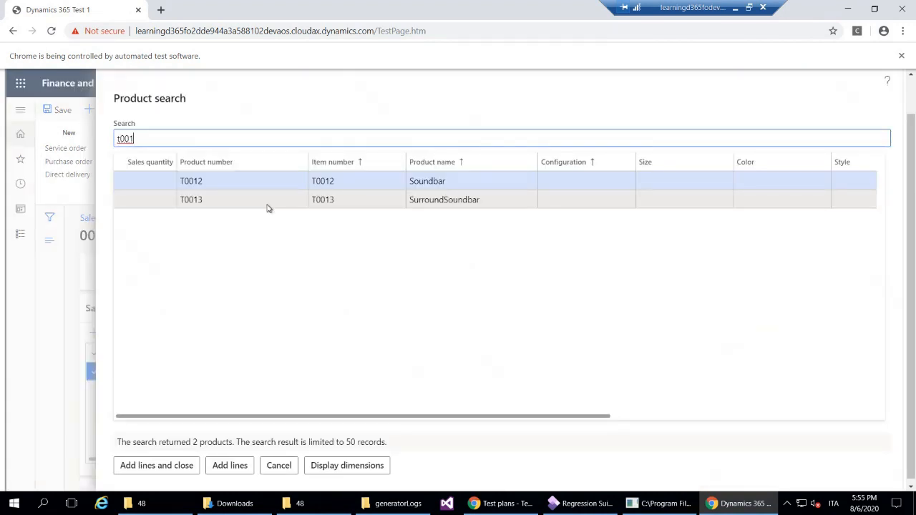
key("Escape")
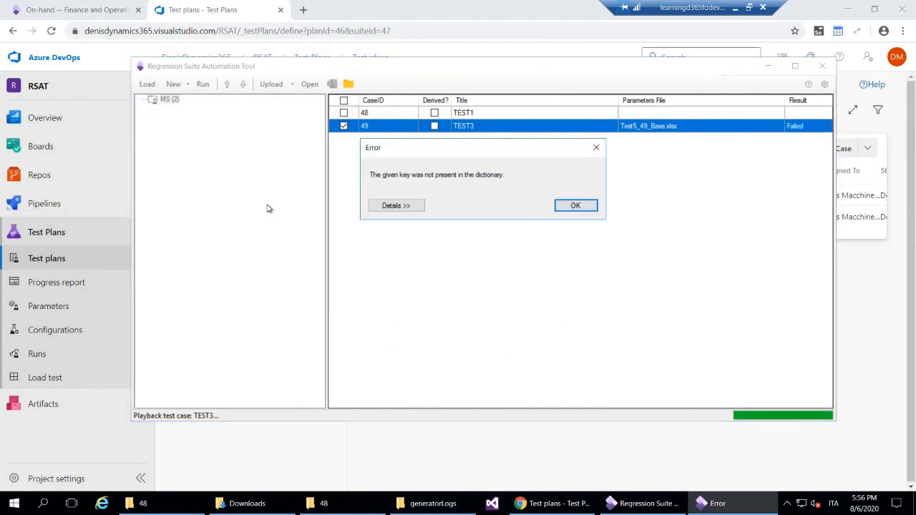
Step: Expand the playback error's details to read the exception text and stack trace, and dismiss the error
left_click(409, 206)
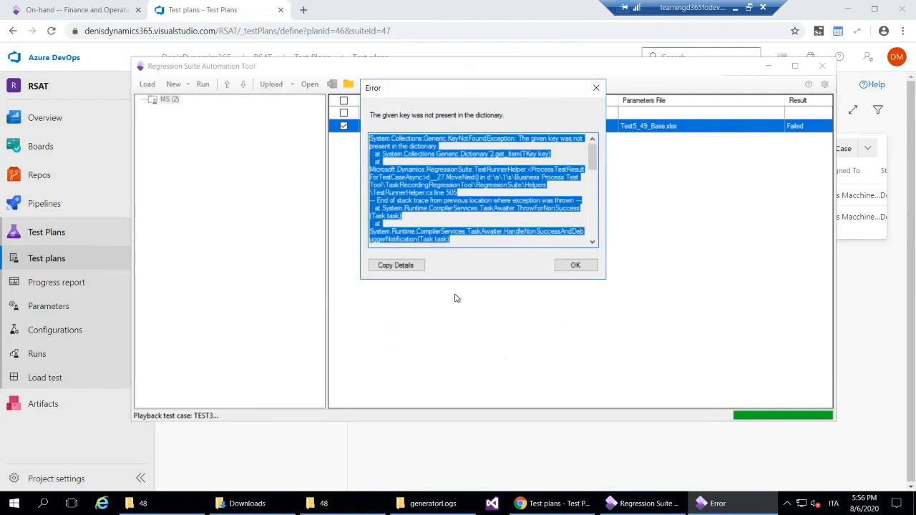
left_click(465, 161)
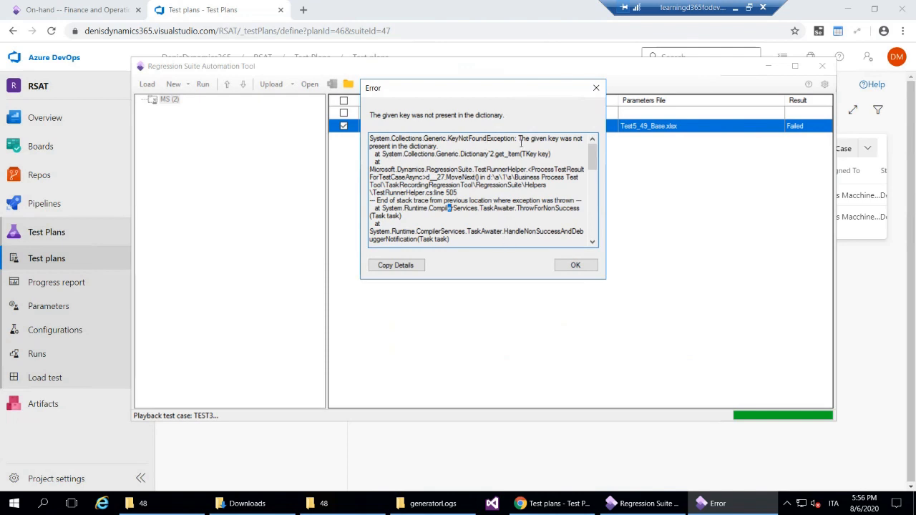
left_click_drag(444, 148, 369, 146)
left_click(573, 265)
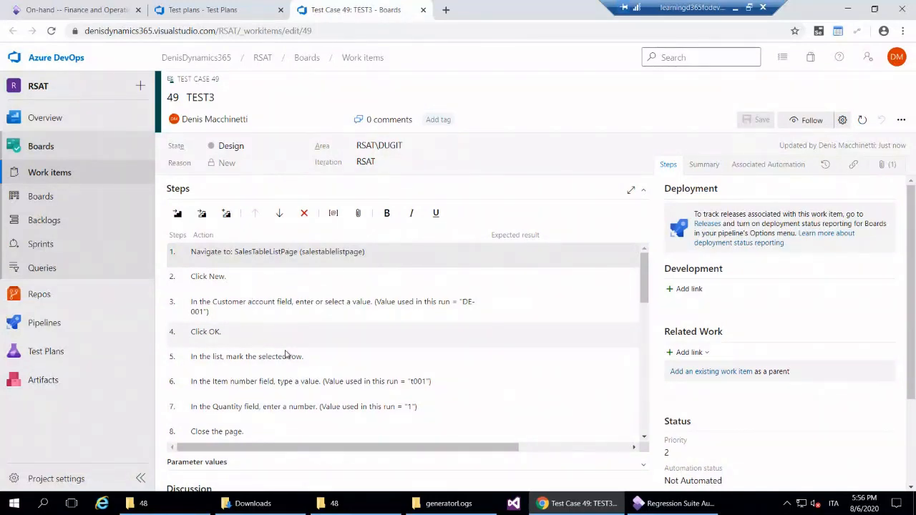
Step: Review the steps and attachments of test case 49 in Azure DevOps, and reopen TEST3 from the test plan
left_click_drag(649, 278, 667, 301)
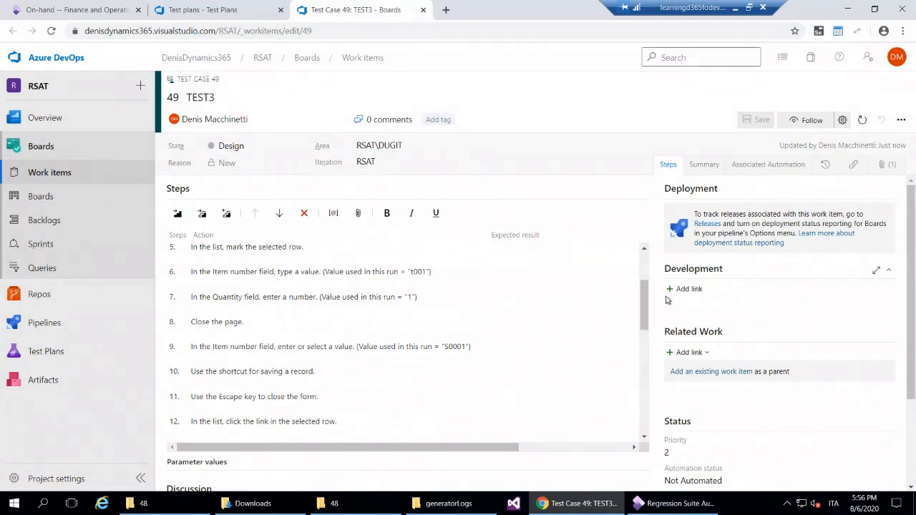
left_click(892, 166)
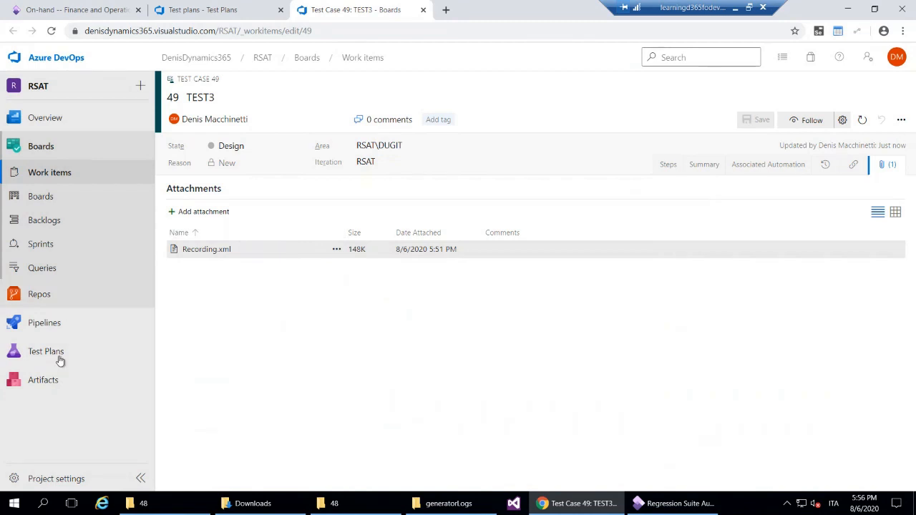
mouse_move(65, 352)
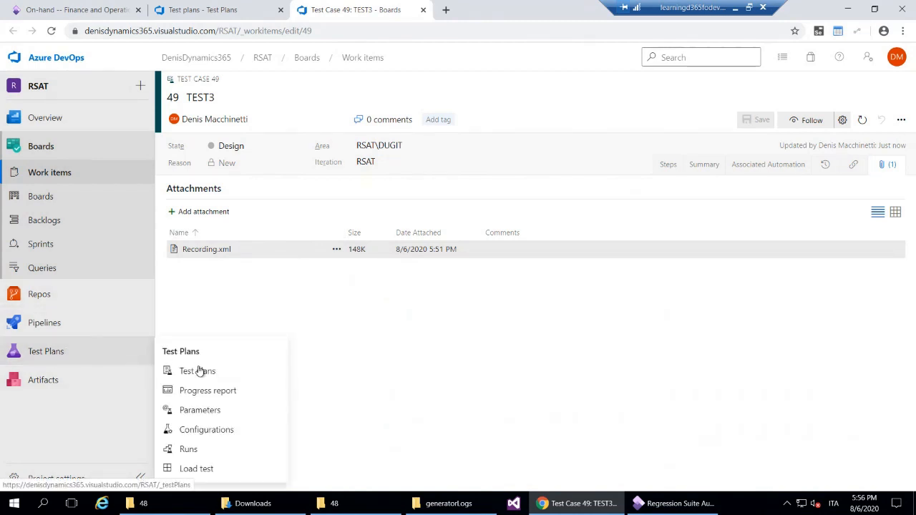
left_click(202, 371)
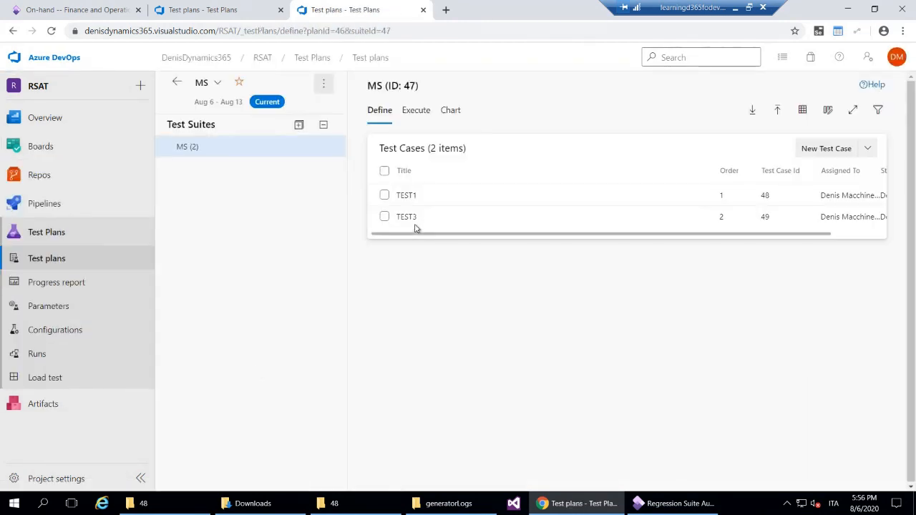
left_click(417, 222)
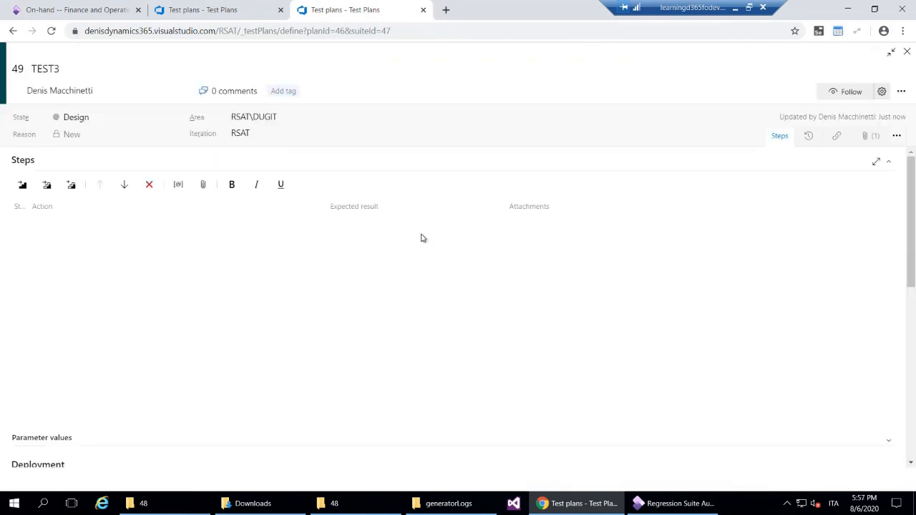
Step: Return to the MS suite in the other browser tab and check the execution outcomes of its test points
left_click(218, 10)
left_click(413, 112)
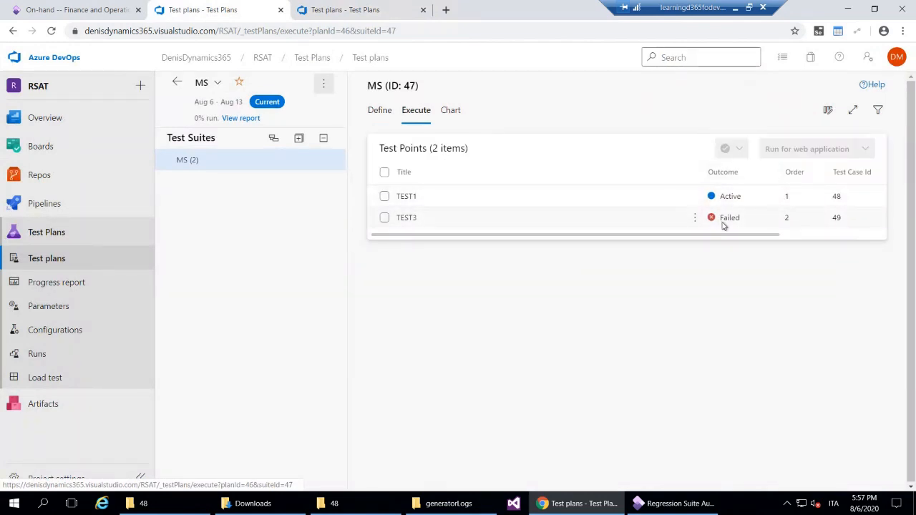
left_click_drag(721, 236, 640, 243)
Step: Create a pie test case chart for the MS suite, grouped by Area ID
left_click(443, 118)
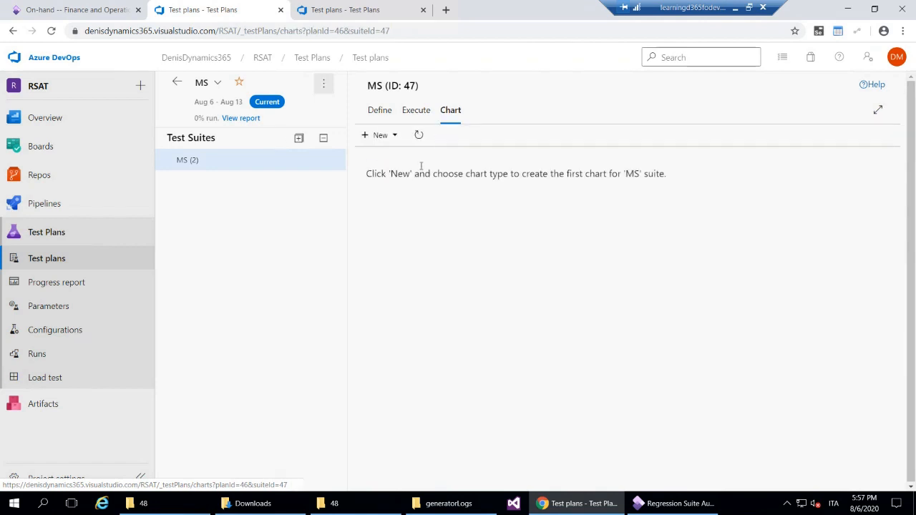
left_click(393, 135)
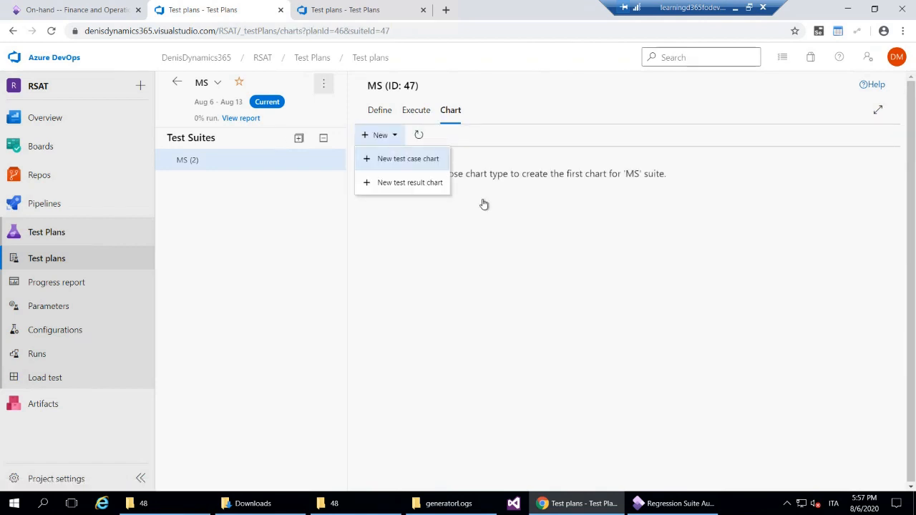
key("Return")
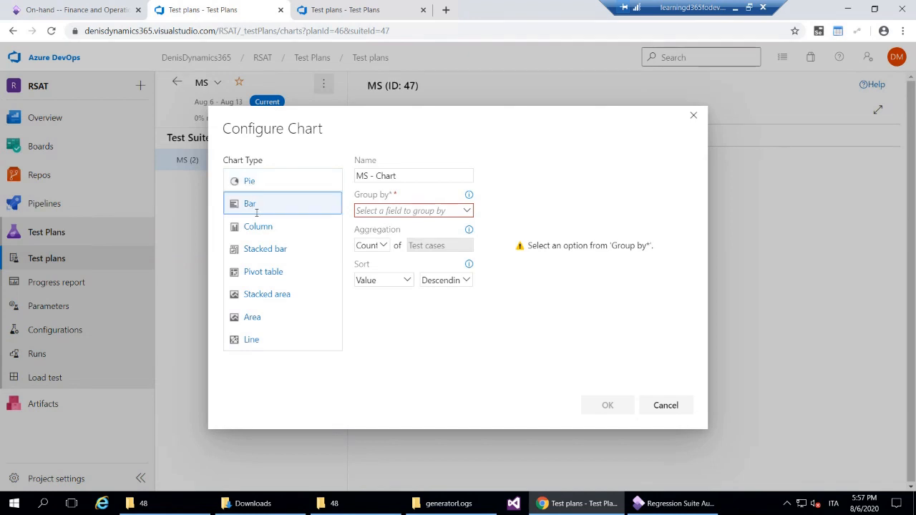
left_click(256, 188)
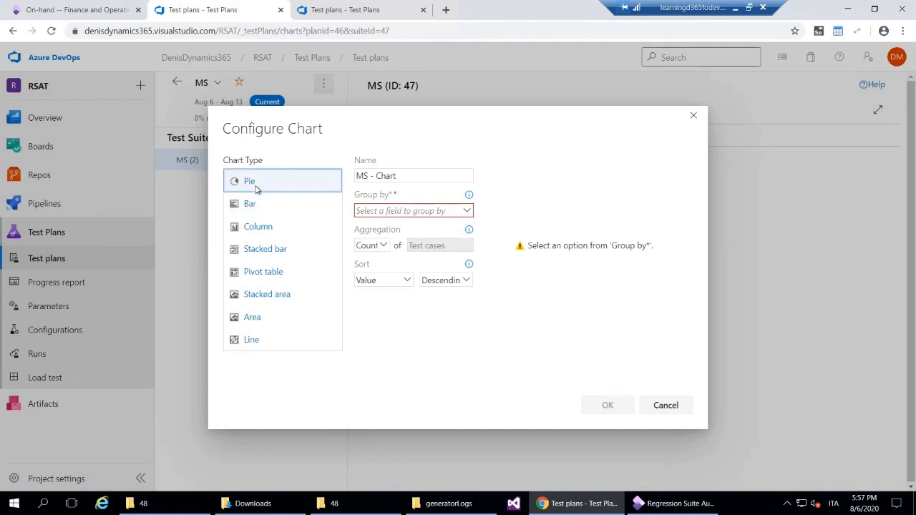
left_click(464, 211)
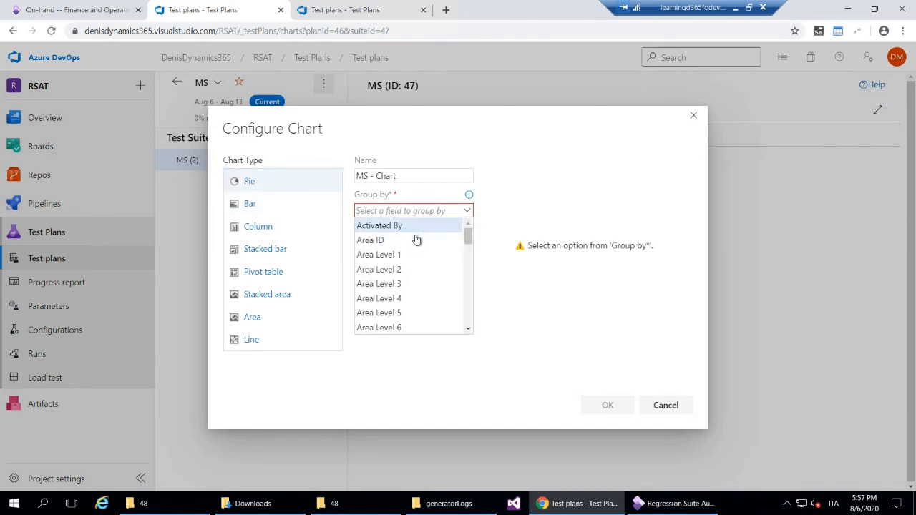
left_click(387, 241)
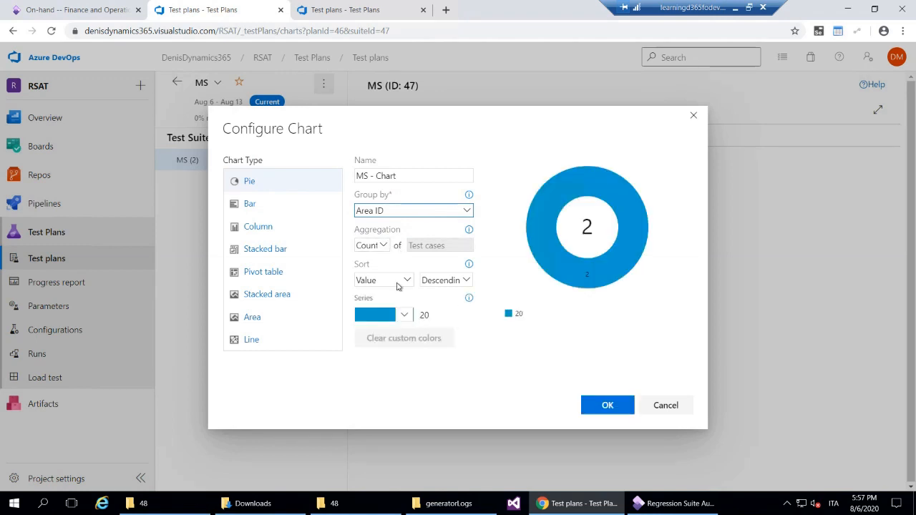
left_click(608, 415)
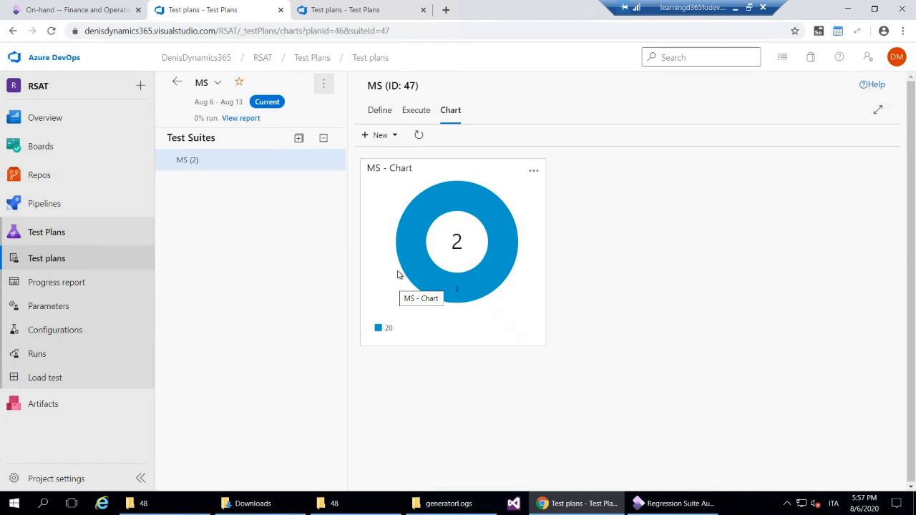
Step: Edit the MS suite's pie chart and try to group it by Area Path
left_click(534, 171)
left_click(550, 187)
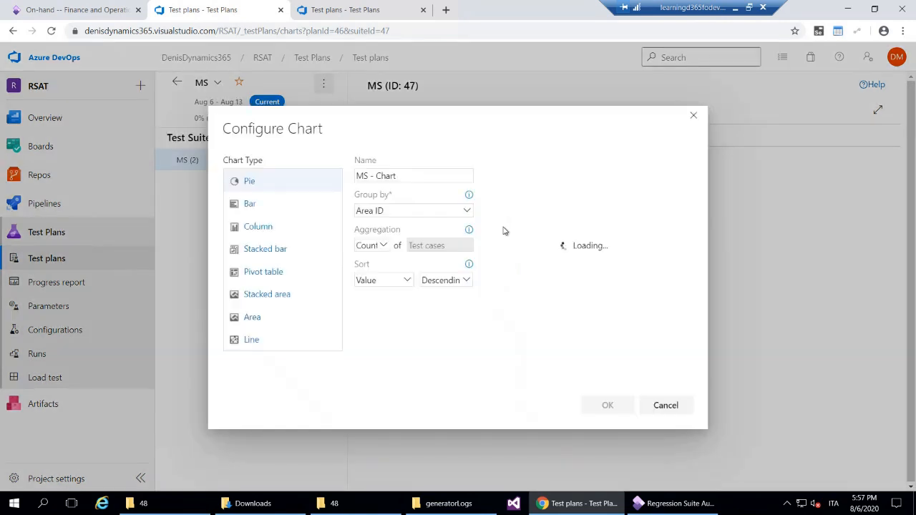
left_click(391, 248)
left_click(395, 217)
scroll(417, 280, "down", 2)
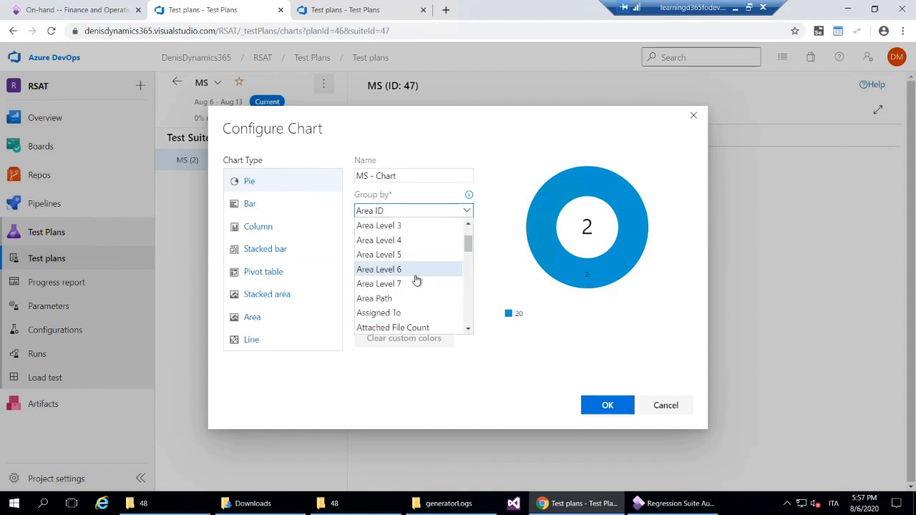
scroll(417, 282, "down", 1)
scroll(417, 282, "down", 5)
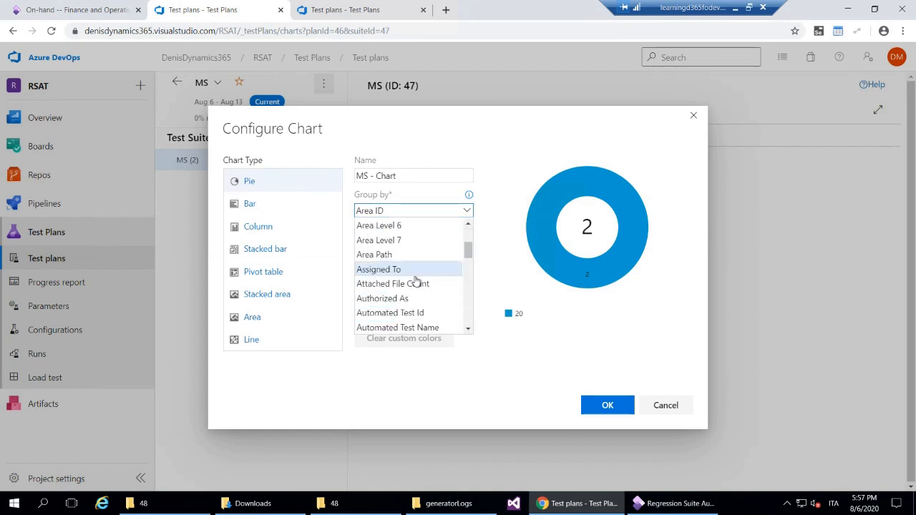
scroll(413, 297, "down", 3)
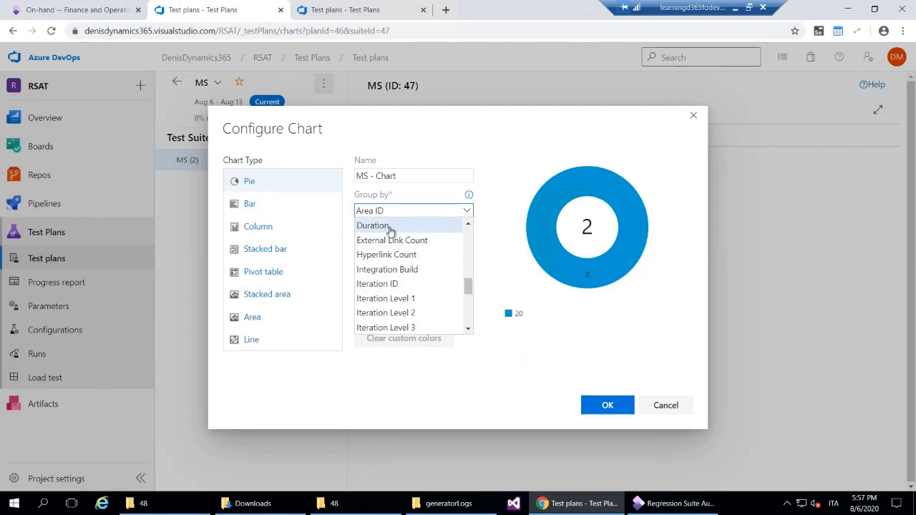
scroll(405, 257, "up", 9)
scroll(405, 259, "up", 1)
scroll(388, 292, "down", 4)
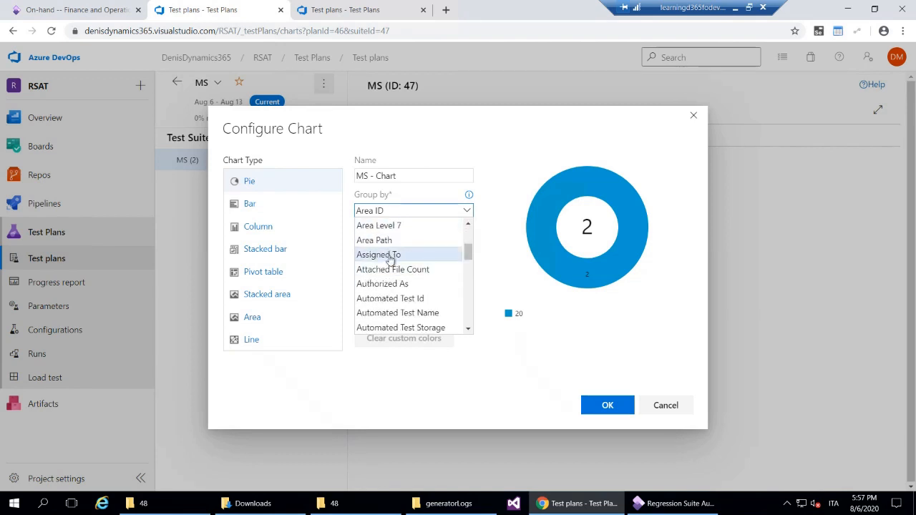
left_click(387, 243)
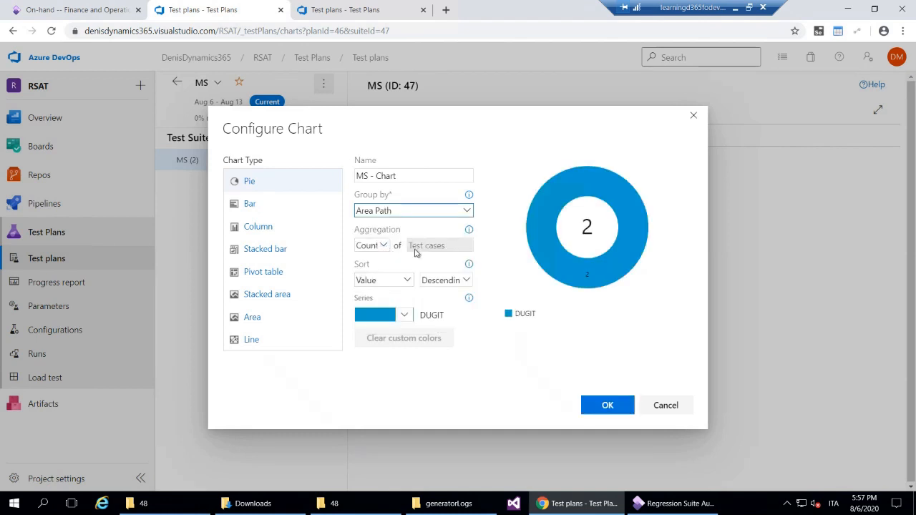
Step: Try to change the chart's aggregation to Sum of Area ID, and close the chart configuration
left_click(374, 245)
left_click(386, 276)
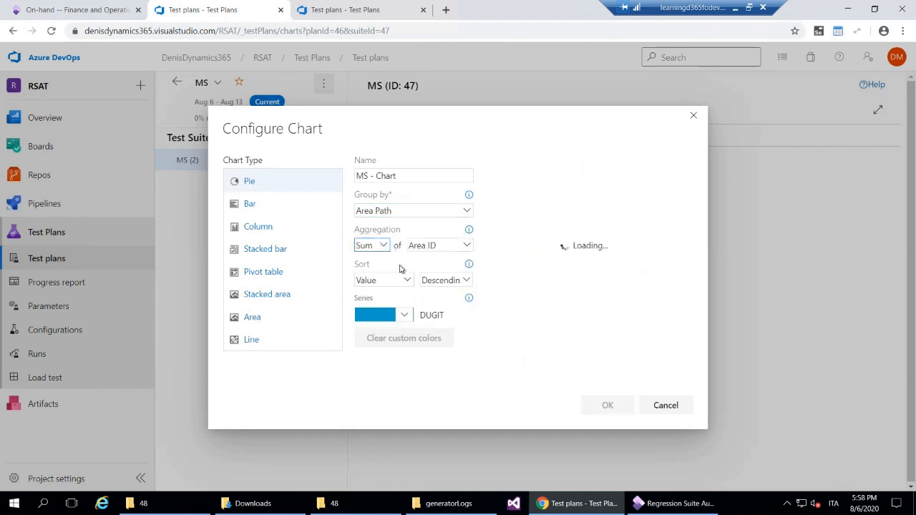
left_click(465, 249)
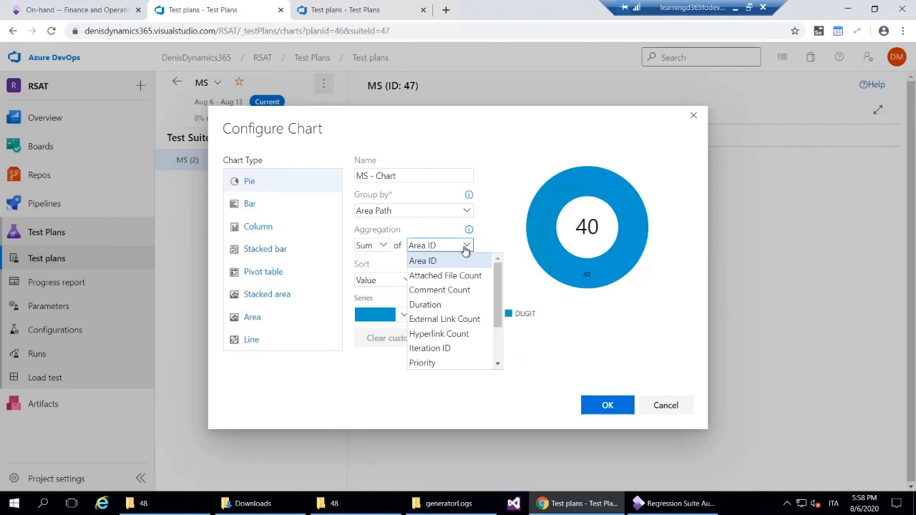
scroll(496, 349, "down", 1)
scroll(497, 349, "down", 1)
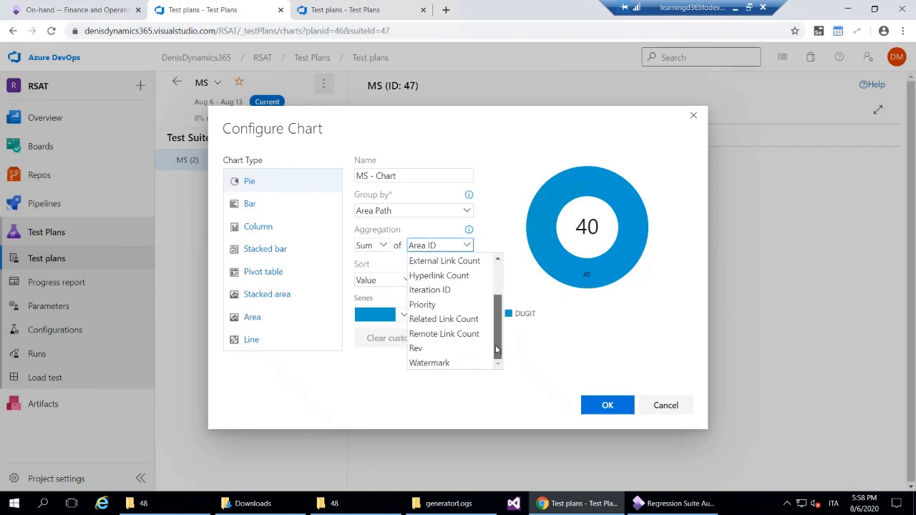
left_click(623, 403)
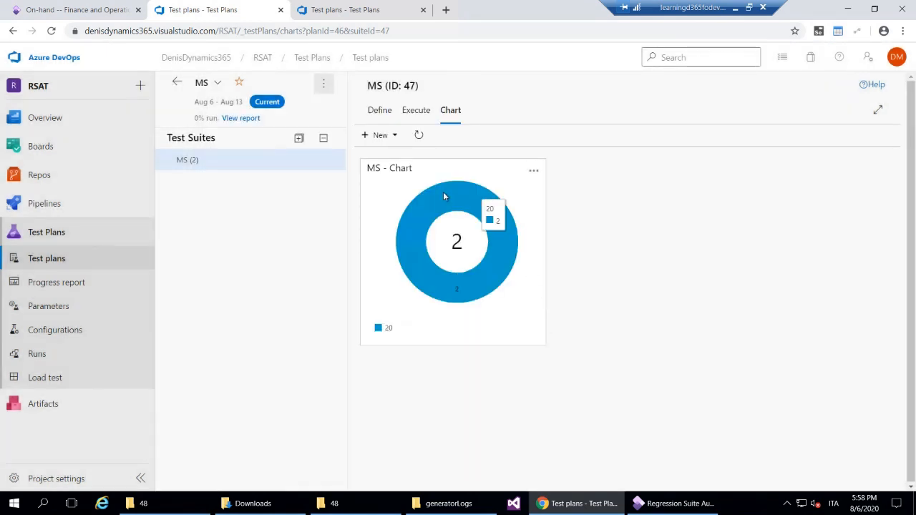
Step: Review the MS suite's test point outcomes once more and return to its chart
left_click(380, 114)
left_click(415, 112)
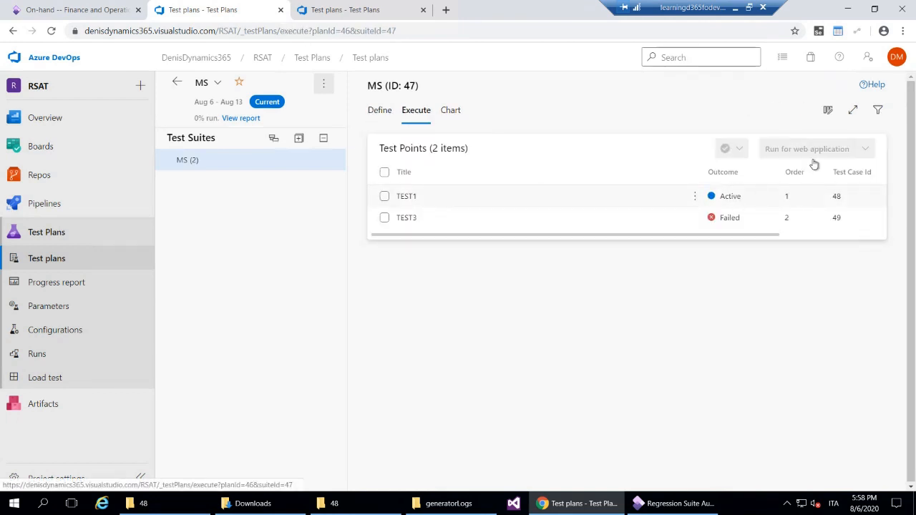
left_click(452, 110)
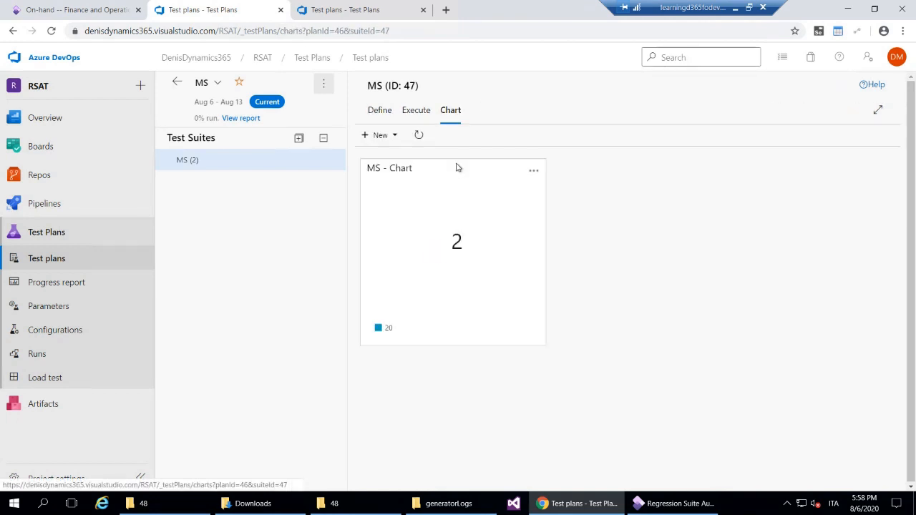
Step: Open the MS suite's chart configuration, examine the grouping, sort and aggregation options, and accept the existing settings
left_click(533, 170)
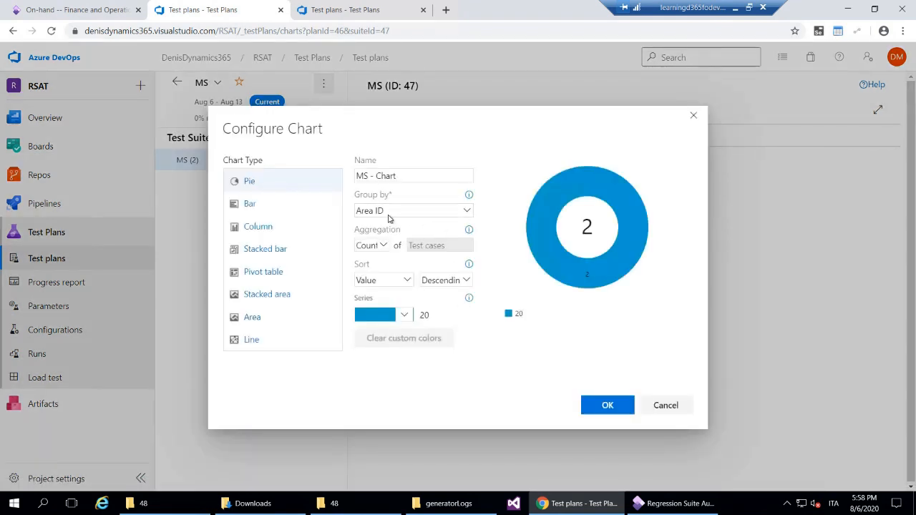
left_click(419, 216)
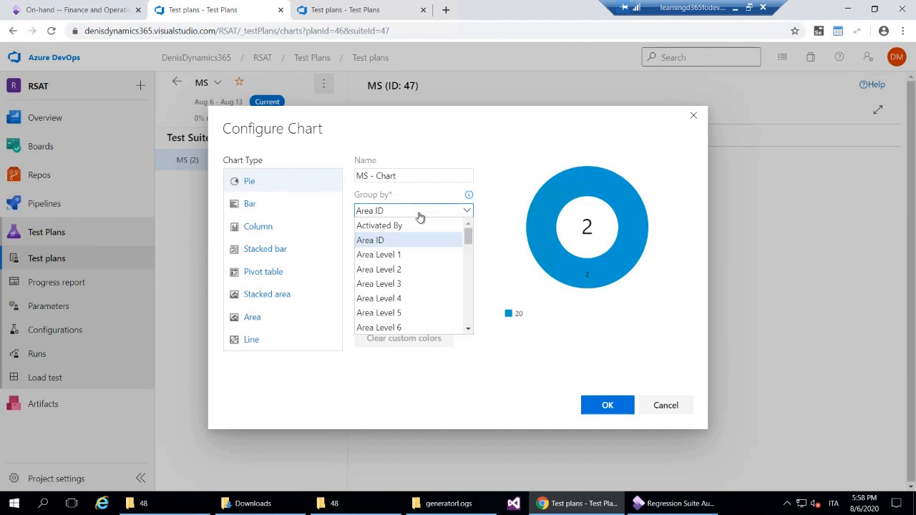
scroll(410, 305, "down", 5)
scroll(414, 305, "down", 6)
scroll(413, 306, "down", 6)
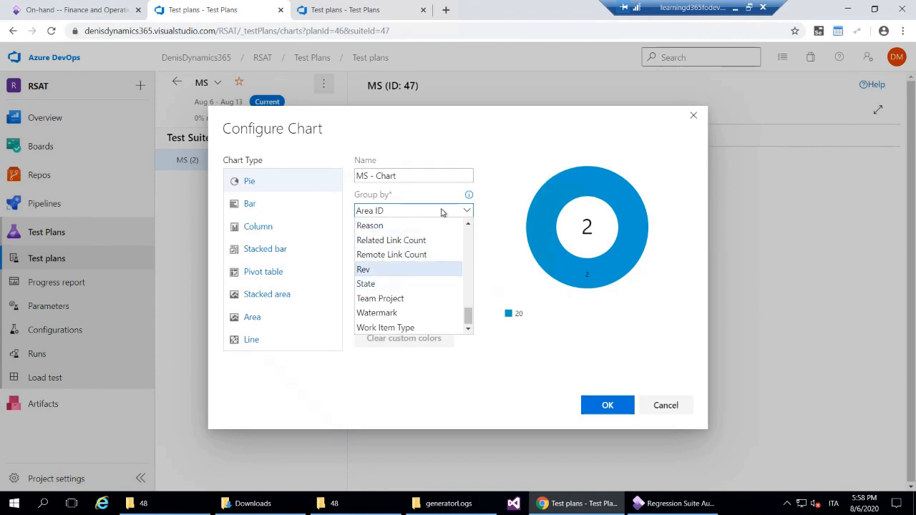
left_click(480, 257)
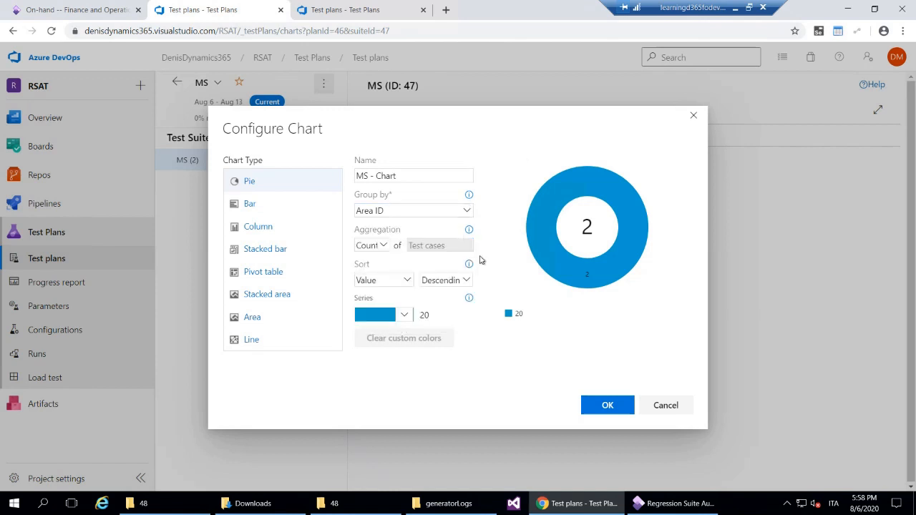
left_click(407, 282)
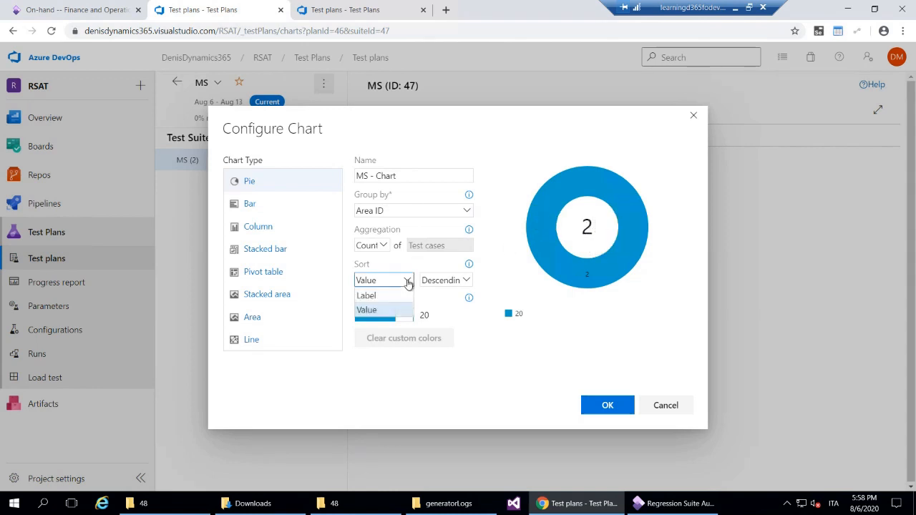
left_click(385, 247)
left_click(444, 248)
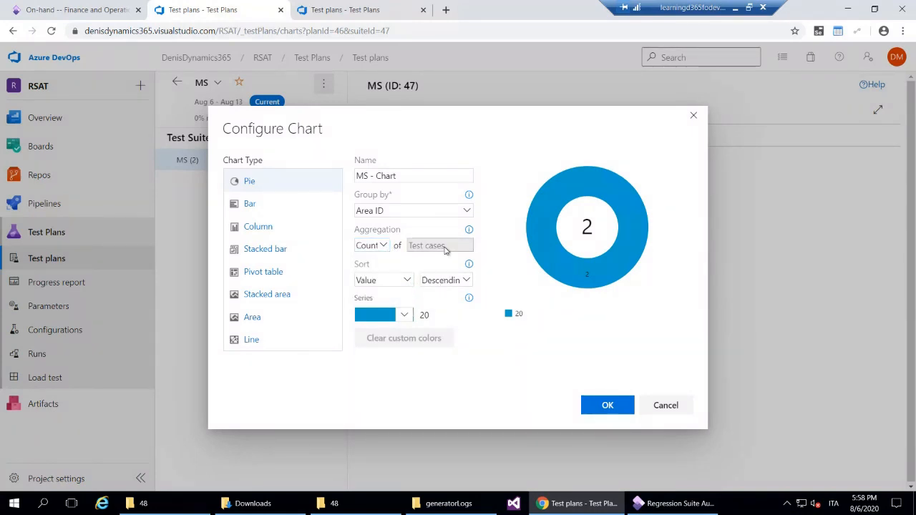
left_click(608, 405)
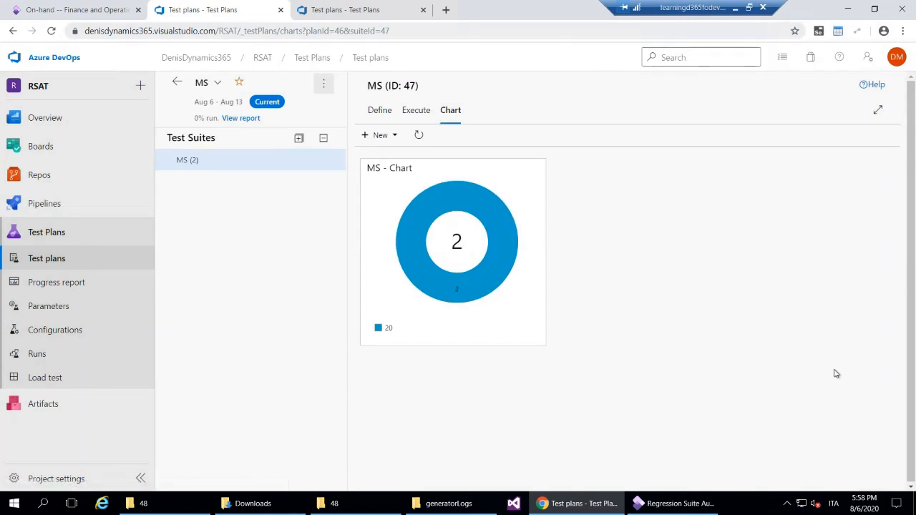
Step: Switch to the Regression Suite Automation Tool and create a derived test case from TEST3
left_click(652, 504)
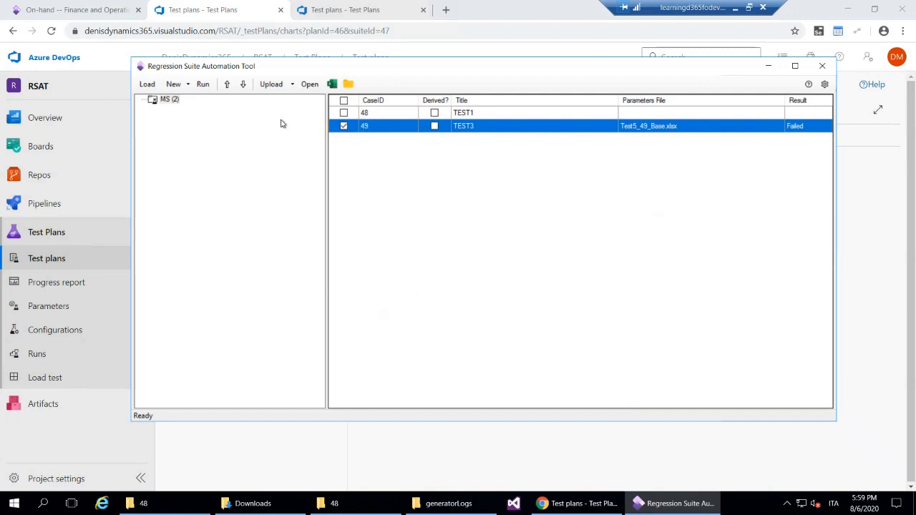
left_click(188, 86)
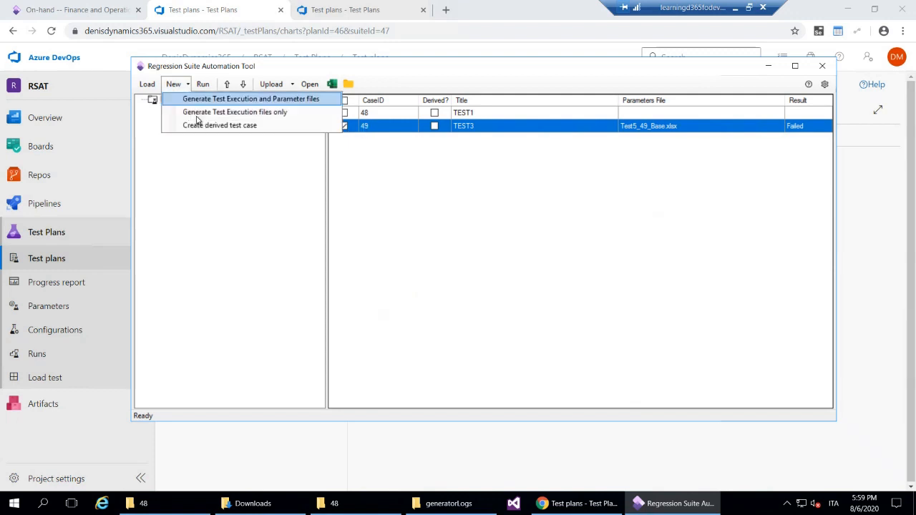
left_click(201, 126)
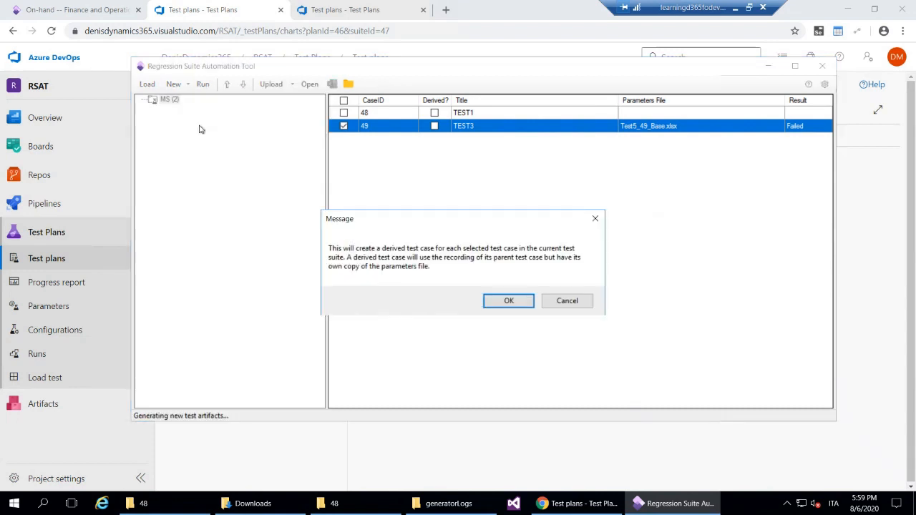
left_click(505, 301)
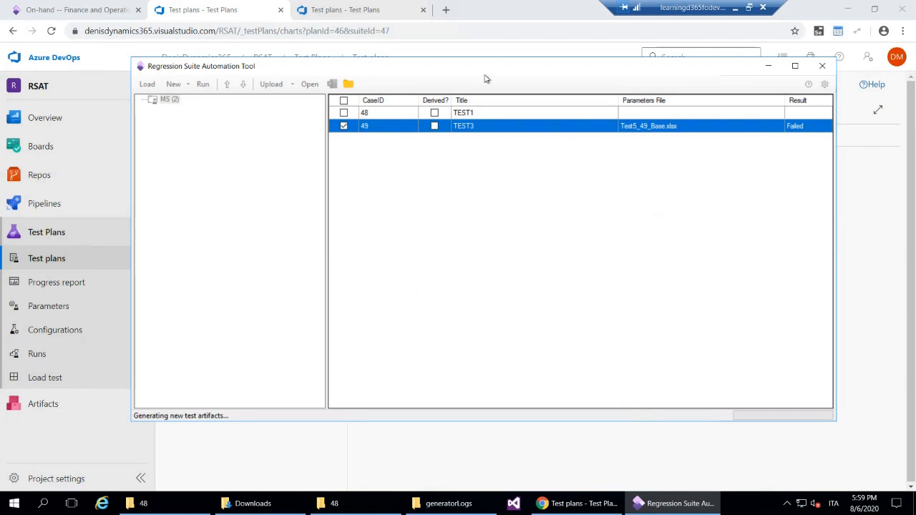
Step: Minimize the browser and the generatorLogs folder window, and reposition the Regression Suite Automation Tool window on the desktop
left_click_drag(492, 66, 495, 58)
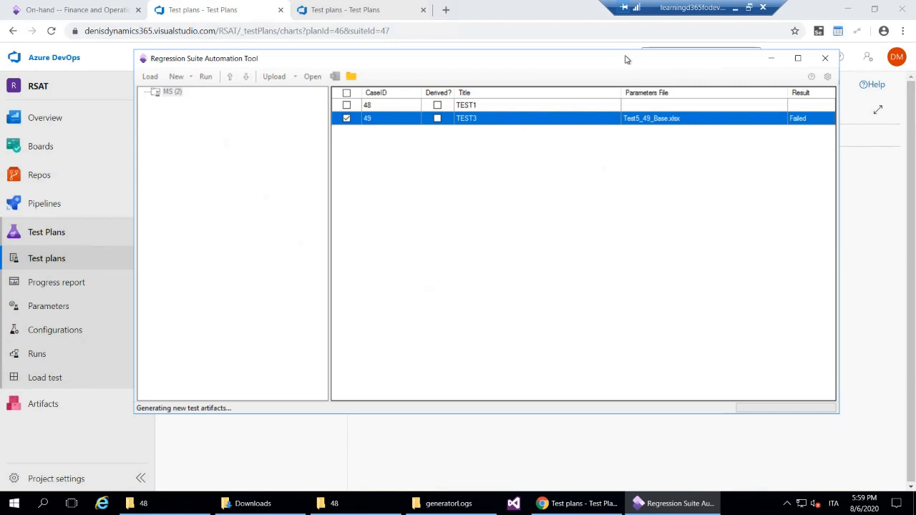
left_click(848, 12)
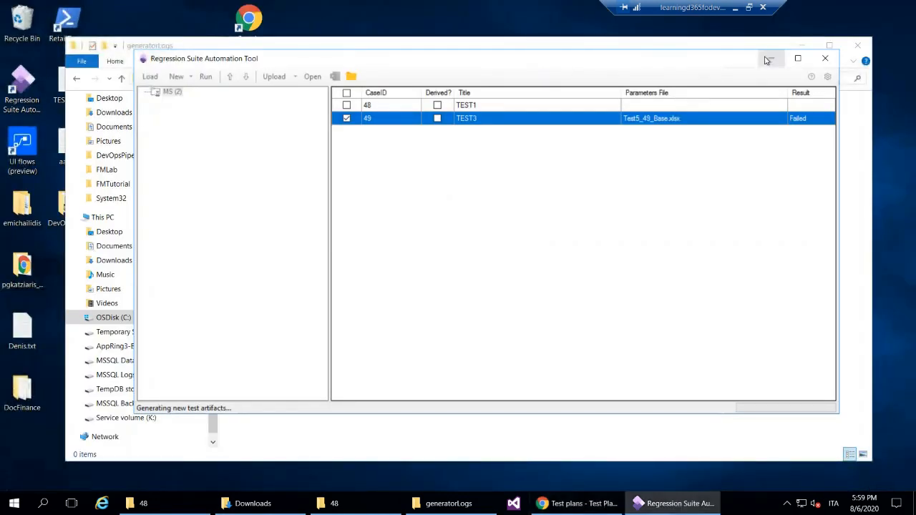
left_click_drag(744, 65, 749, 72)
left_click(797, 45)
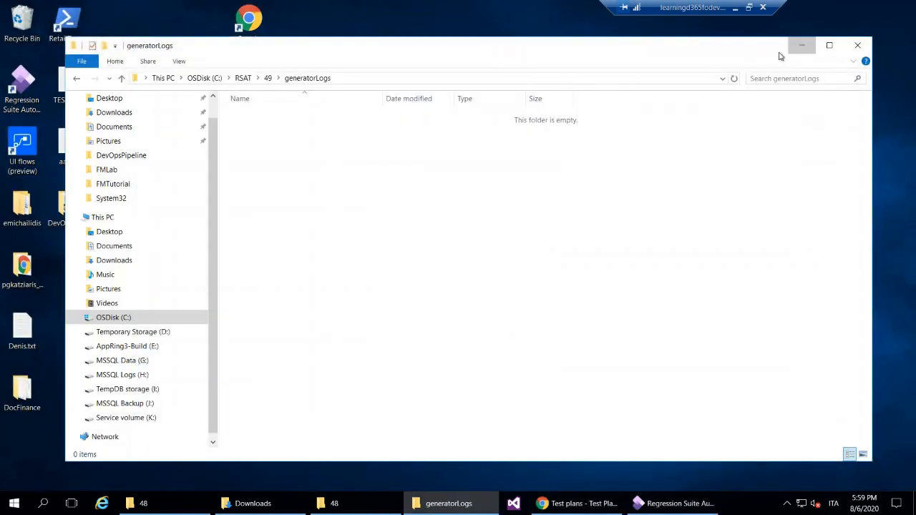
left_click(802, 48)
left_click_drag(374, 68, 406, 175)
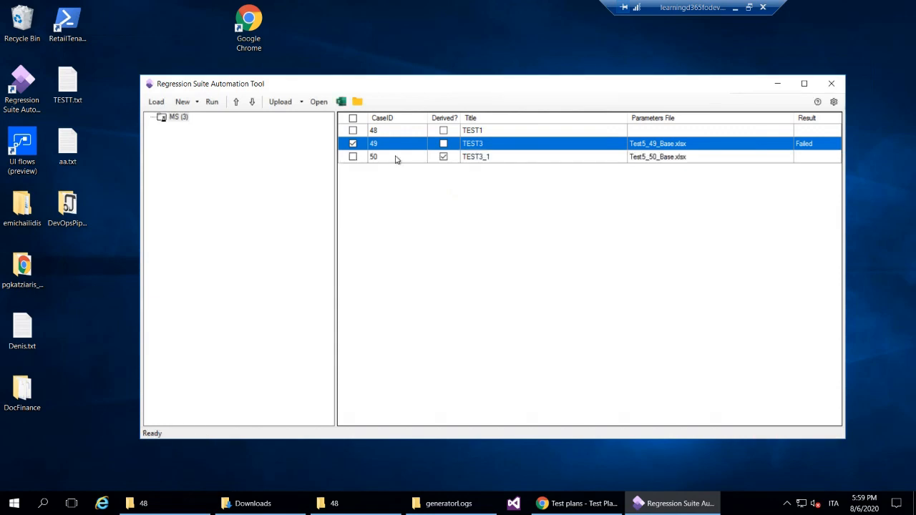
Step: Select only the derived test case TEST3_1 and open its parameters file in Excel
left_click(354, 146)
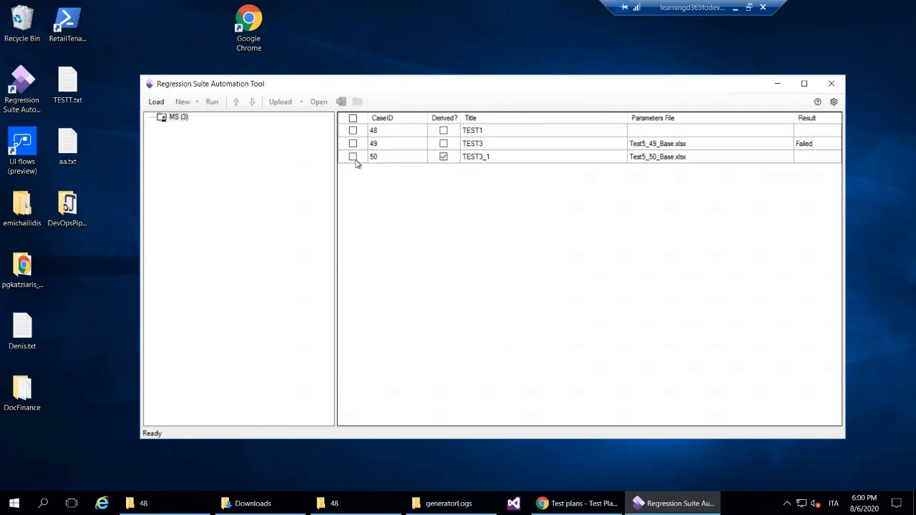
left_click(354, 159)
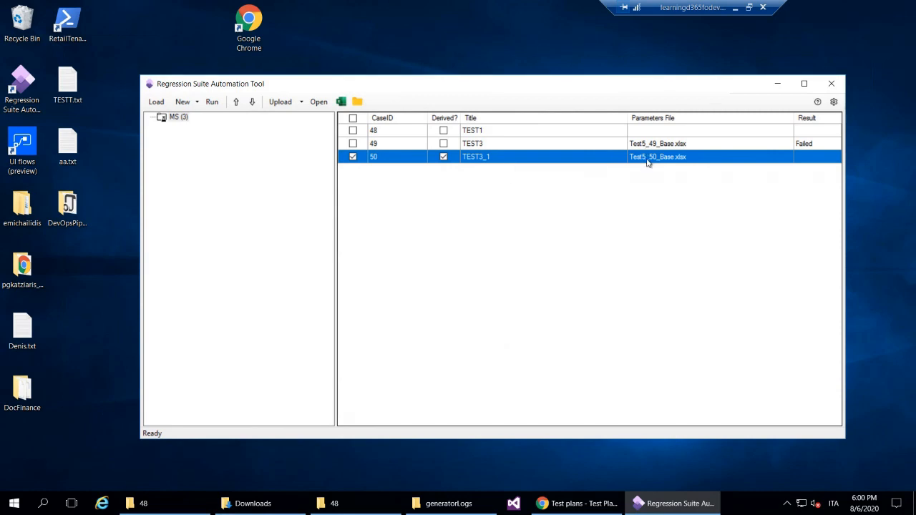
left_click(341, 102)
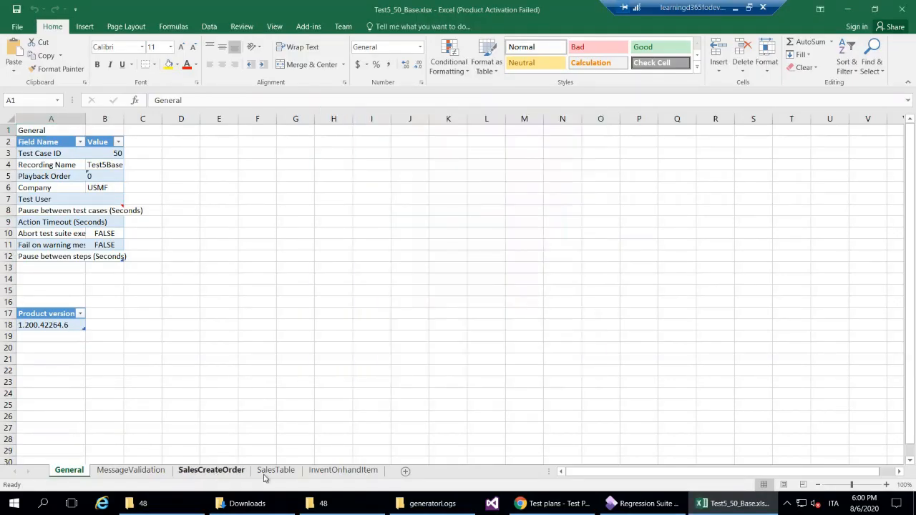
Step: Inspect the SalesTable sheet's header and line parameters, add a blank worksheet after it, and minimize the workbook
left_click(266, 474)
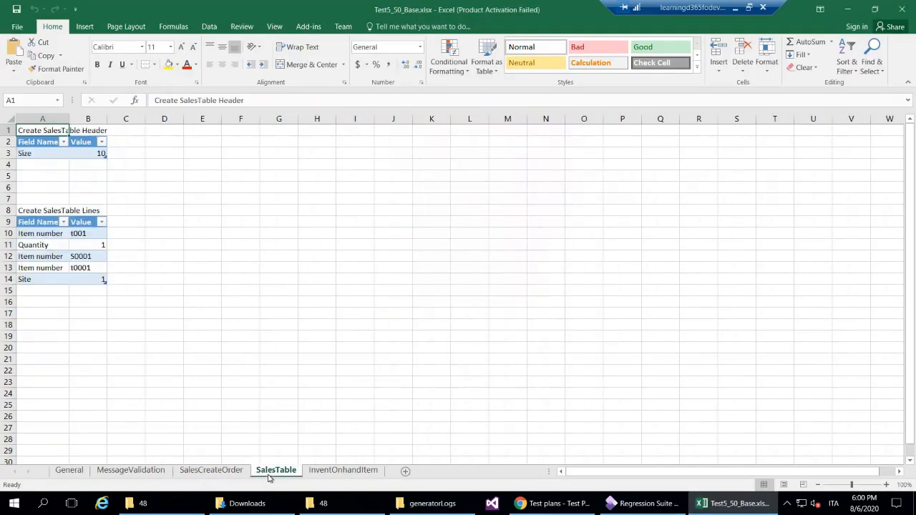
left_click(102, 161)
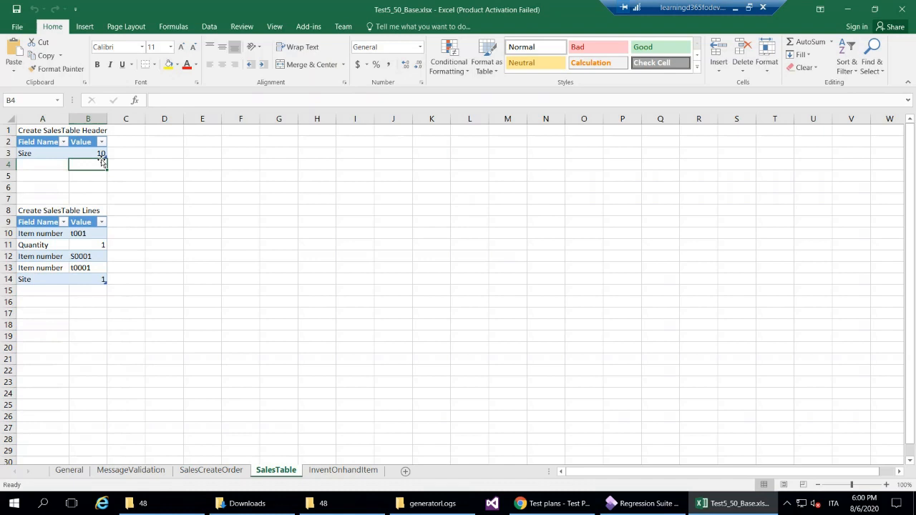
left_click(100, 266)
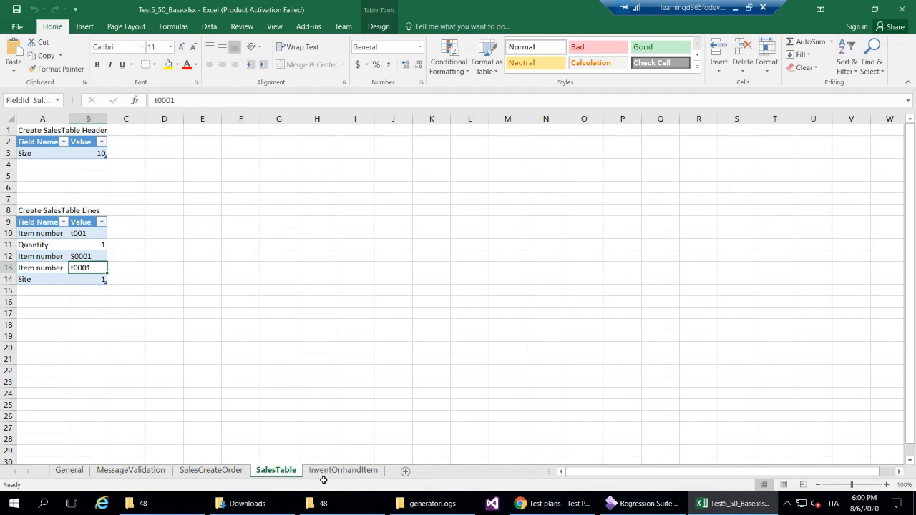
left_click(405, 471)
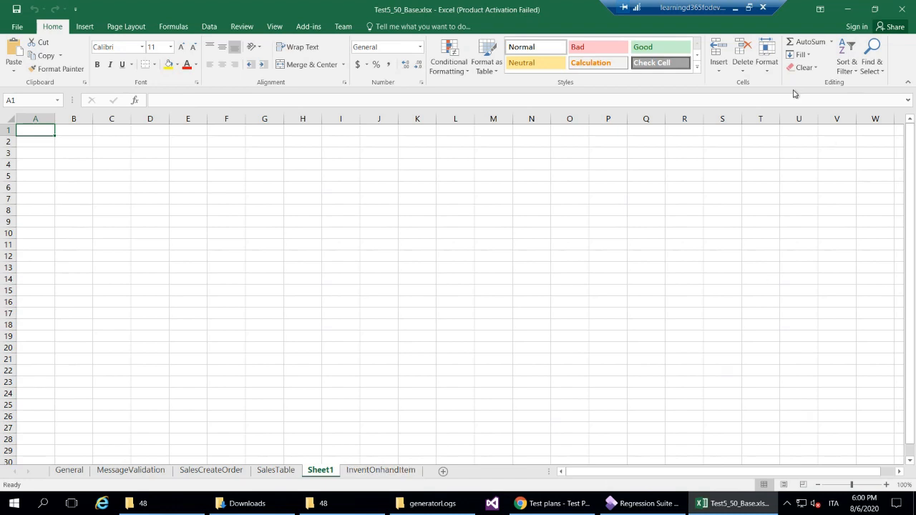
left_click(853, 14)
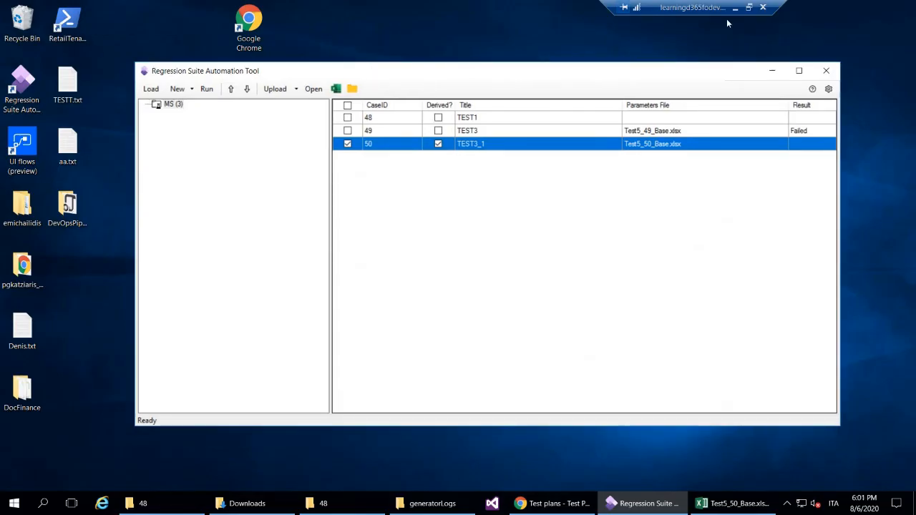
Step: Switch to Azure DevOps in Chrome, view the MS suite's test points, and select TEST3_1
left_click(546, 505)
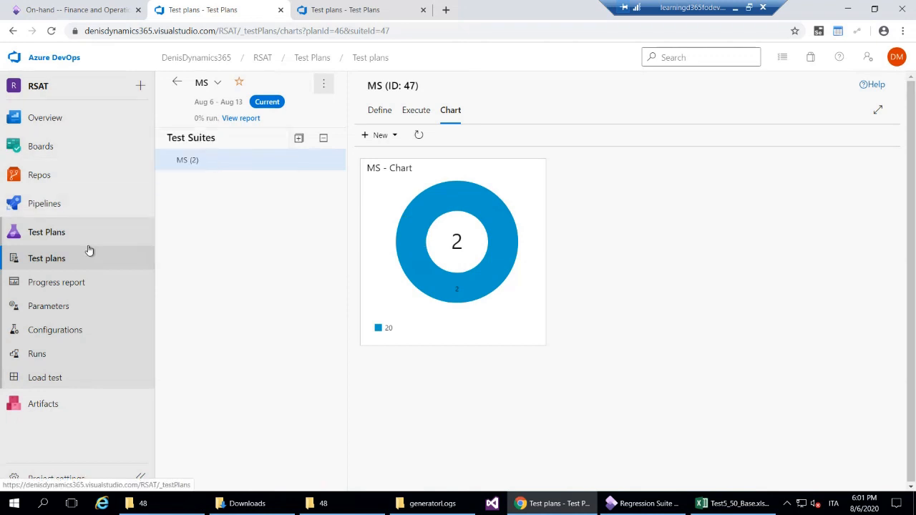
left_click(404, 112)
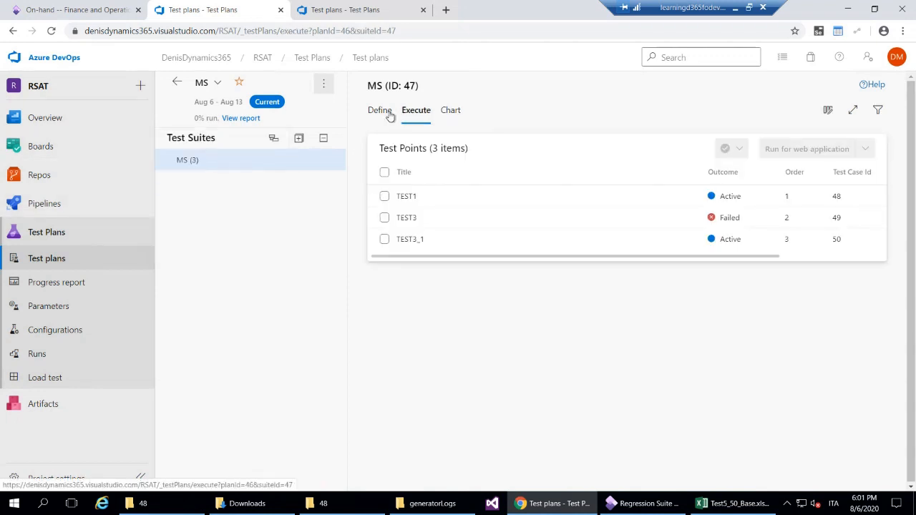
left_click(513, 246)
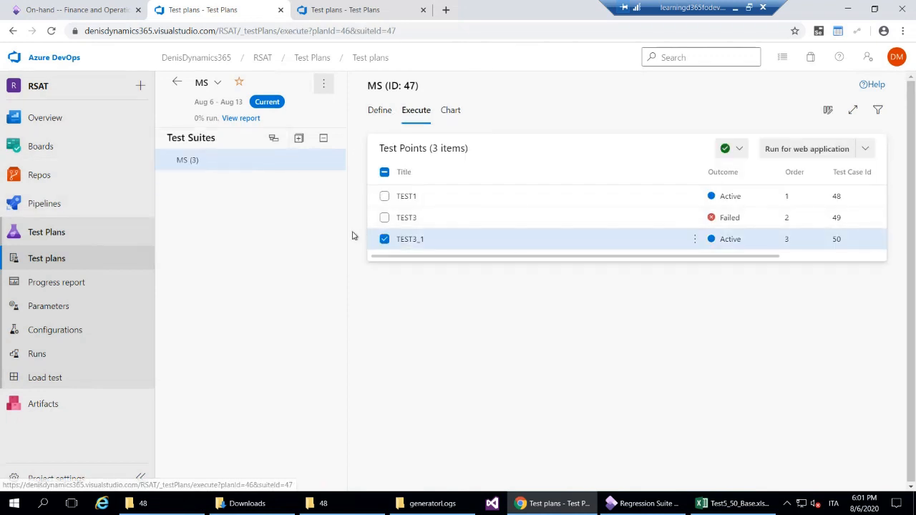
left_click(411, 239)
left_click(885, 67)
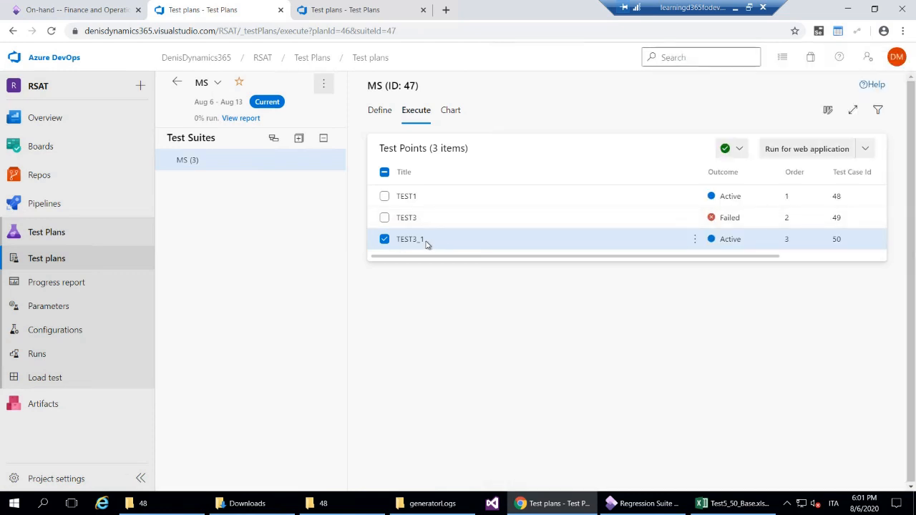
Step: Open test case TEST3_1 from the suite's definition and examine its steps, related work, automation status, and summary duration field
left_click(379, 110)
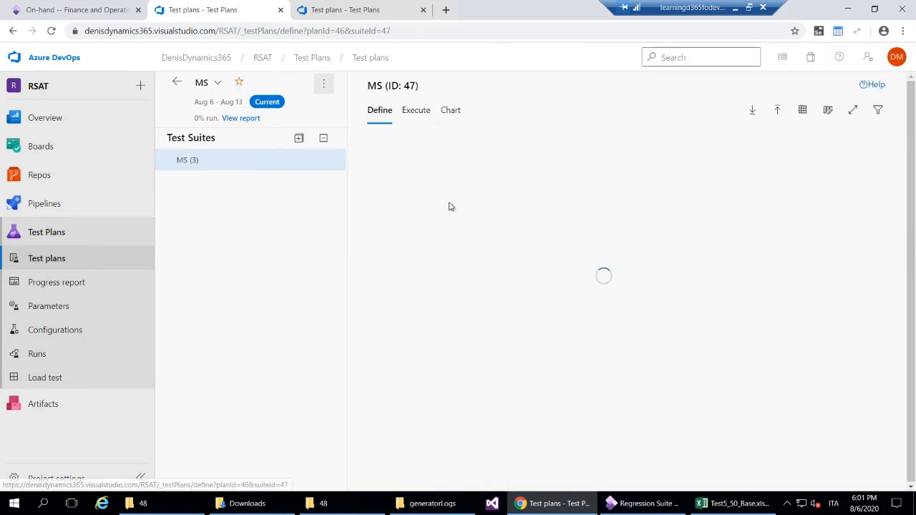
double_click(412, 240)
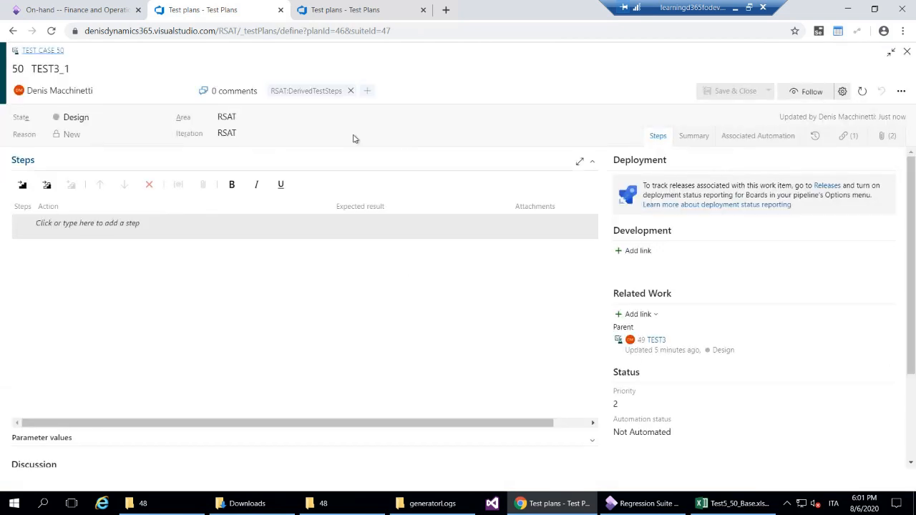
left_click(121, 435)
scroll(115, 423, "down", 2)
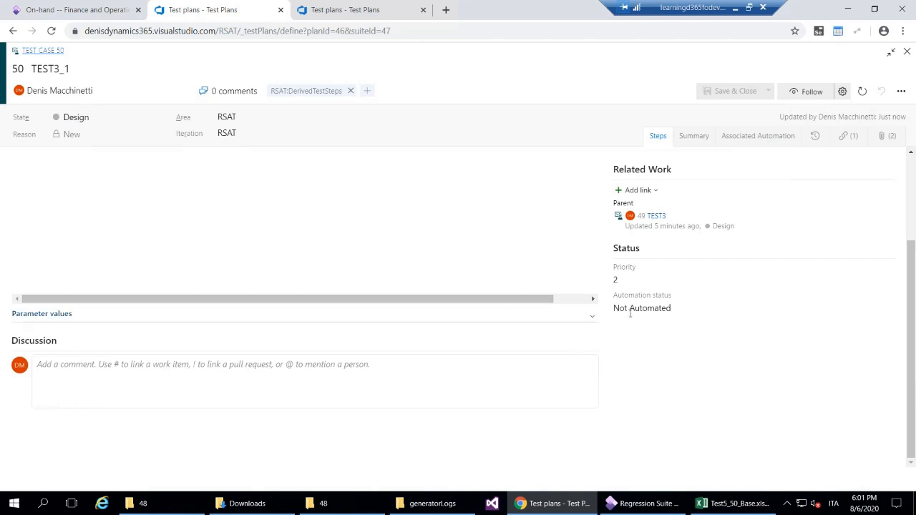
scroll(743, 161, "up", 1)
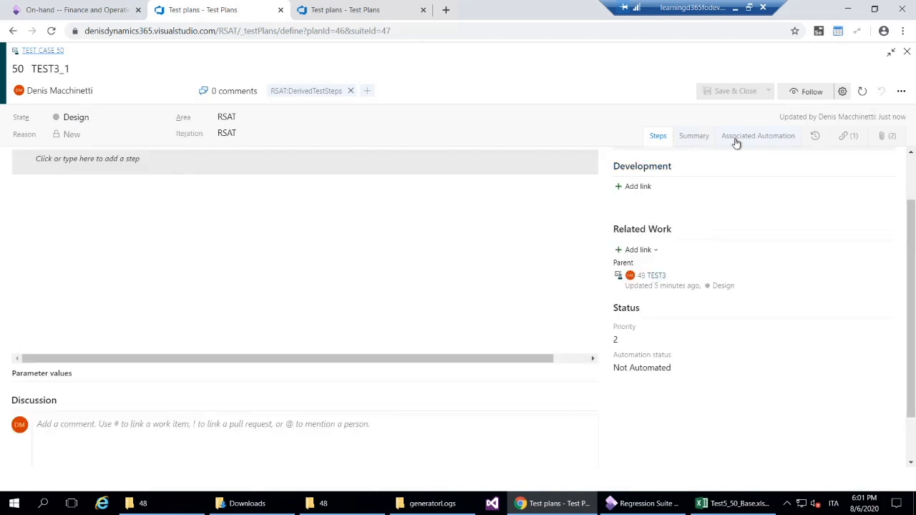
left_click(701, 138)
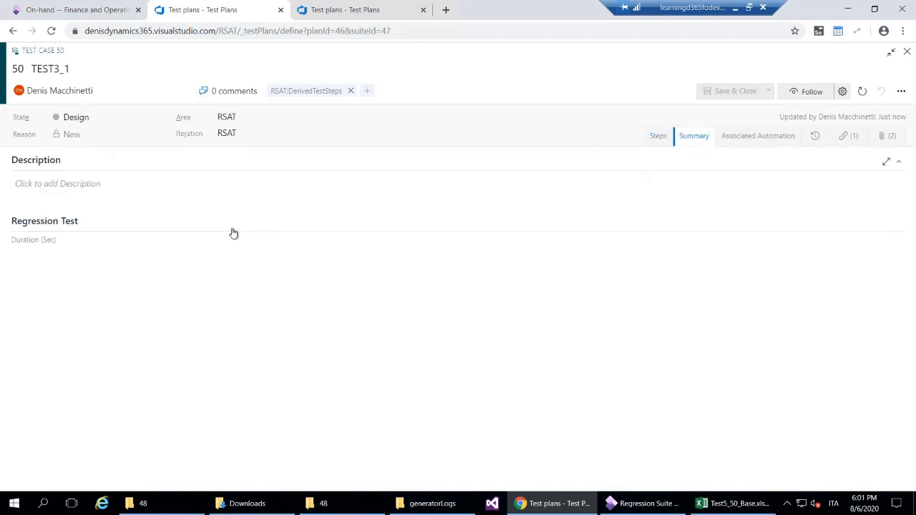
left_click(63, 252)
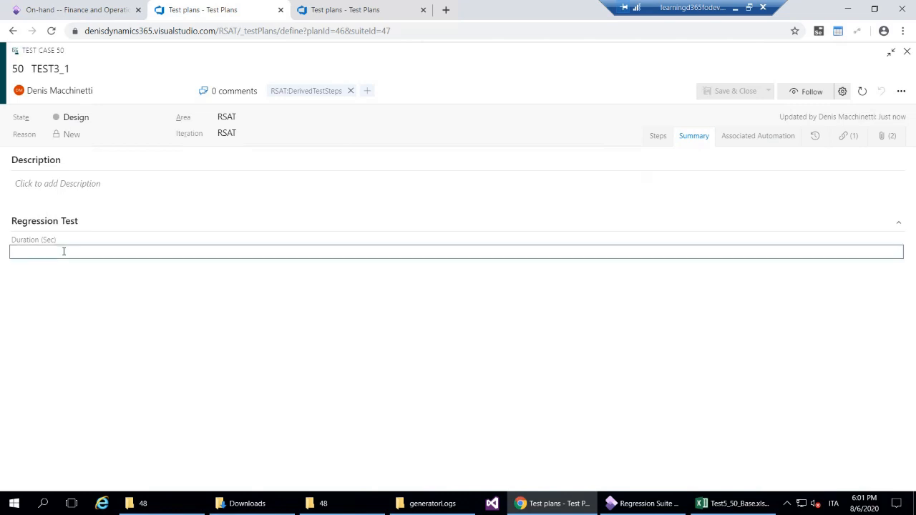